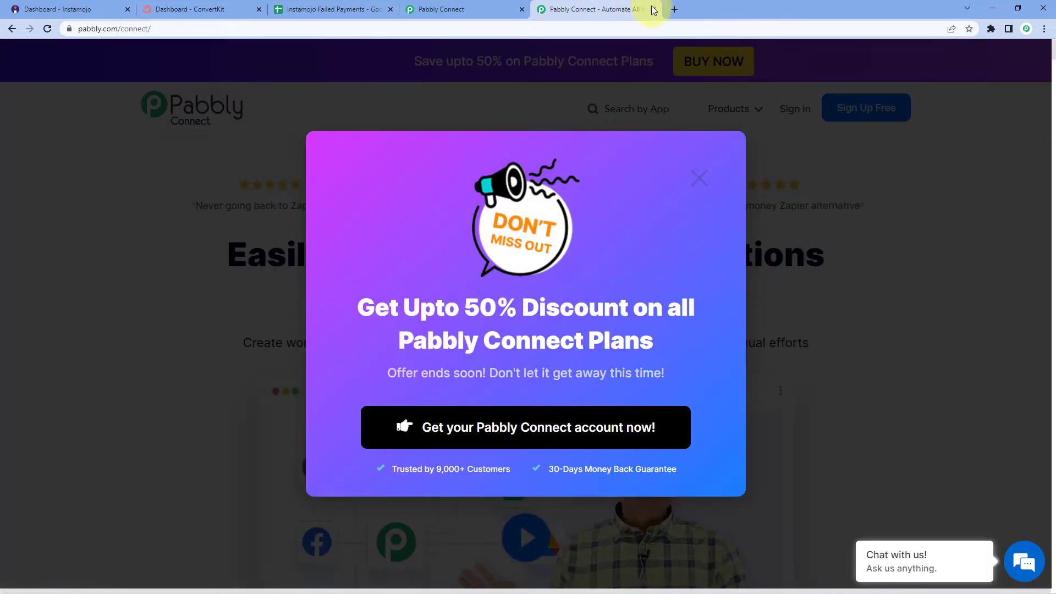
Close the homepage tab and create a workflow titled 'Instamojo Failed Payment'
click(654, 9)
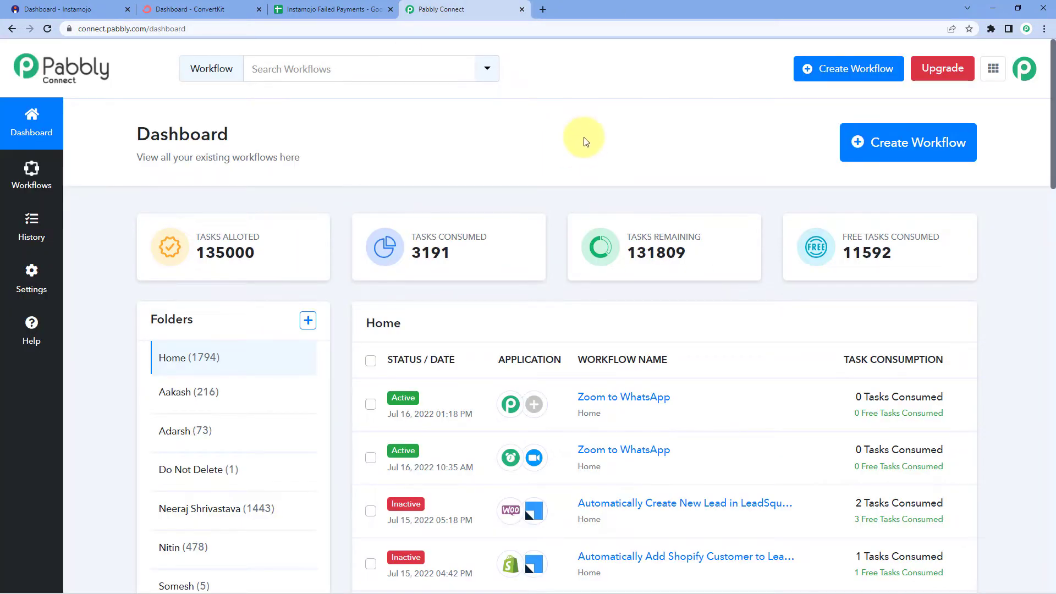
click(877, 141)
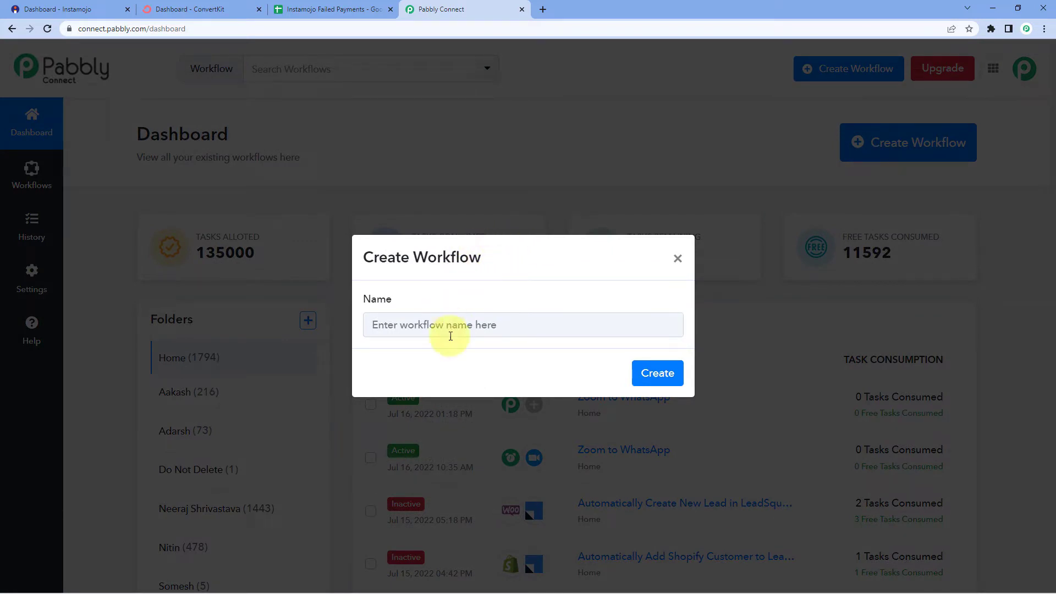
click(397, 326)
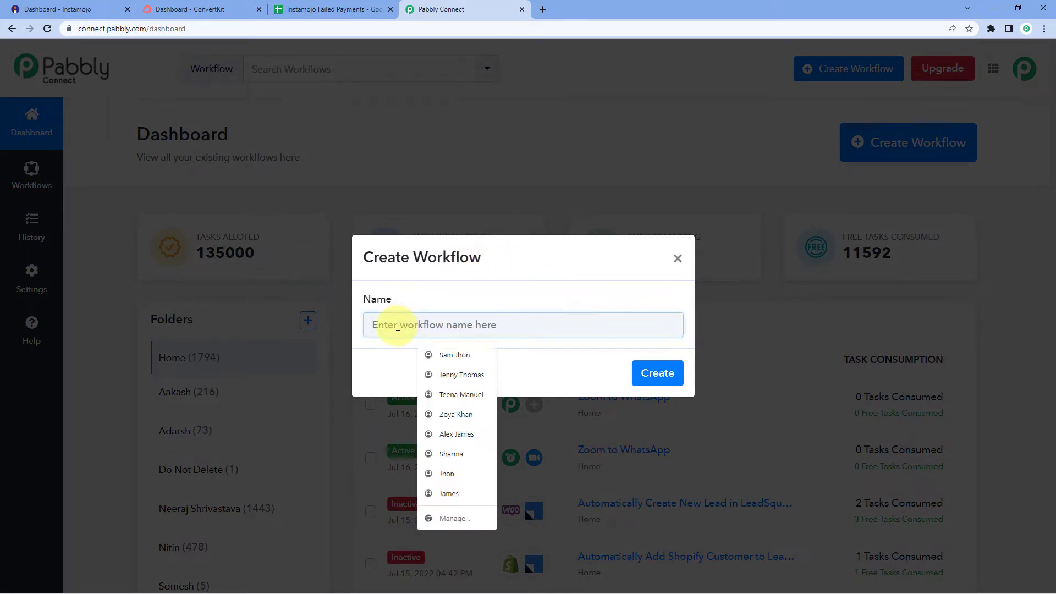
text(Instamojo)
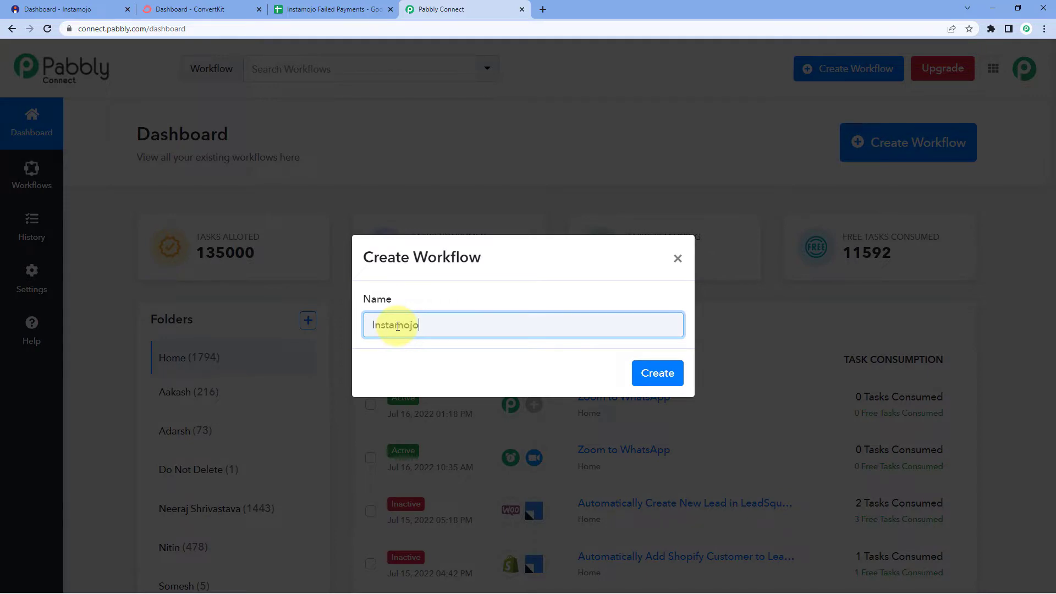
text( Failed Payment)
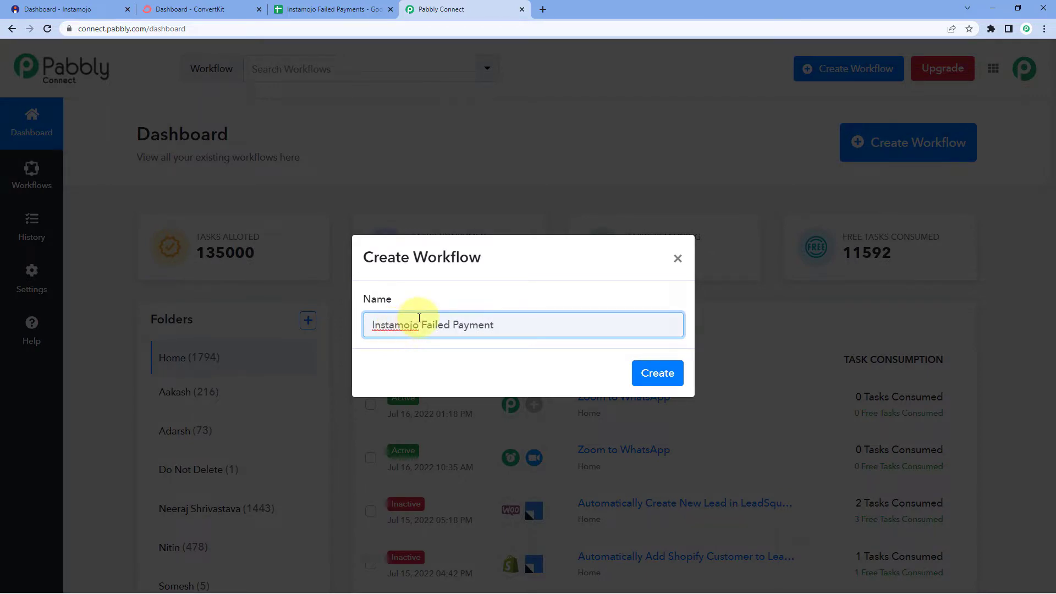
click(655, 375)
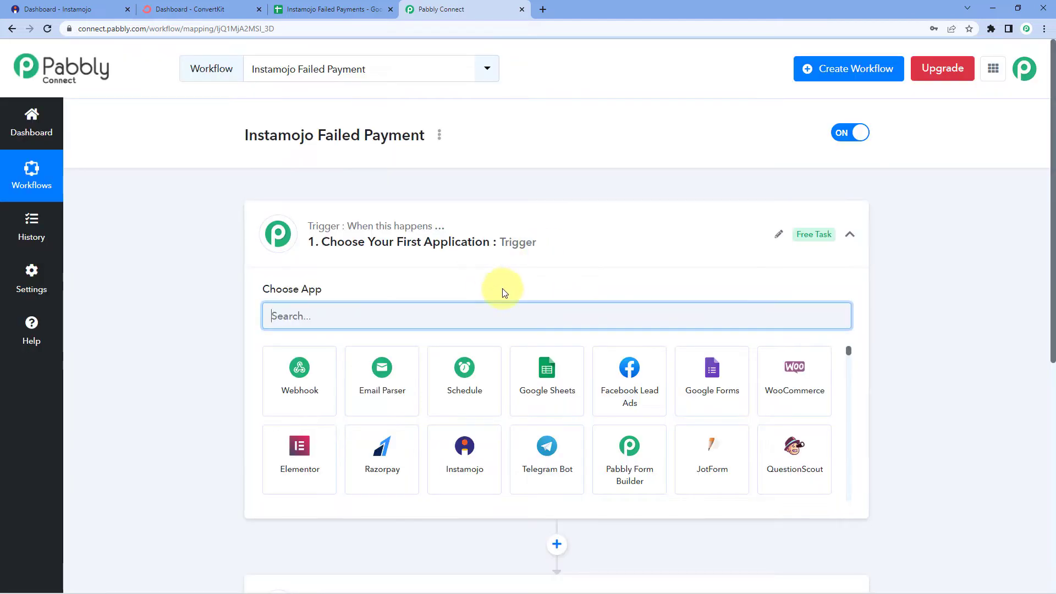
Expand the Trigger step and focus its Choose App search box
click(544, 238)
scroll(154, 215, down, 1)
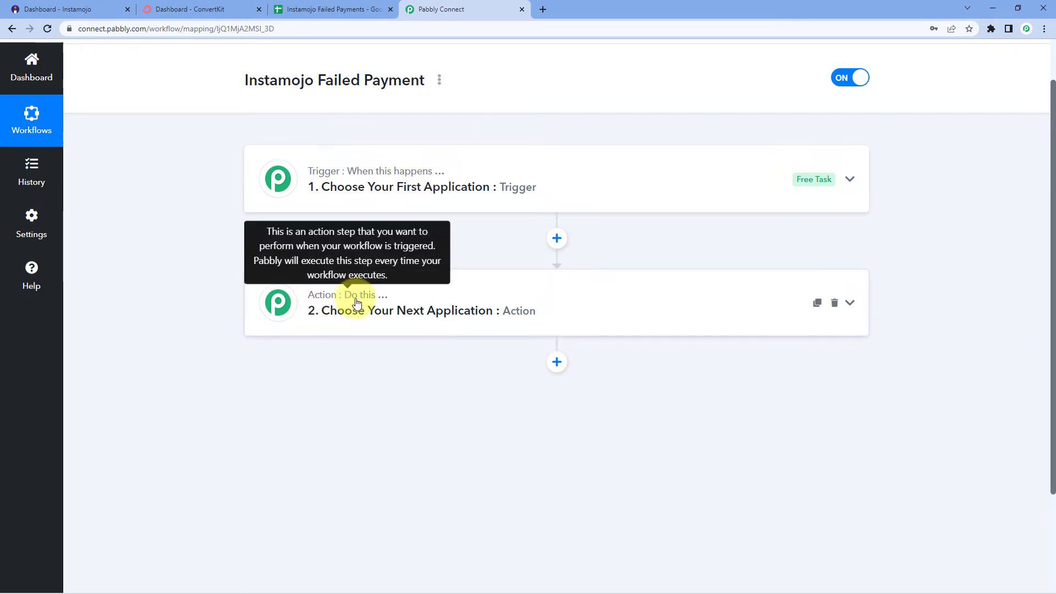
click(472, 171)
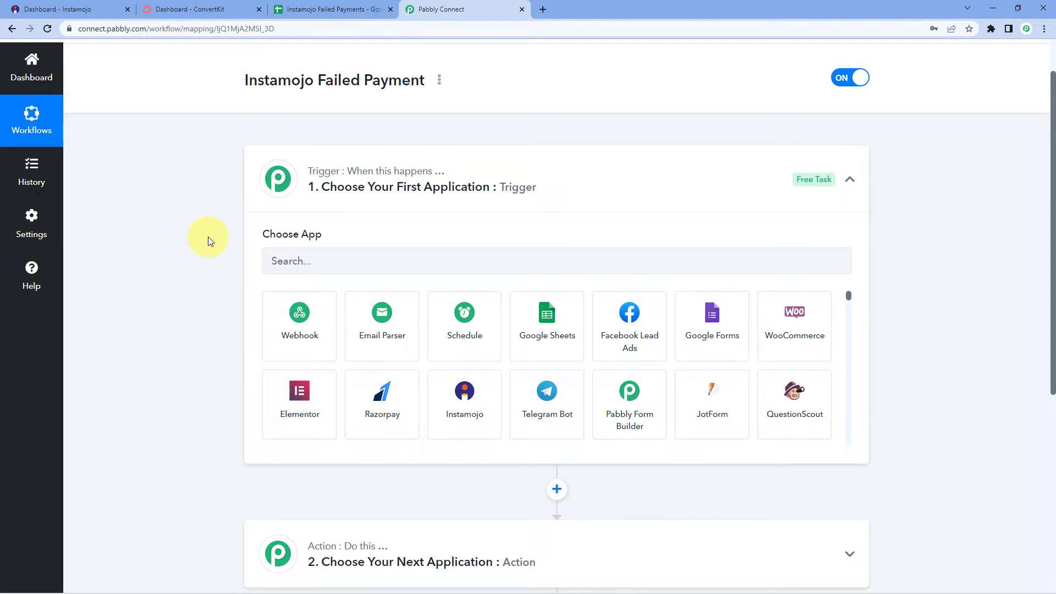
scroll(483, 118, down, 1)
click(328, 213)
Search 'Insta' and set the trigger to Instamojo with the New Sale event
text(Insta)
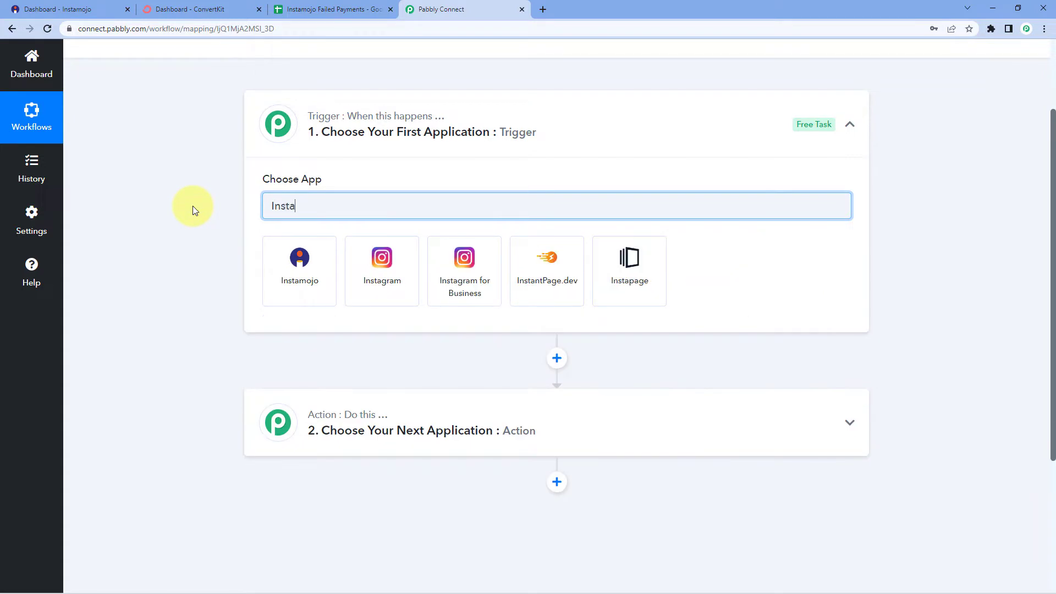
click(272, 274)
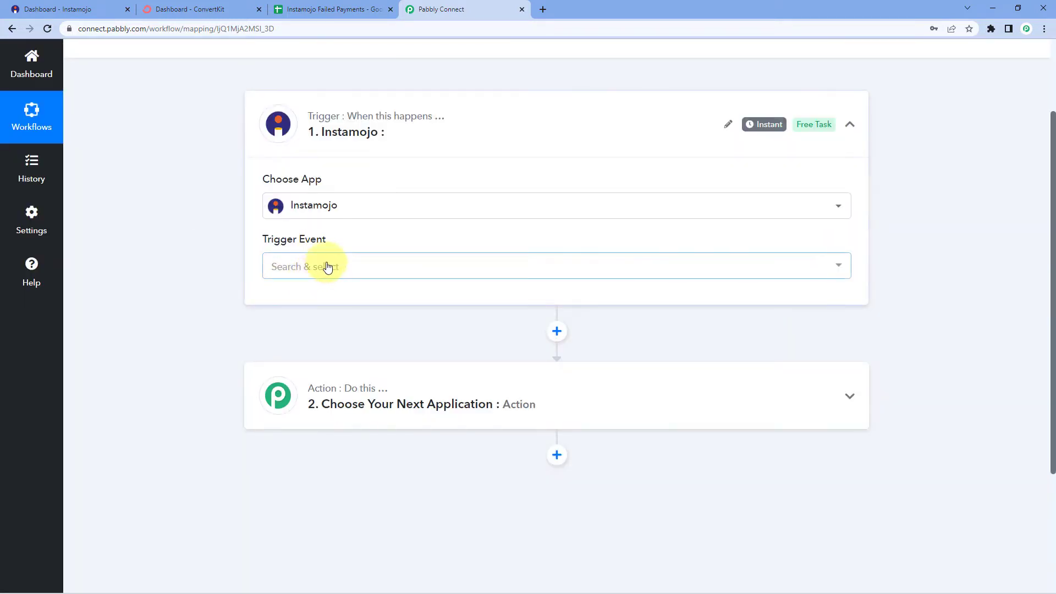
click(345, 270)
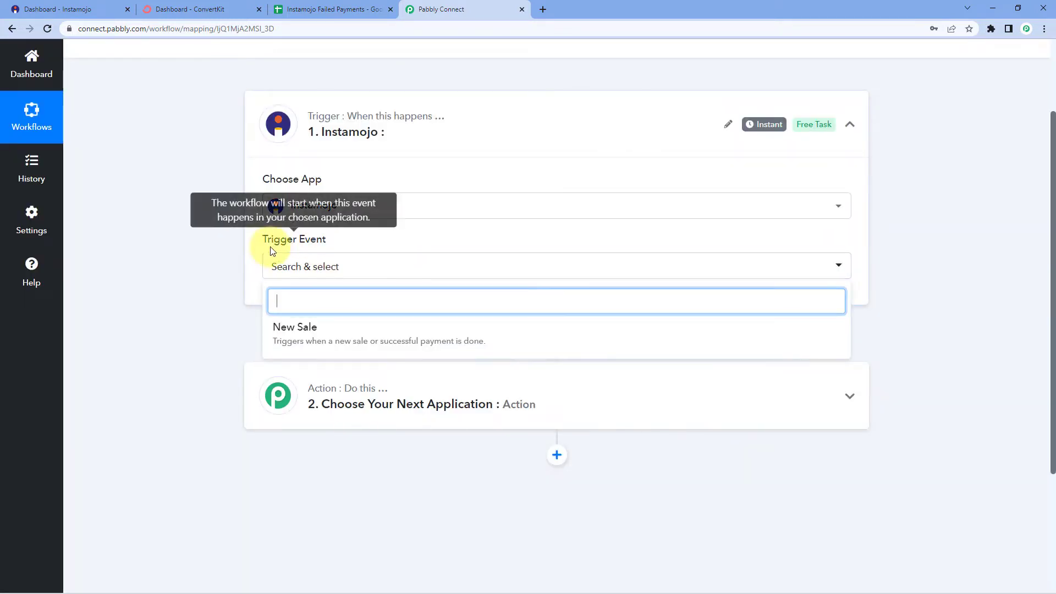
click(339, 329)
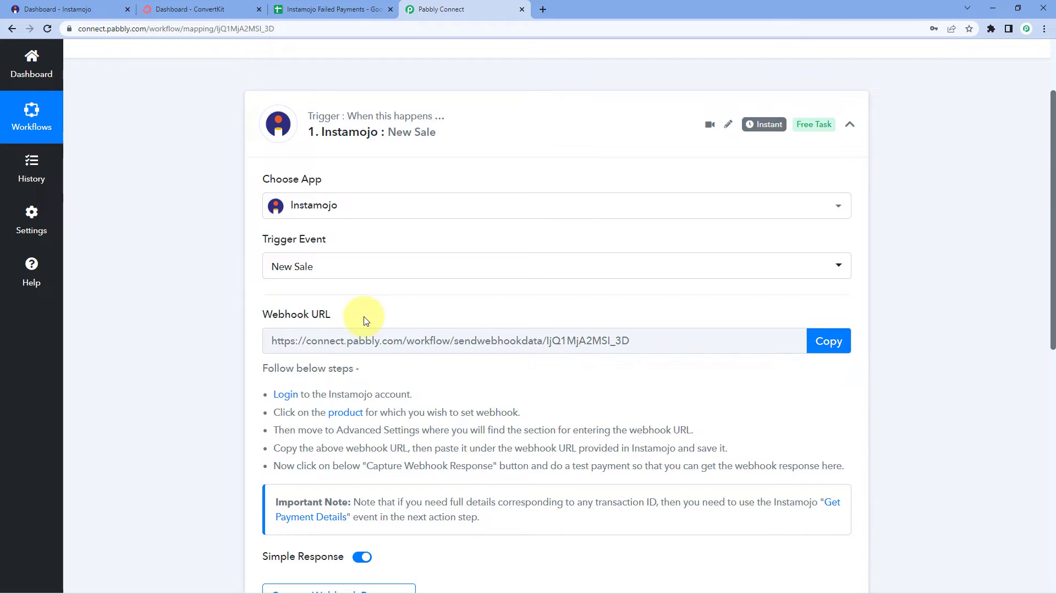
Copy the trigger's webhook URL and switch to the Instamojo dashboard
scroll(363, 316, down, 2)
click(836, 232)
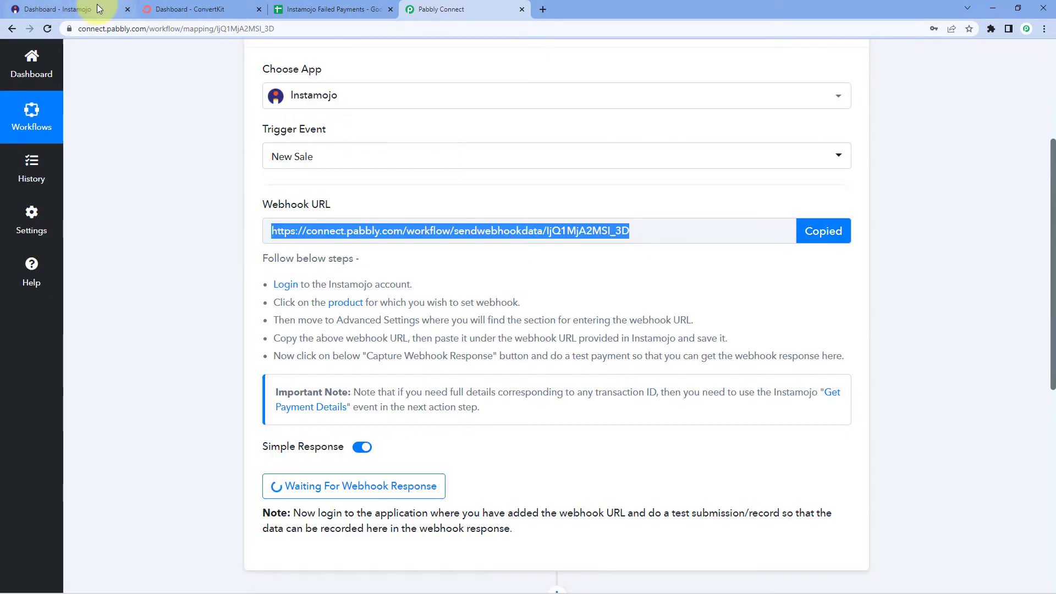
click(97, 8)
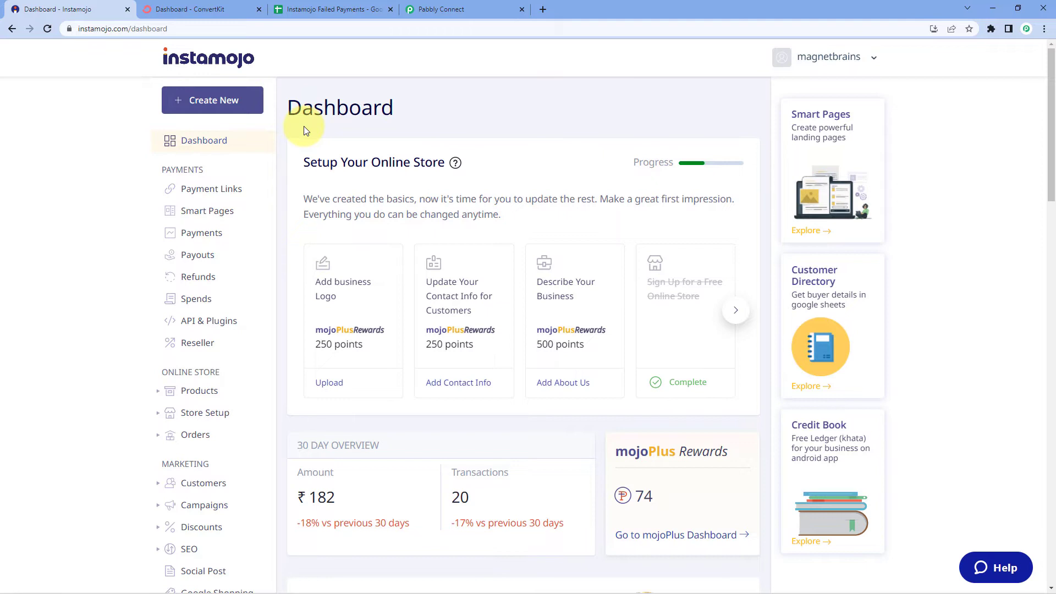
Create a Smart payment link for 'PHP Course' with flat pricing of 10
click(211, 101)
mouse_move(358, 349)
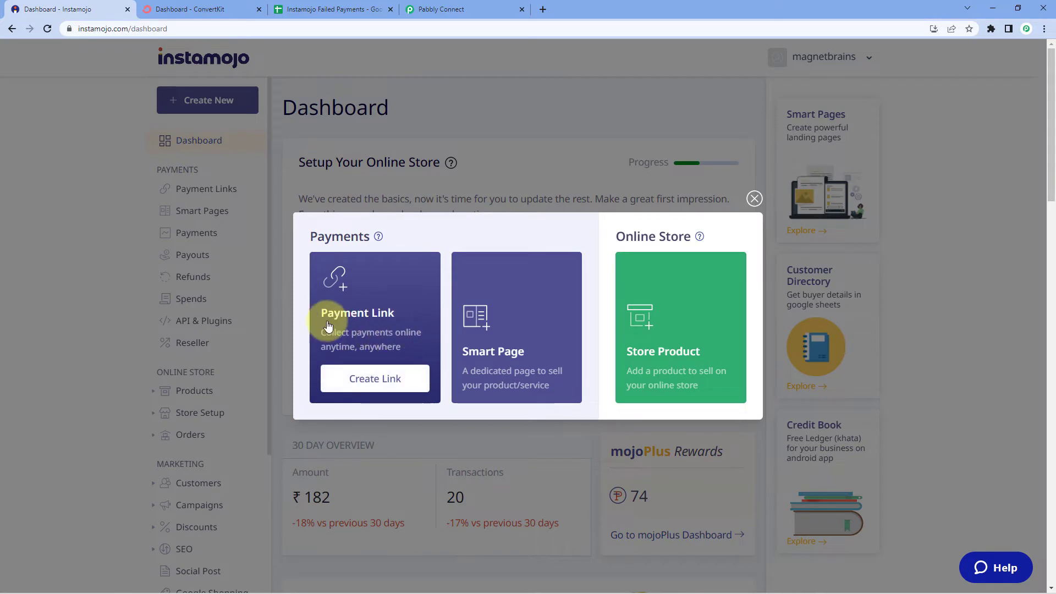
click(367, 380)
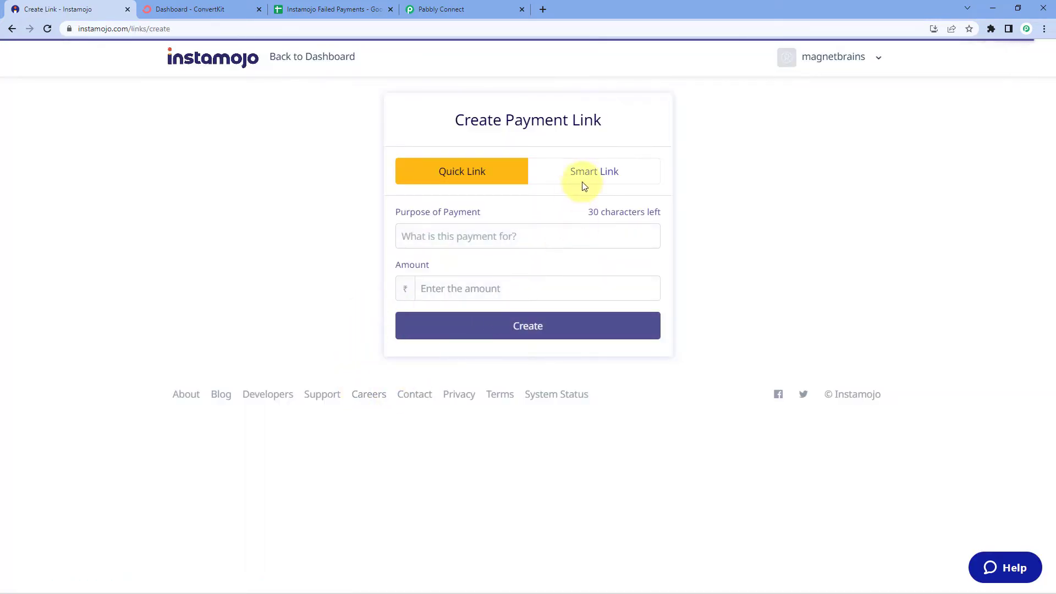
click(581, 175)
click(434, 242)
text(PHP Course)
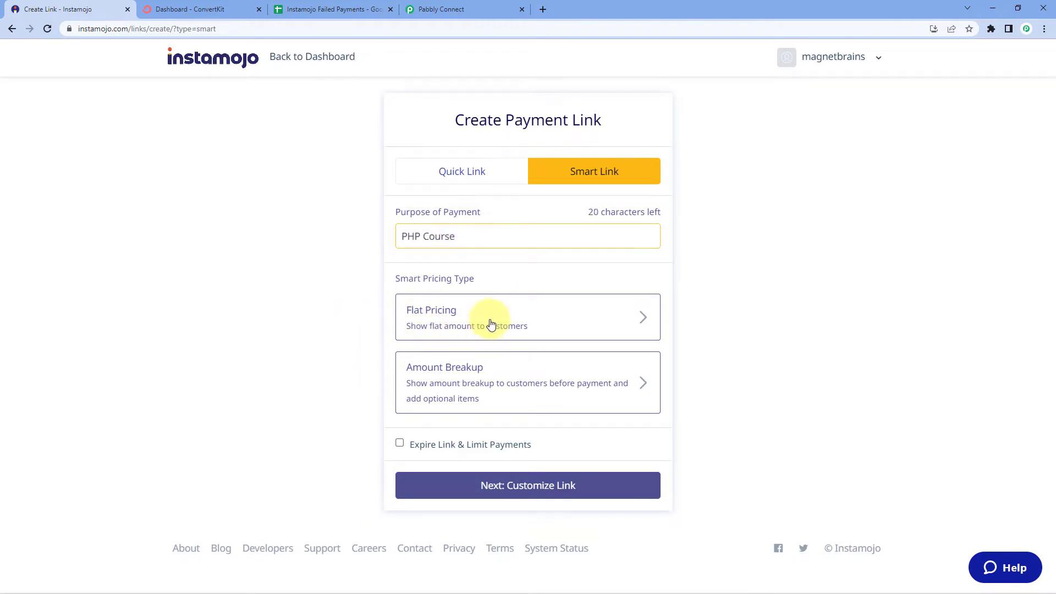
click(491, 324)
click(445, 338)
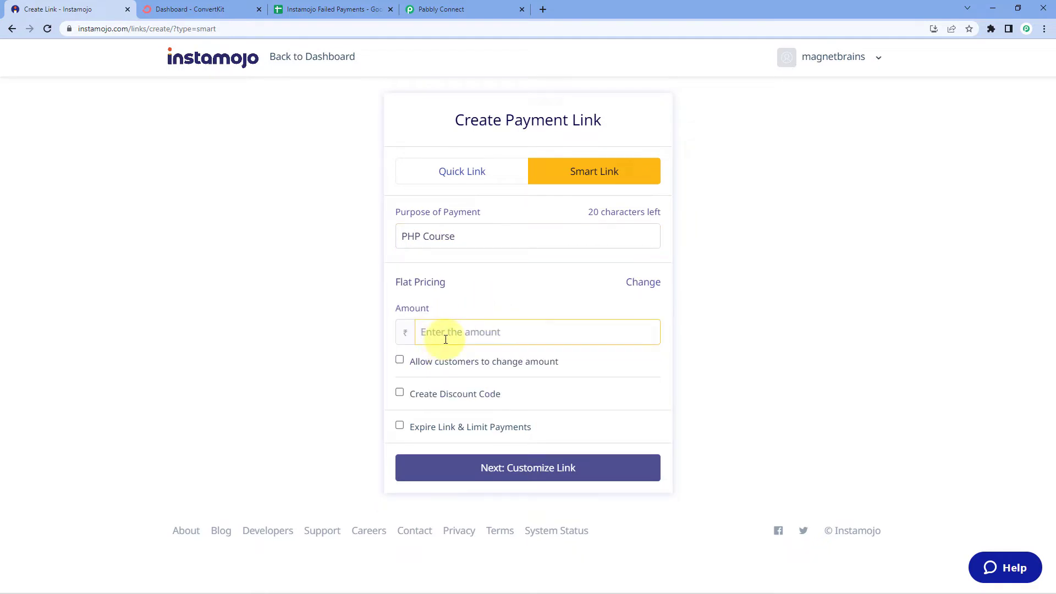
text(10)
click(351, 331)
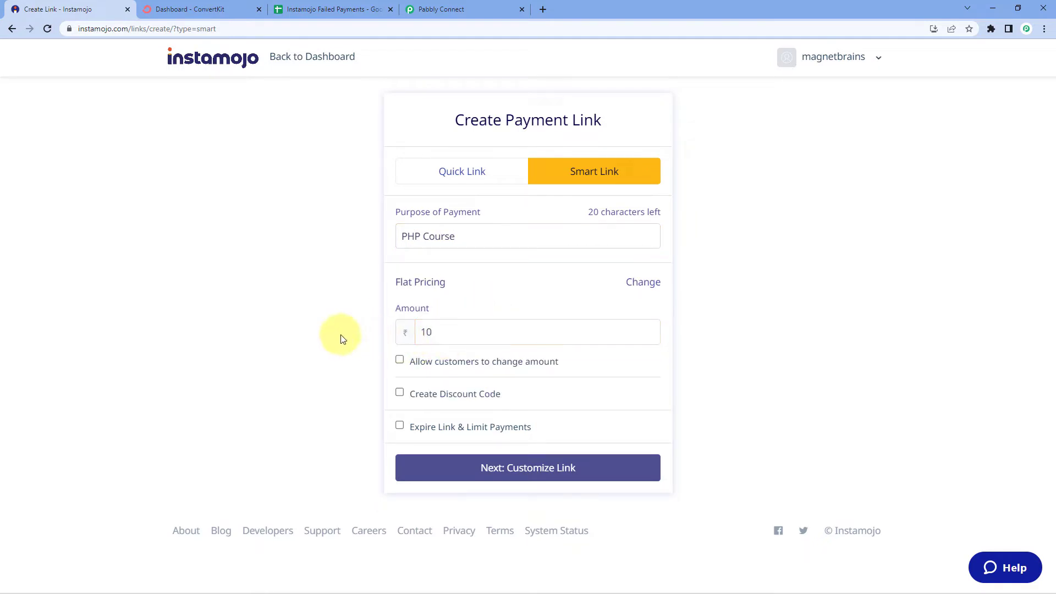
click(567, 469)
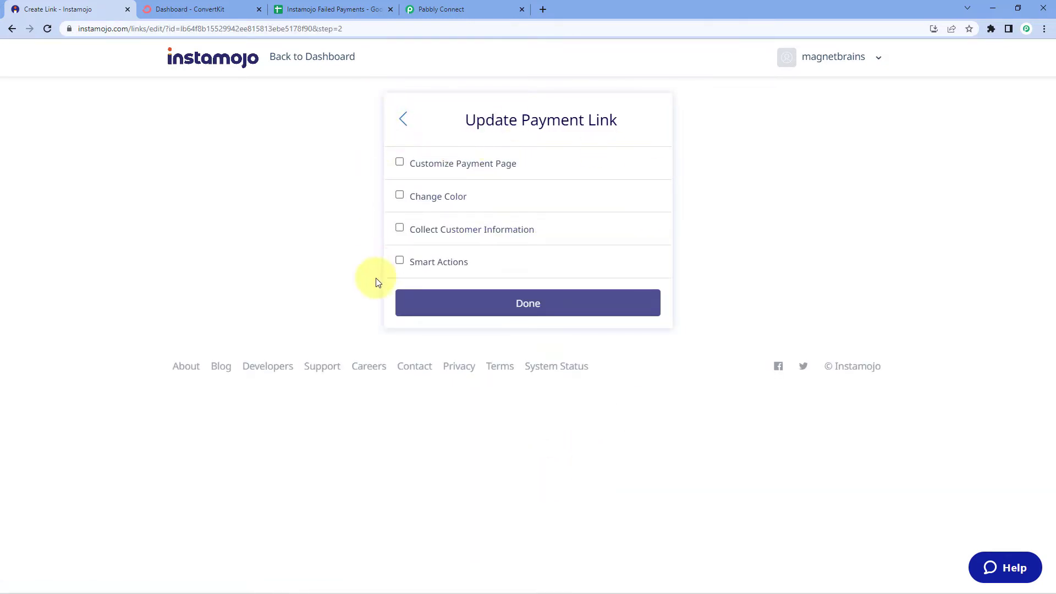
Enable the Add Webhook smart action, paste the Pabbly webhook URL, and save
click(399, 261)
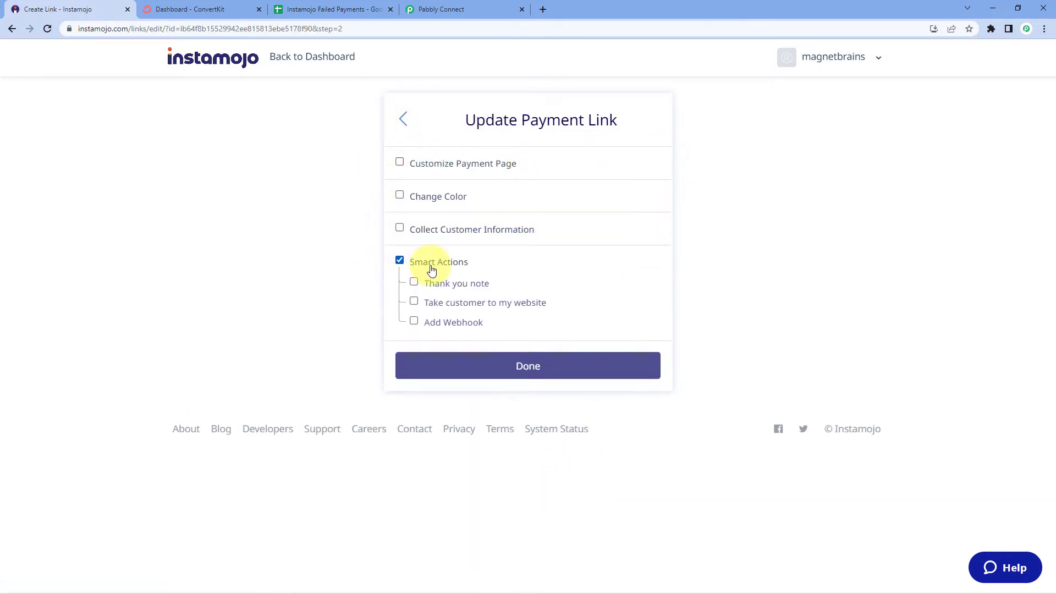
click(414, 322)
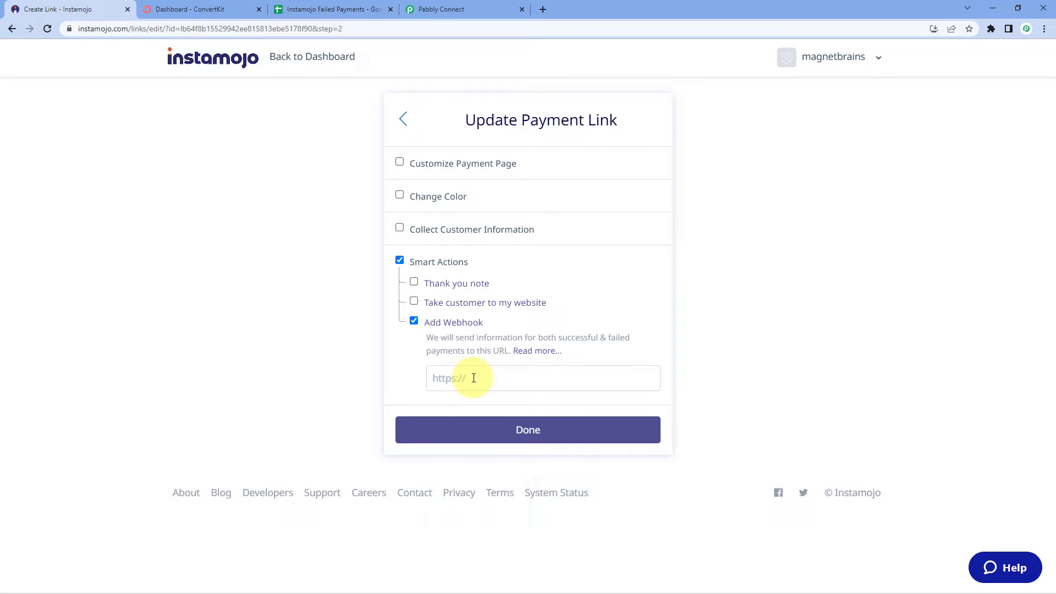
click(498, 9)
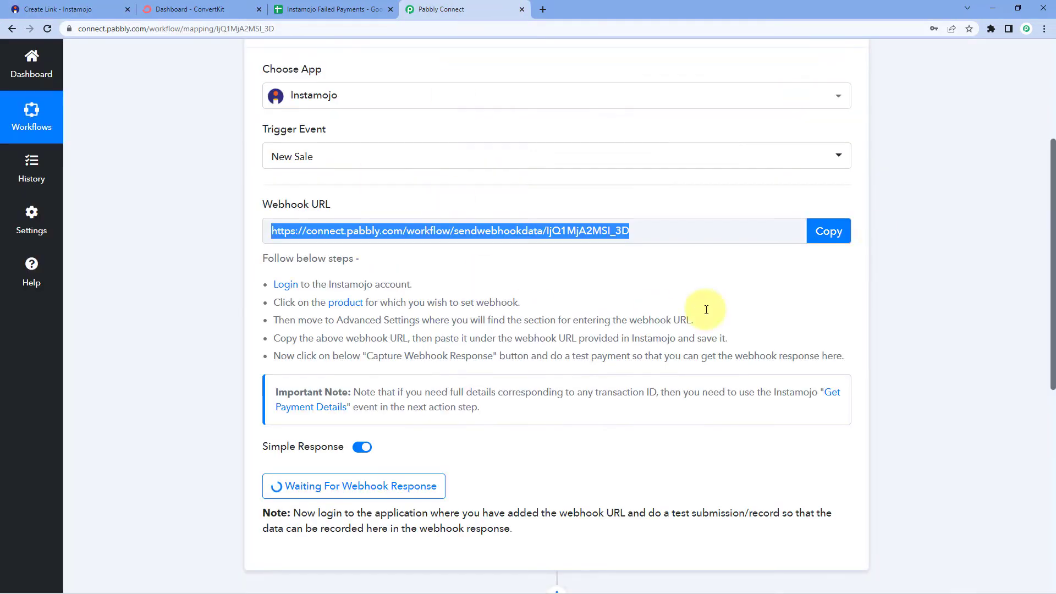
click(848, 232)
click(58, 9)
click(456, 377)
right_click(456, 378)
click(481, 455)
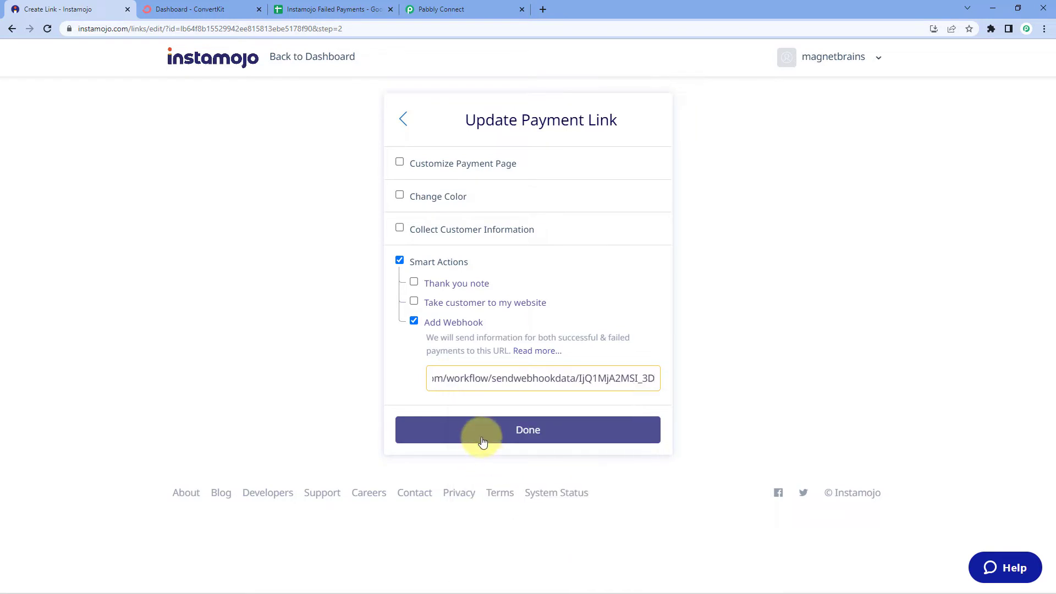
click(483, 442)
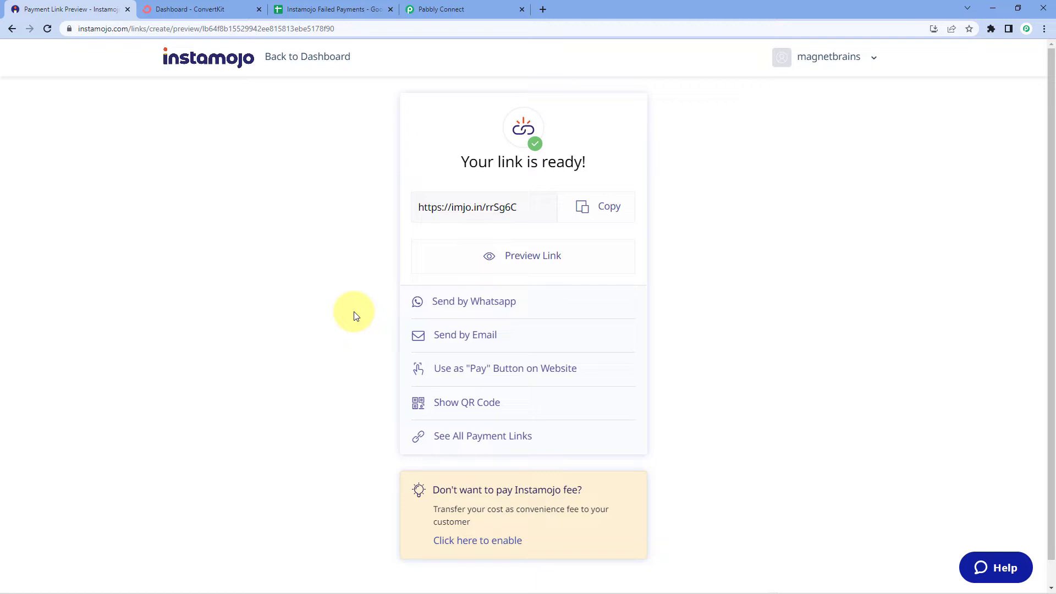
Copy the PHP Course payment link and load it in a new browser tab
click(597, 208)
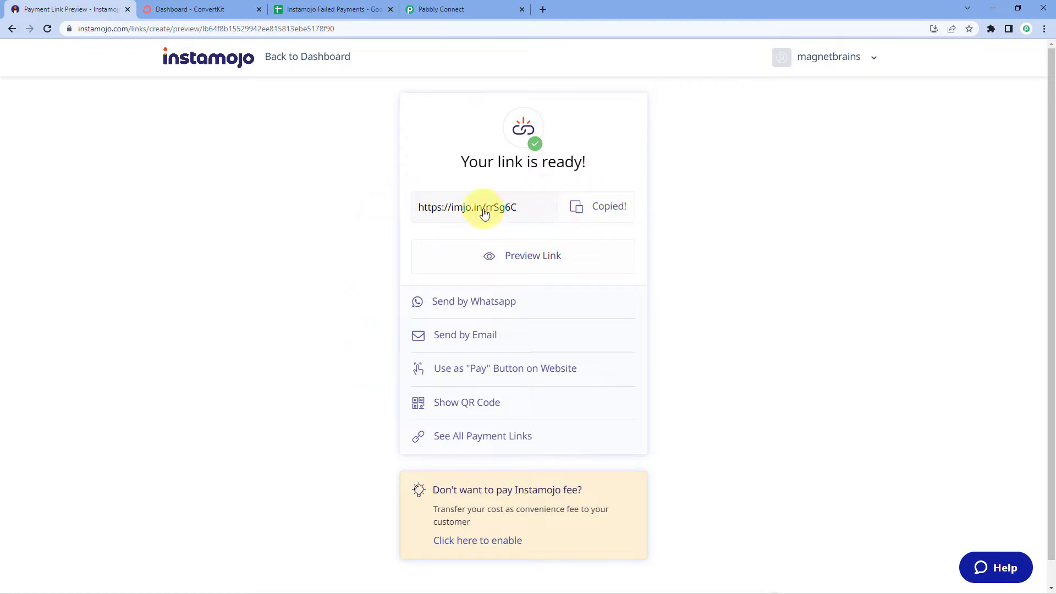
click(546, 10)
key(ctrl+v)
key(Return)
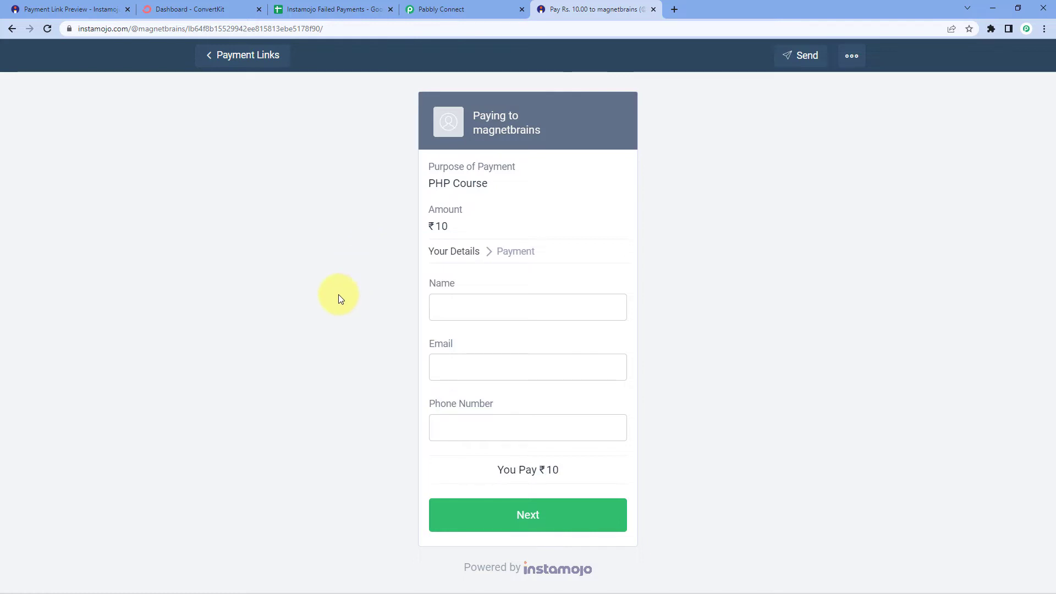
Fill the payment form with a dummy name, the buyer's email and phone number, and submit
click(468, 311)
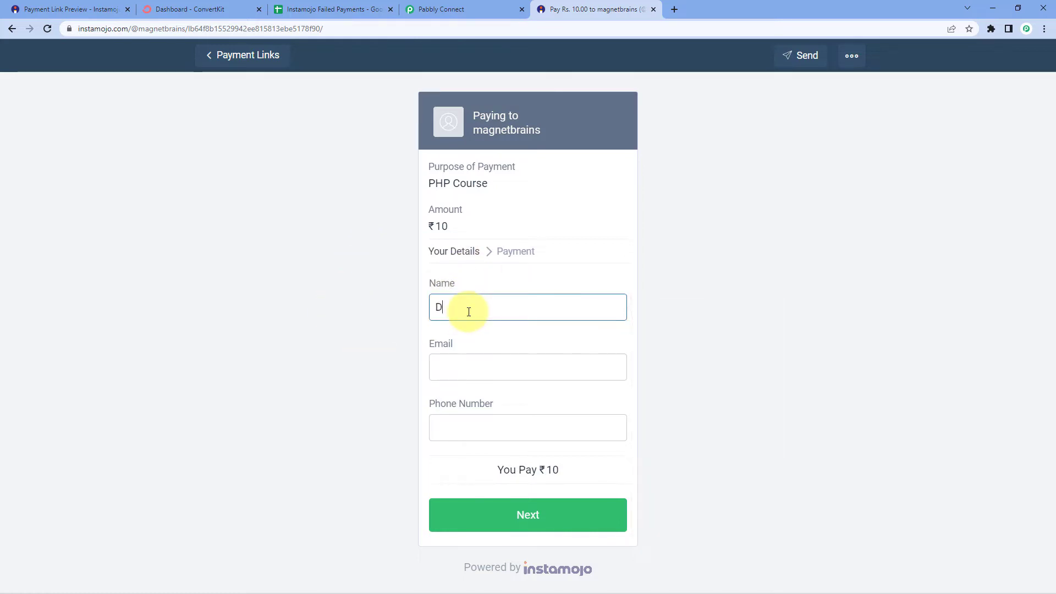
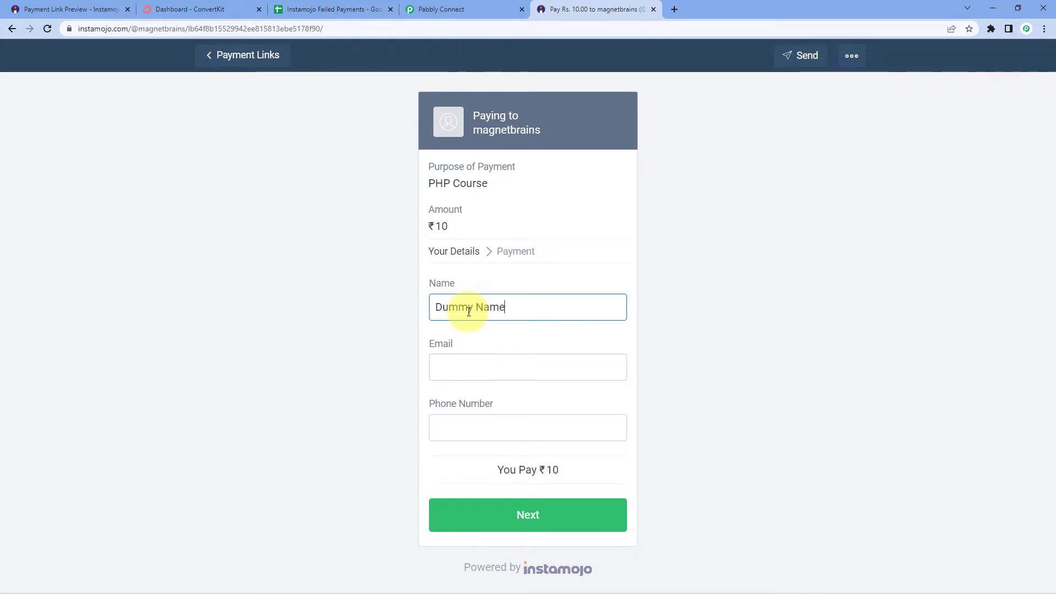
key(Tab)
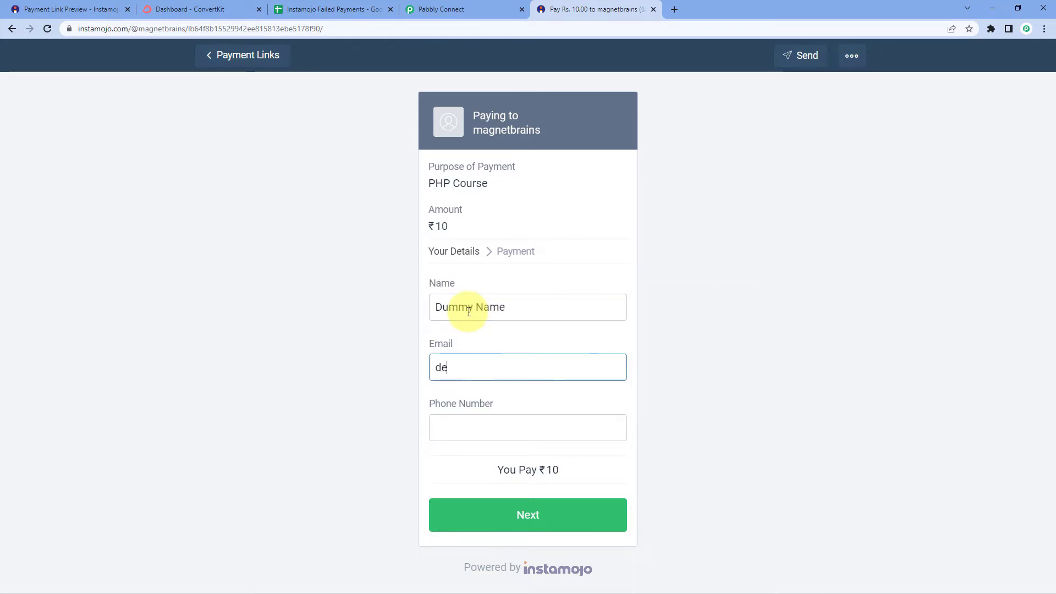
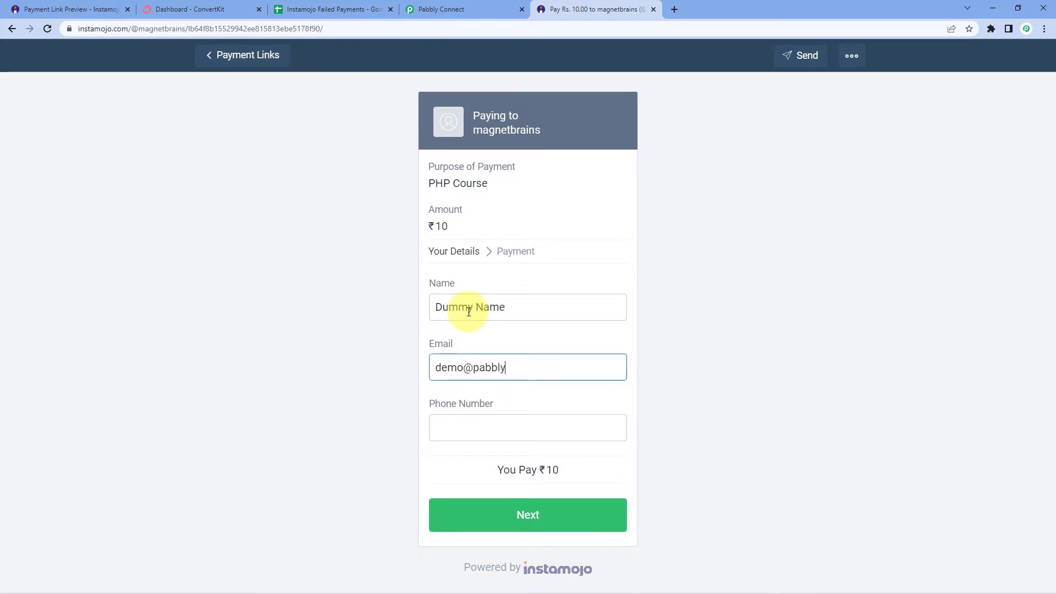
key(Tab)
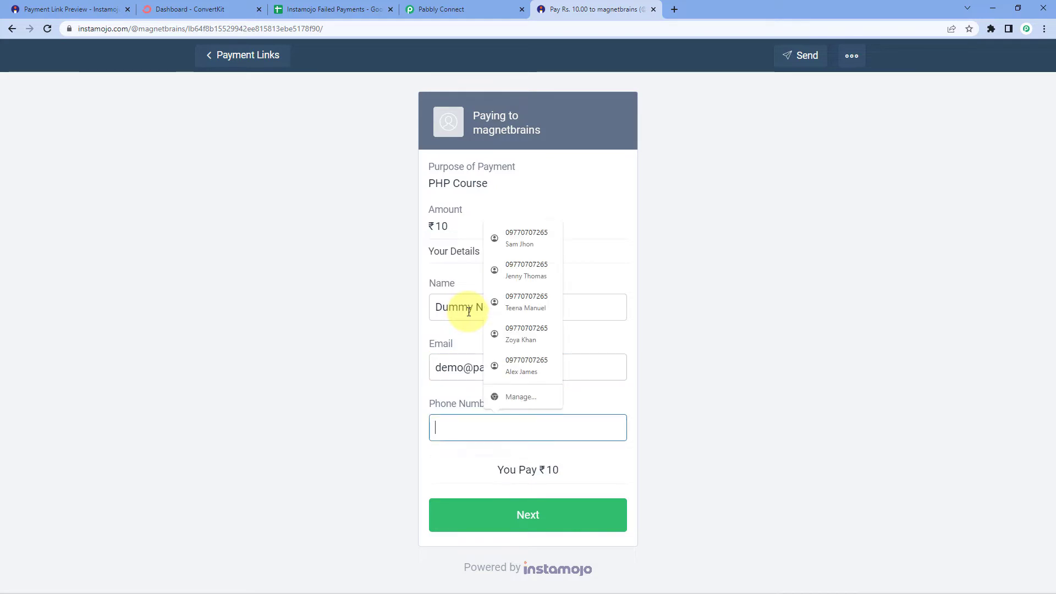
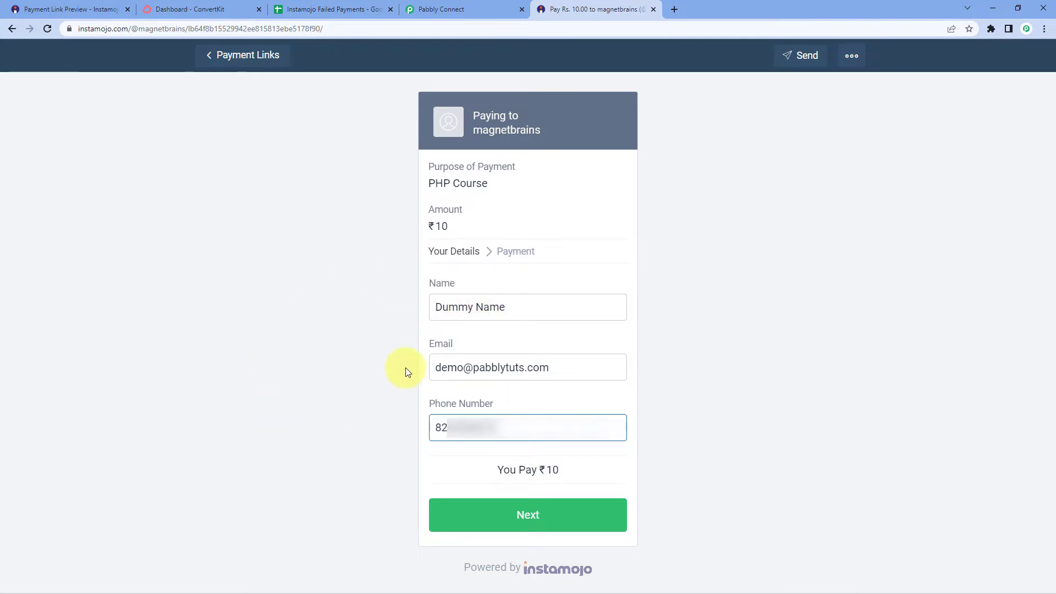
click(563, 512)
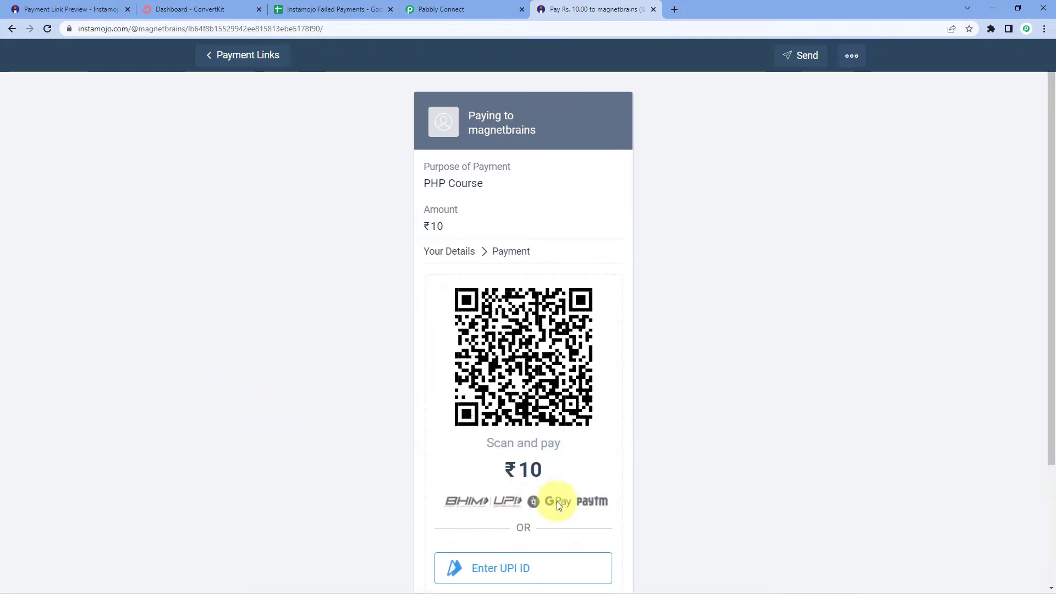
scroll(311, 370, down, 1)
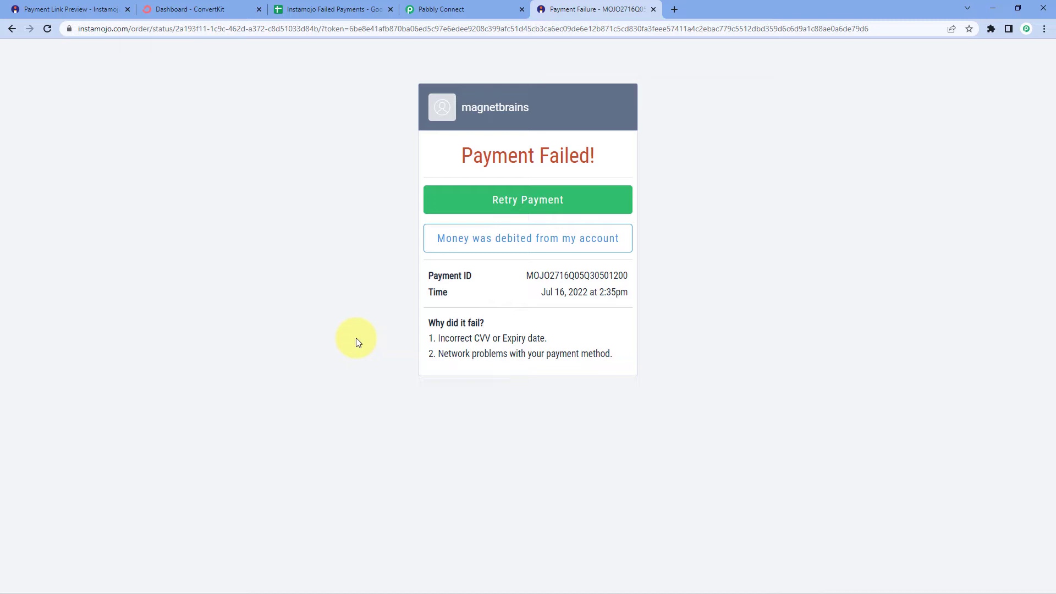
Back in Pabbly Connect, review the captured Link Id, Payment Id and failed Status values
click(495, 10)
click(236, 200)
scroll(205, 213, down, 1)
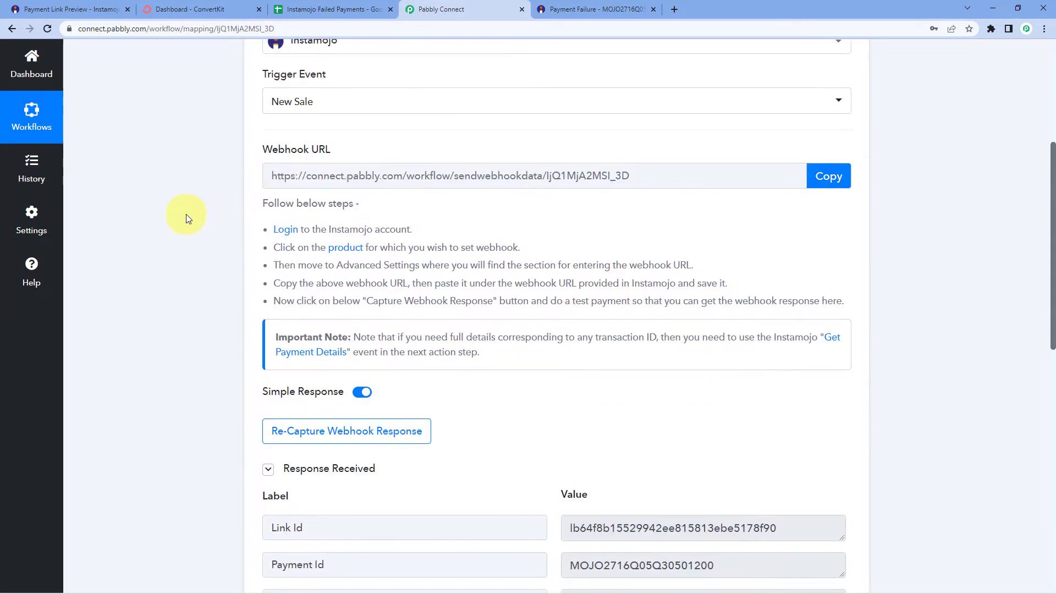
scroll(191, 213, down, 2)
scroll(199, 212, down, 2)
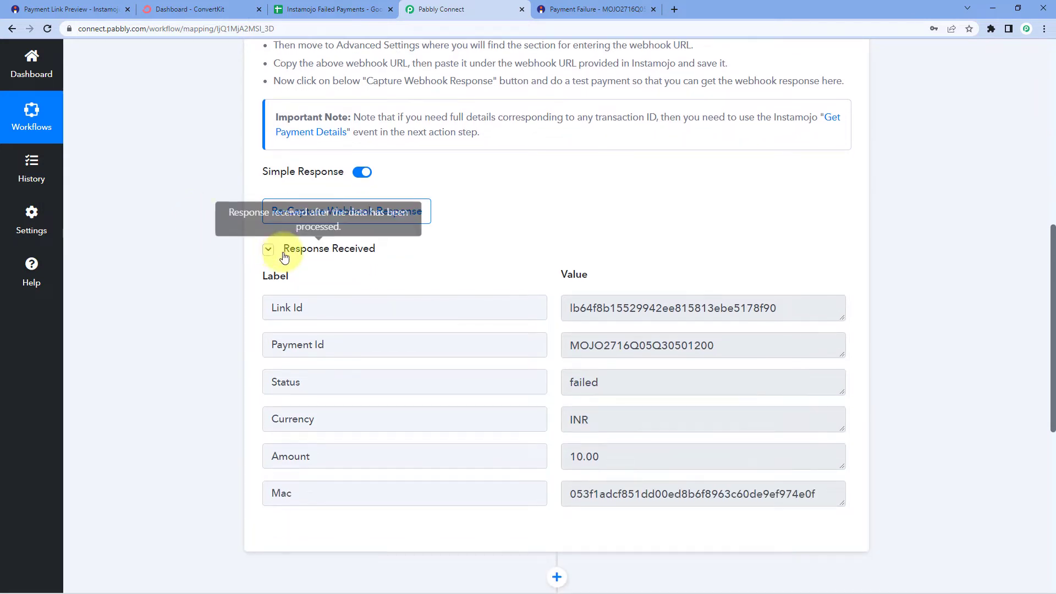
drag(780, 304, 745, 345)
click(524, 266)
click(475, 344)
click(745, 345)
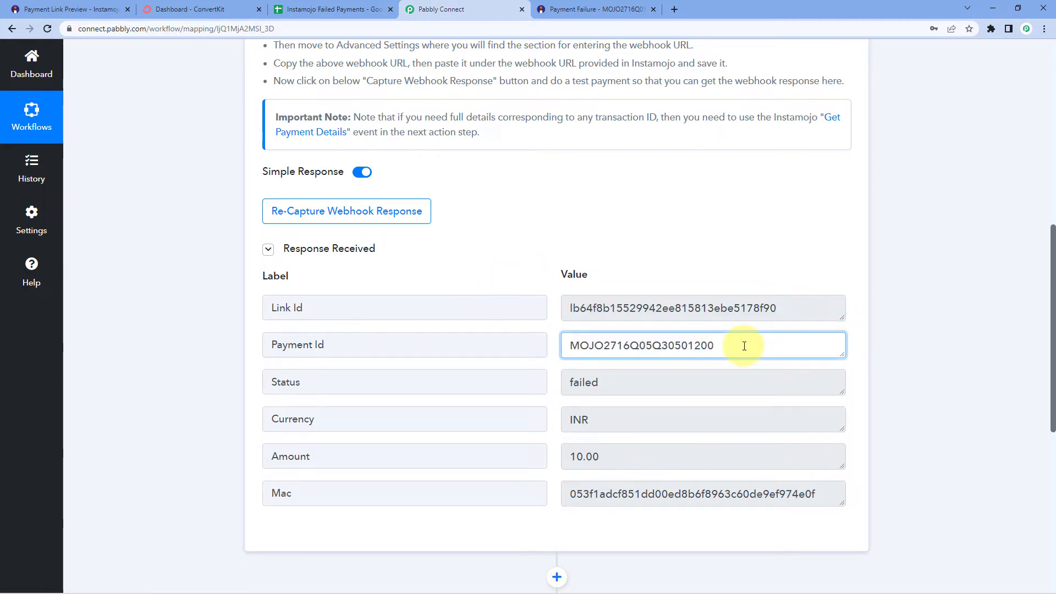
click(502, 369)
click(557, 378)
drag(666, 384, 556, 384)
click(547, 378)
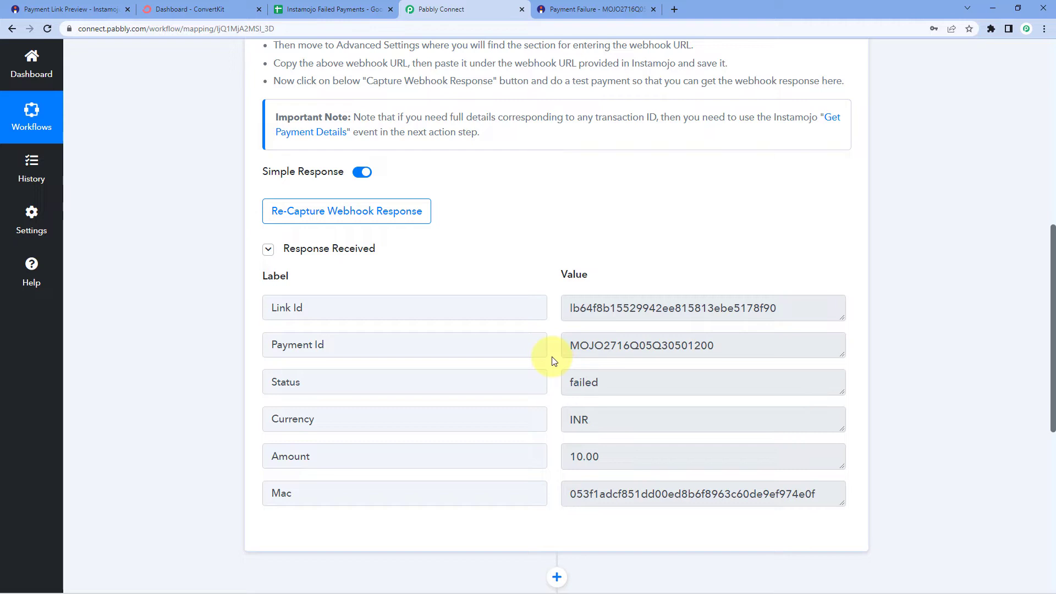
Compare with Instamojo's failure page, then review currency INR, amount 10.00 and status failed
click(577, 5)
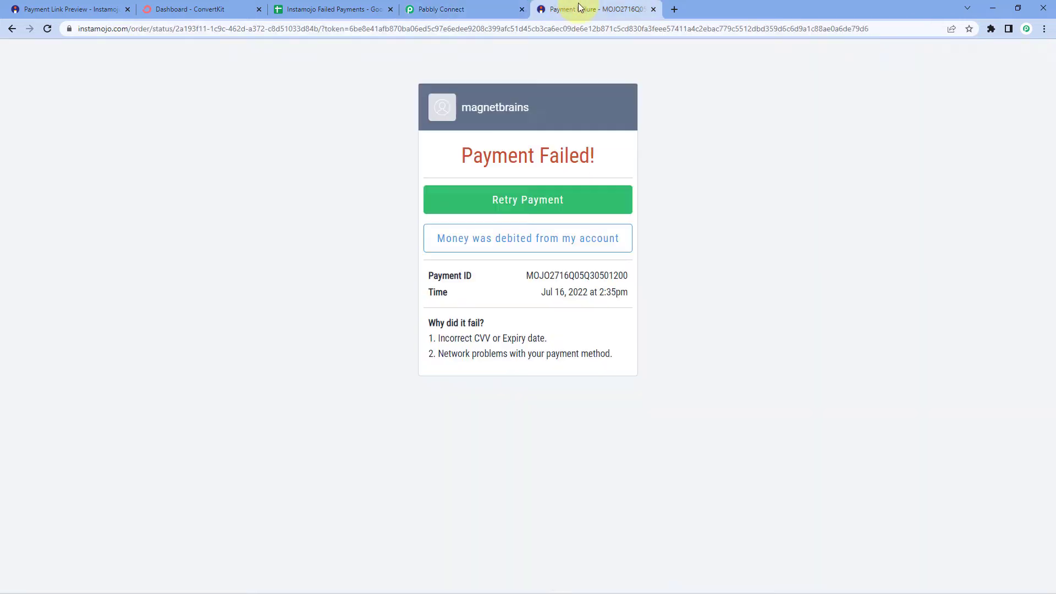
click(485, 6)
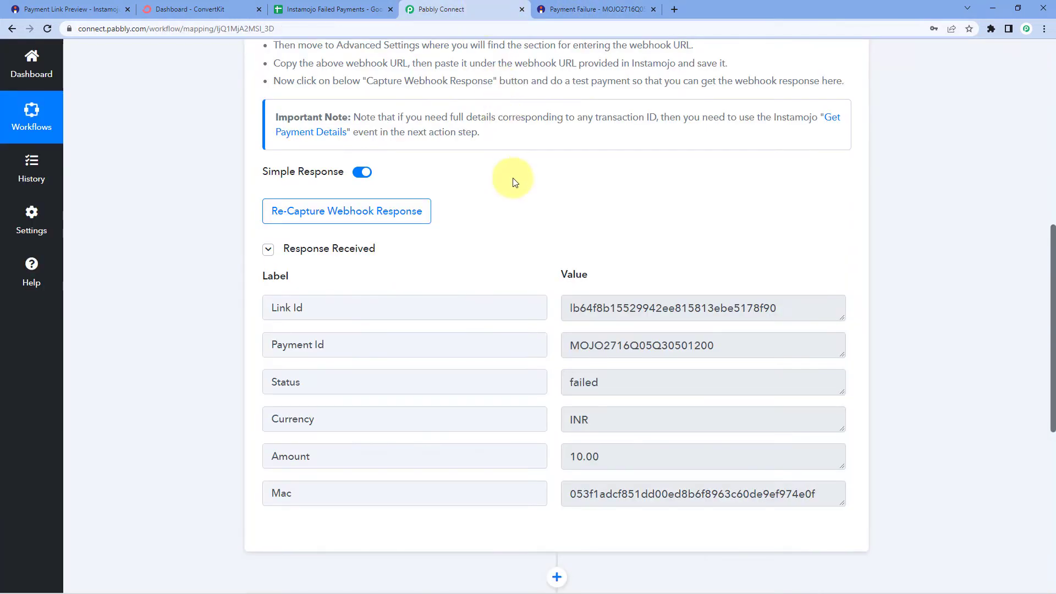
click(603, 432)
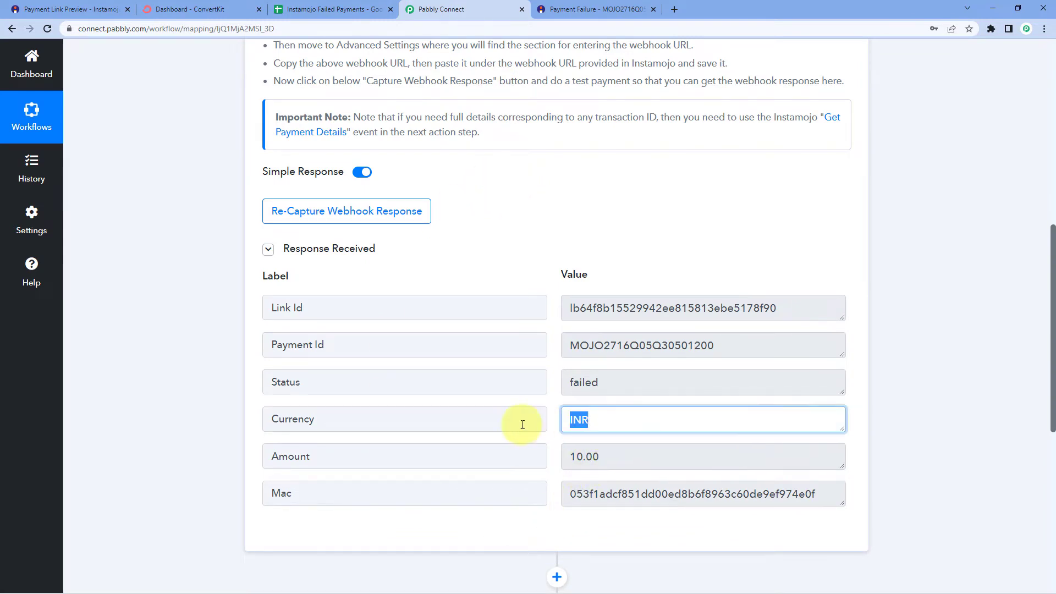
click(612, 457)
click(549, 284)
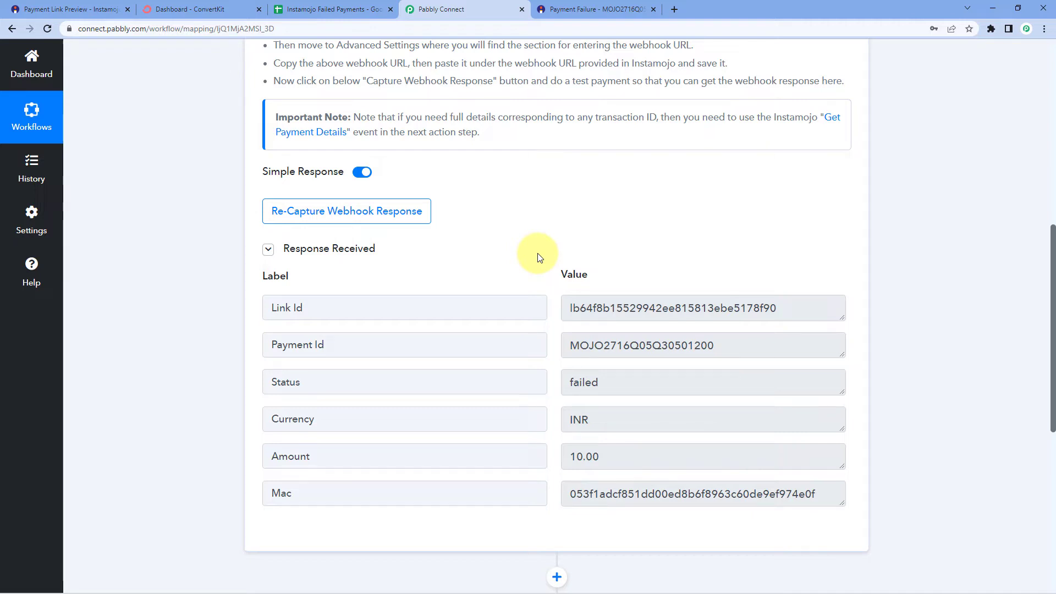
click(644, 384)
click(544, 283)
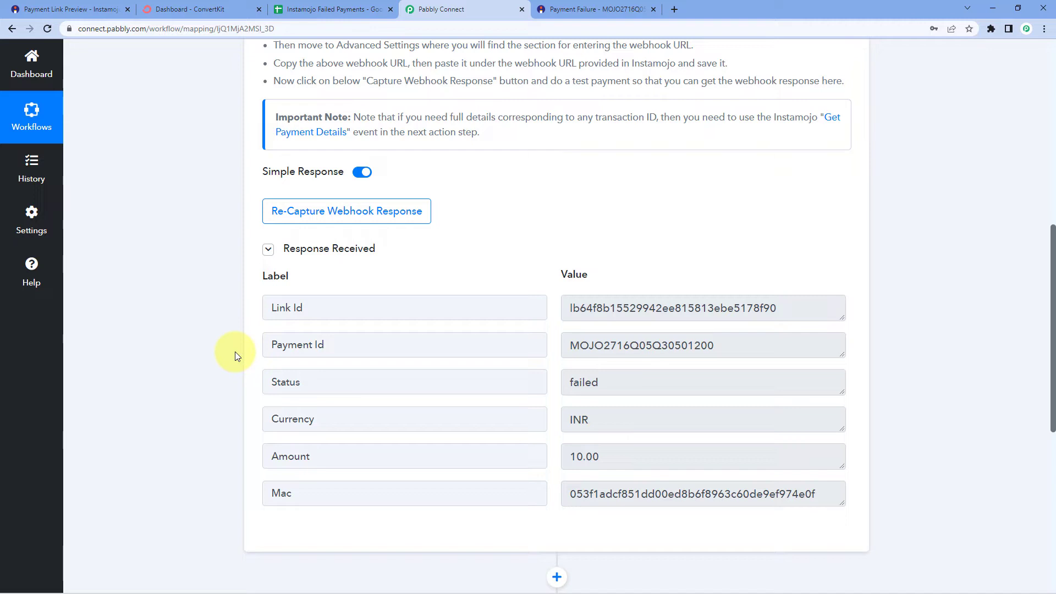
scroll(234, 352, down, 1)
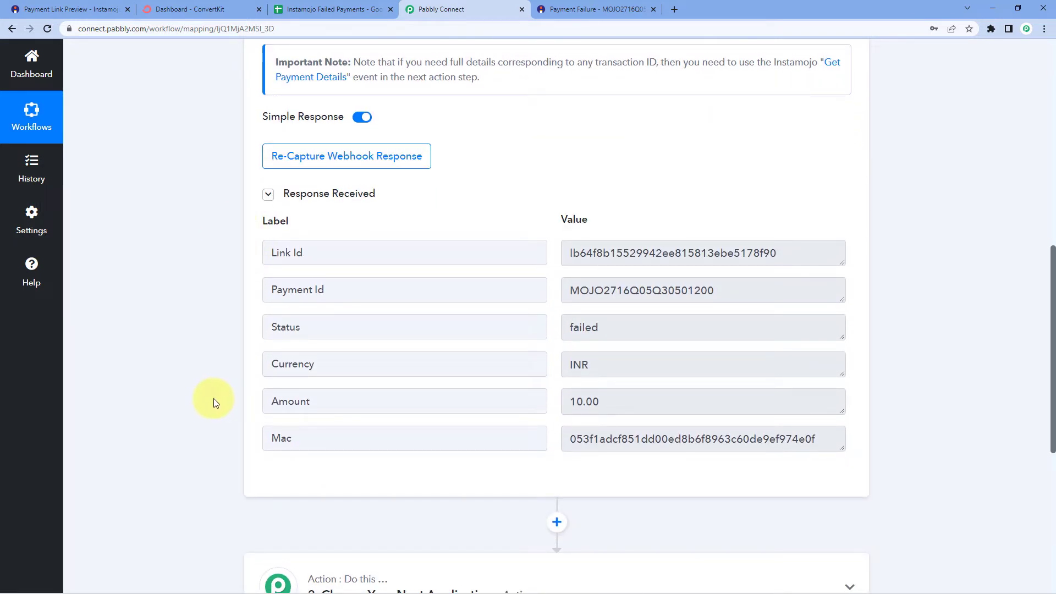
click(585, 330)
drag(546, 331, 547, 315)
click(553, 308)
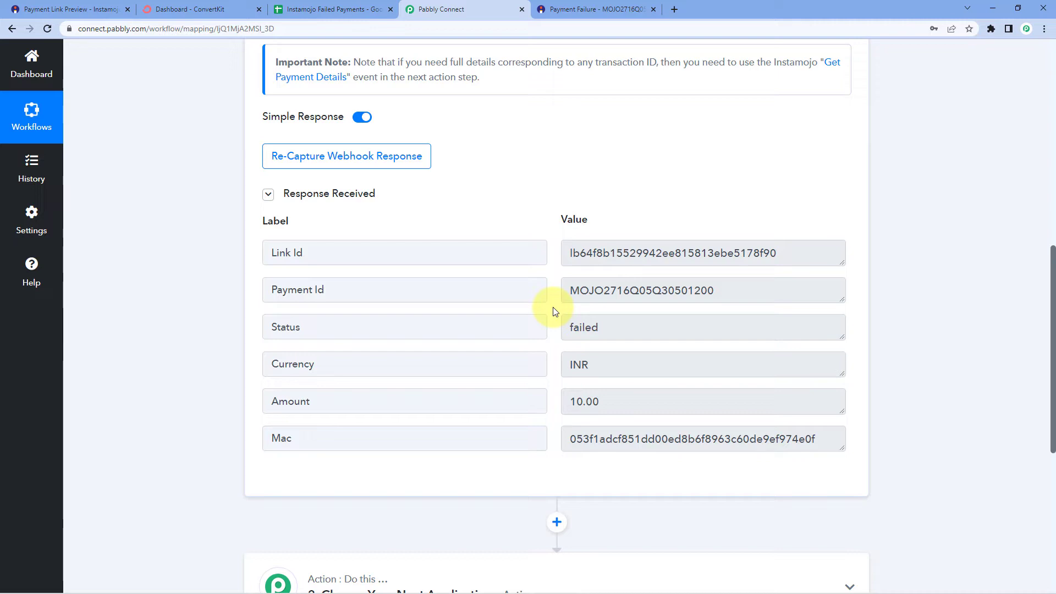
scroll(818, 238, down, 2)
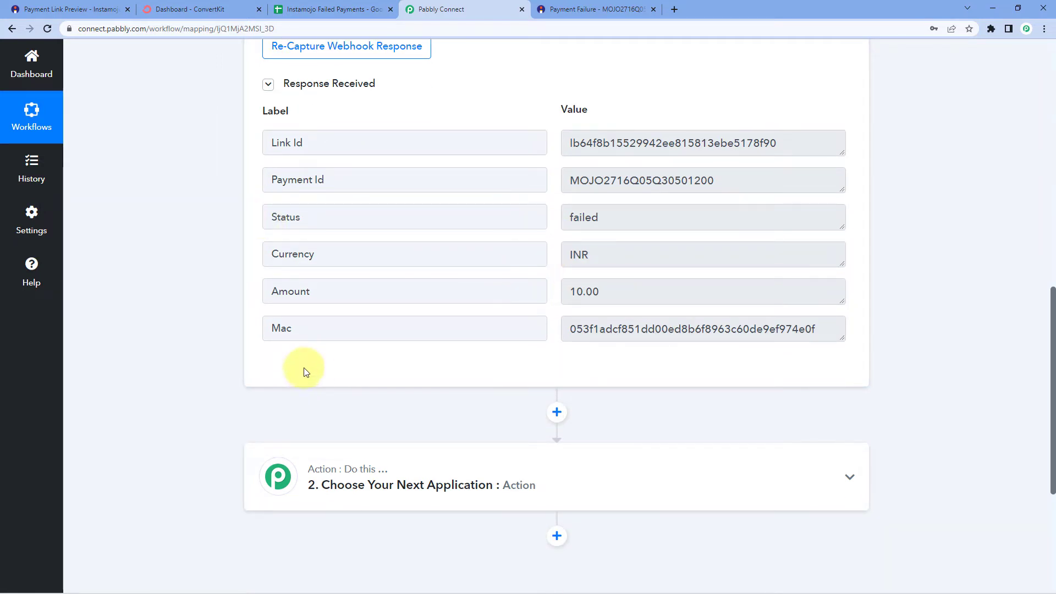
scroll(305, 370, down, 4)
Add a Filter by Pabbly step filtering on the Instamojo New Sale Status field
click(471, 252)
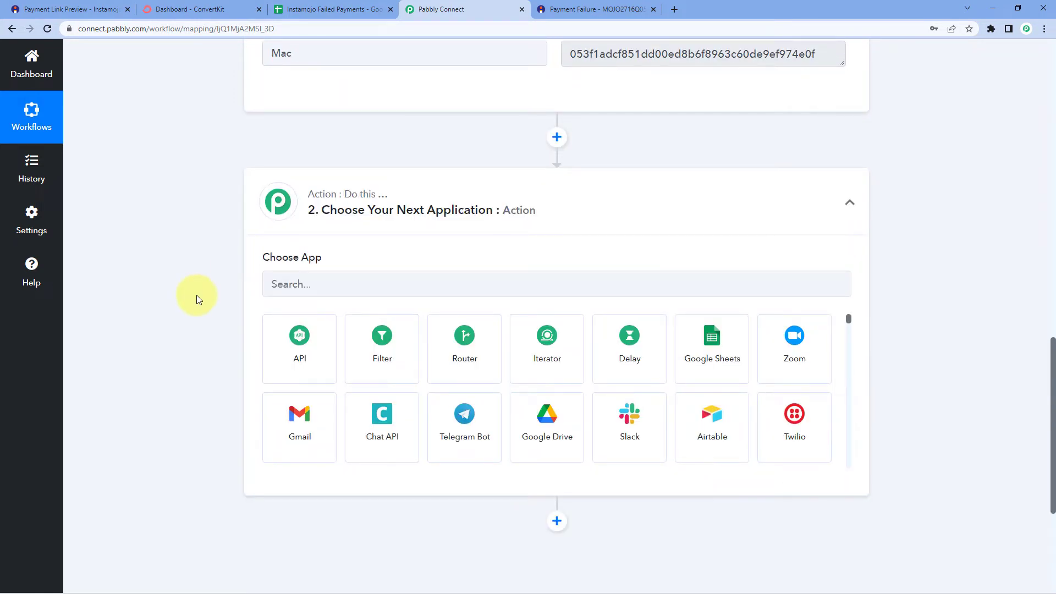
click(396, 354)
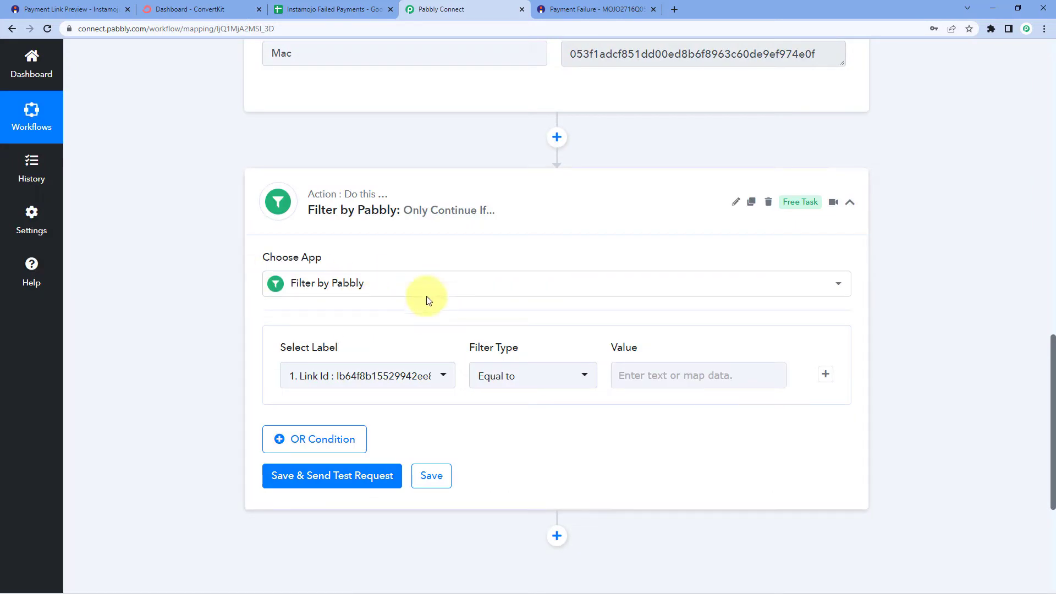
click(443, 377)
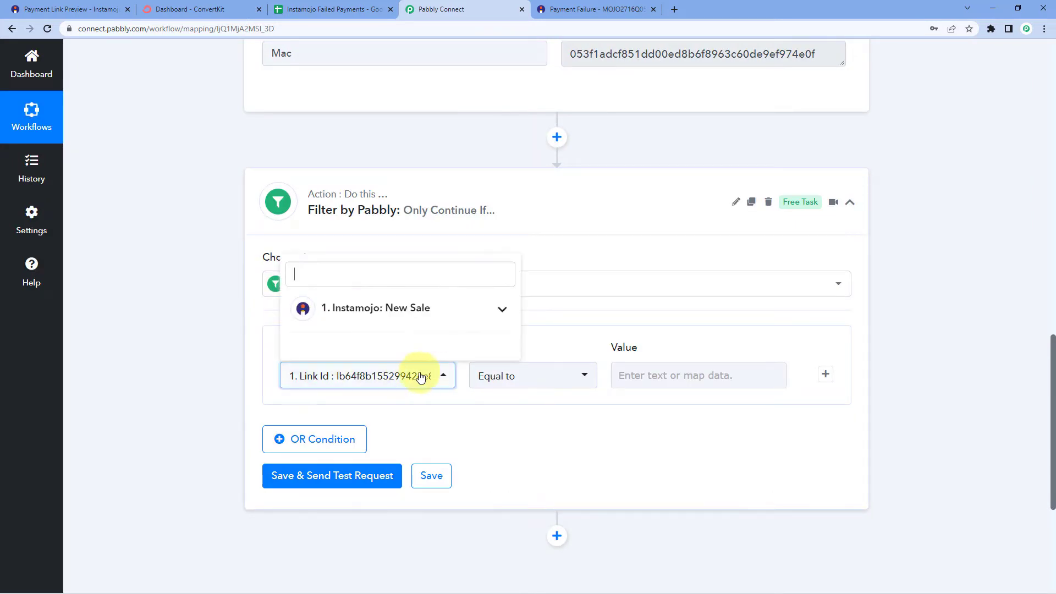
click(467, 318)
scroll(219, 326, down, 3)
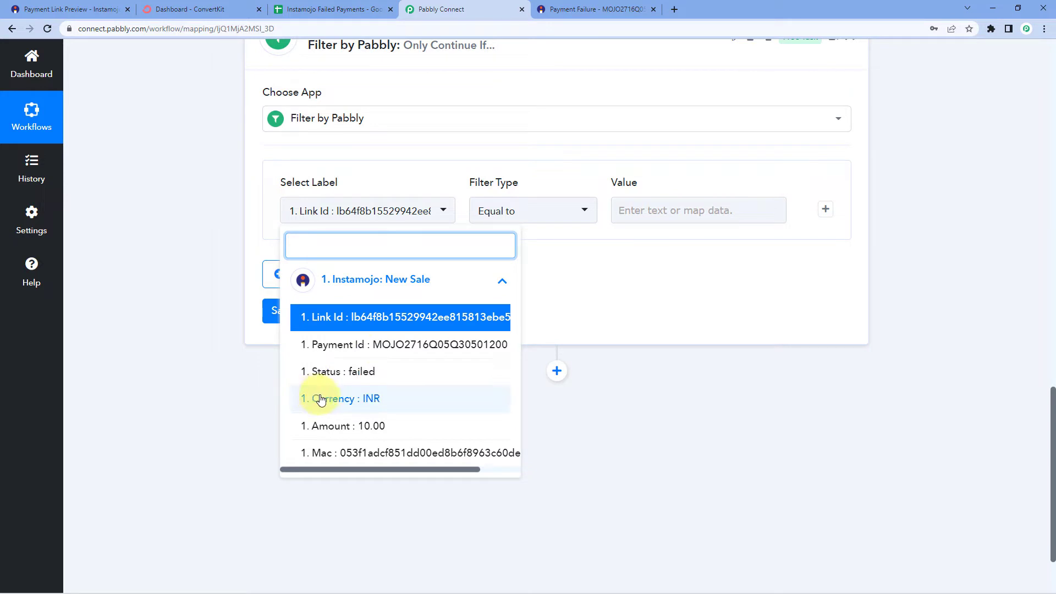
click(331, 379)
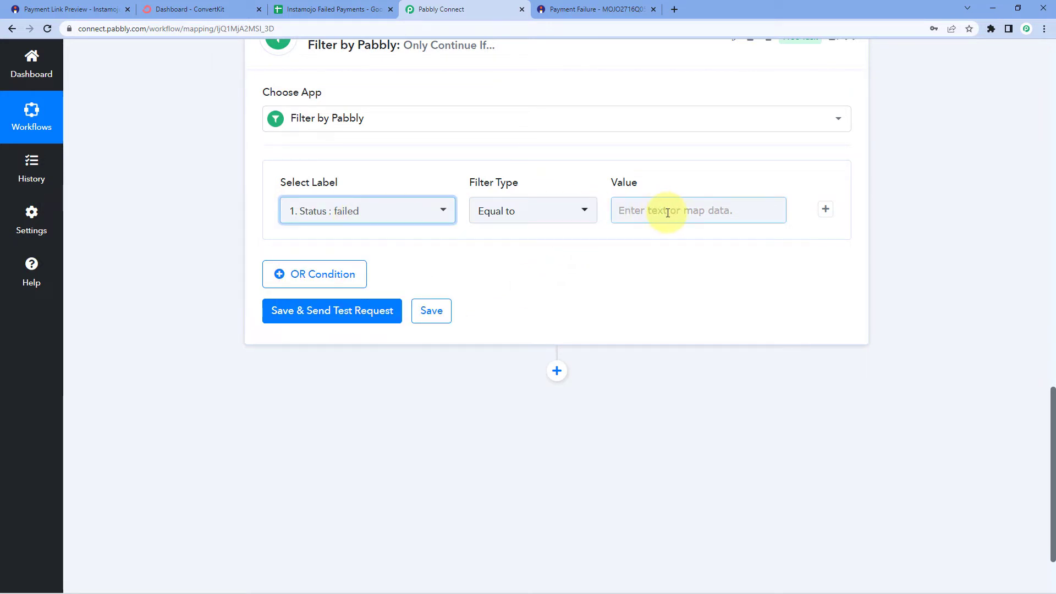
Copy 'failed' from the response and paste it as the filter's Value to match
scroll(665, 208, up, 10)
drag(606, 325, 556, 325)
key(ctrl+c)
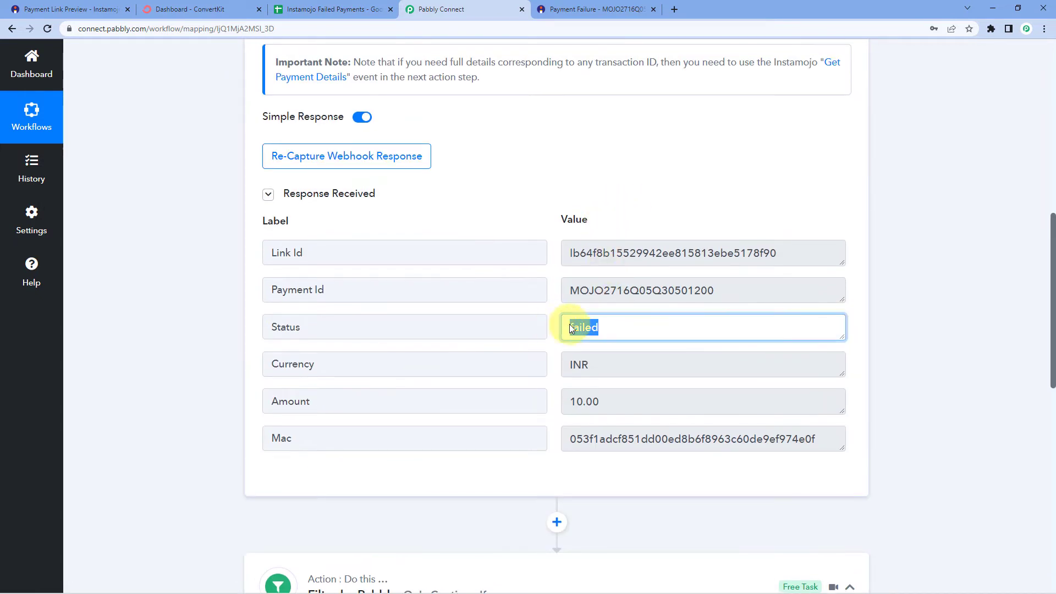
click(909, 343)
scroll(910, 342, down, 7)
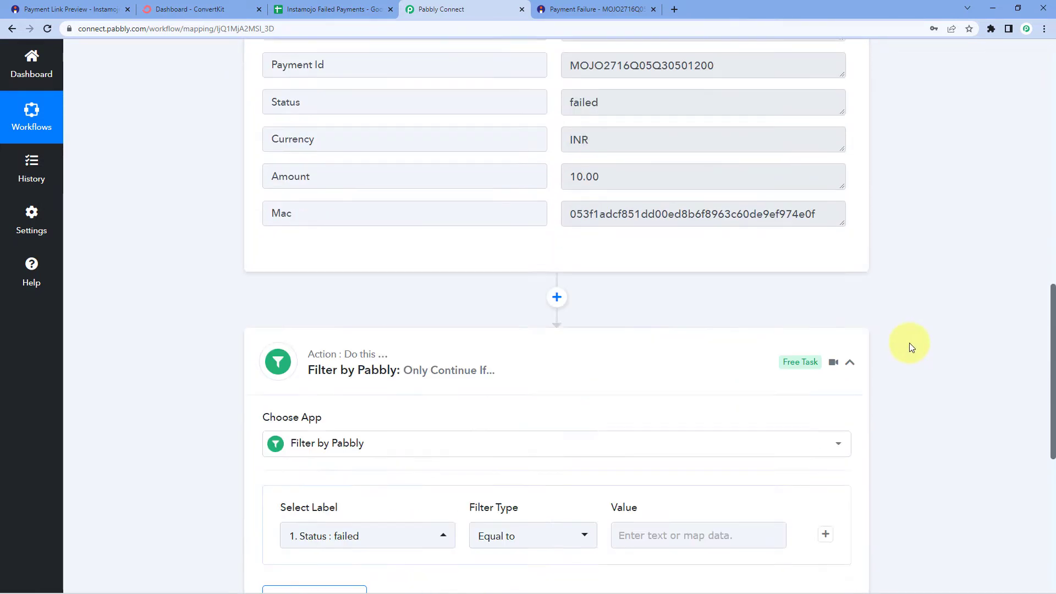
click(648, 377)
right_click(671, 377)
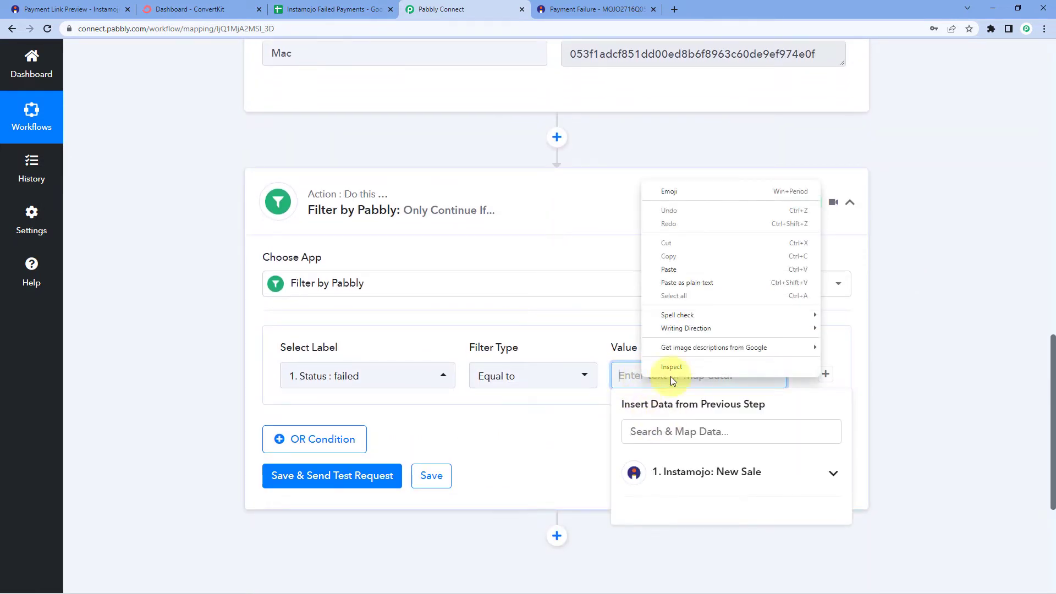
click(675, 270)
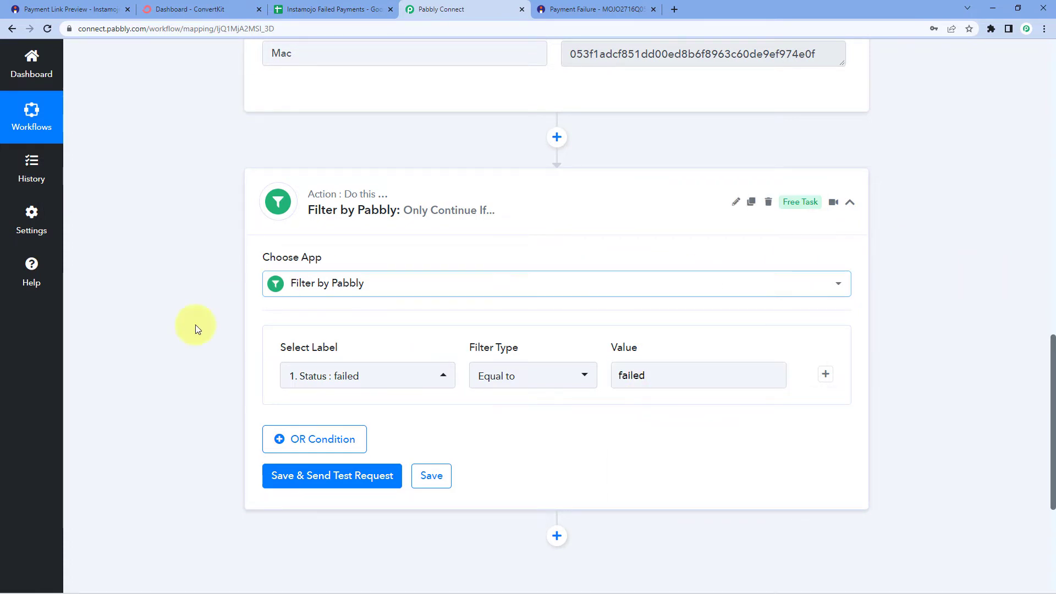
scroll(161, 358, down, 1)
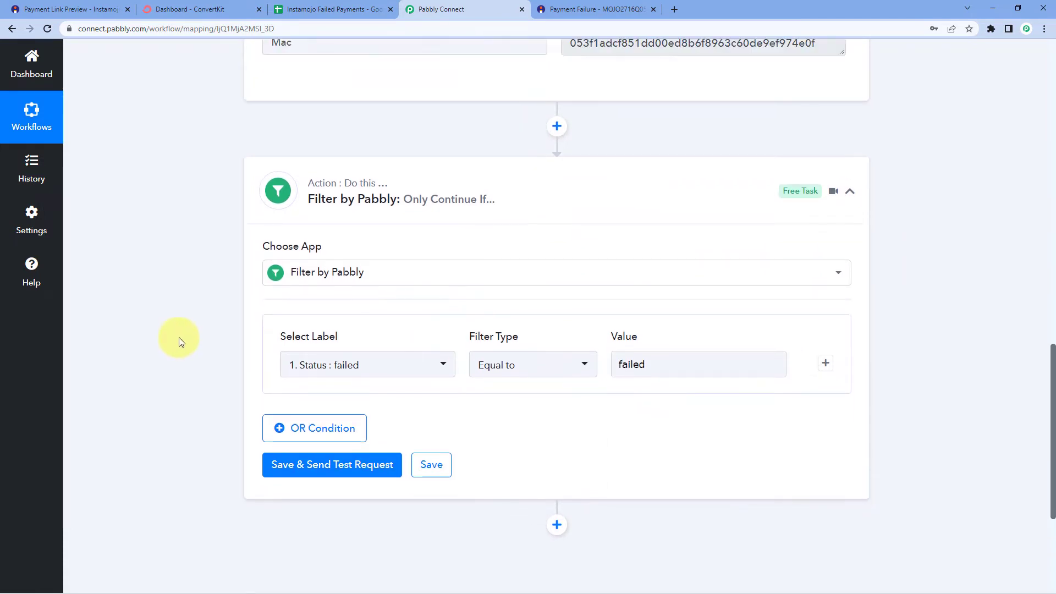
scroll(235, 233, up, 6)
scroll(165, 371, down, 3)
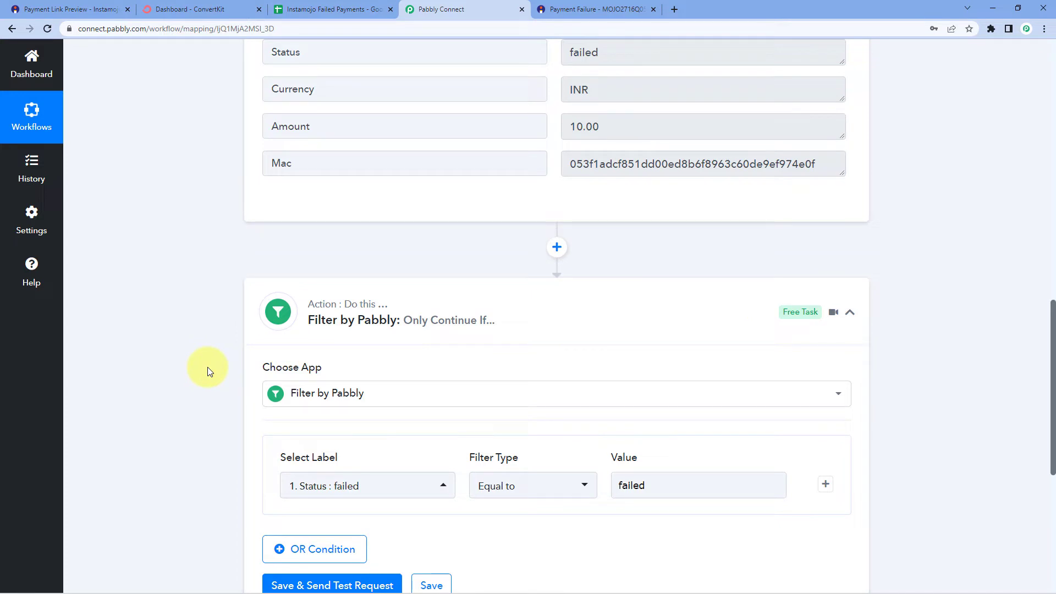
scroll(207, 368, down, 3)
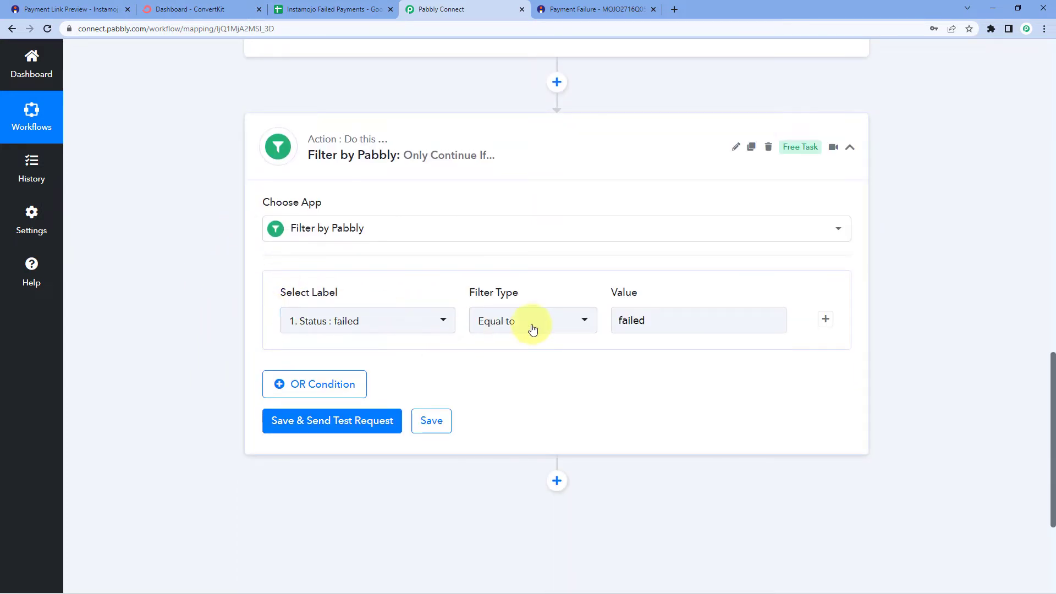
Save and test the filter, getting a success response with 'Condition is true'
click(339, 429)
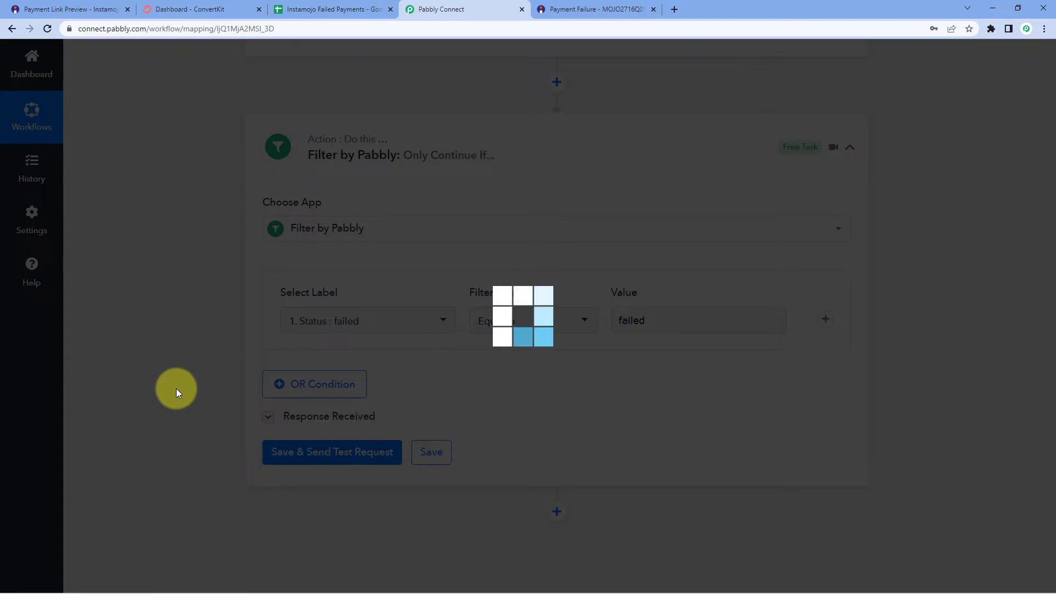
scroll(176, 389, down, 1)
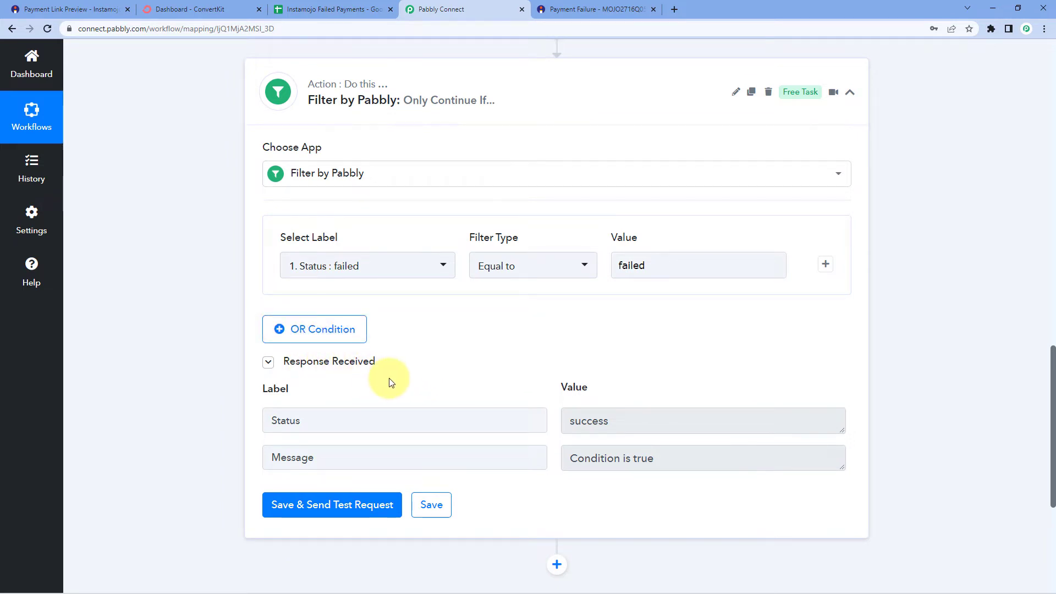
drag(667, 455, 538, 431)
click(516, 376)
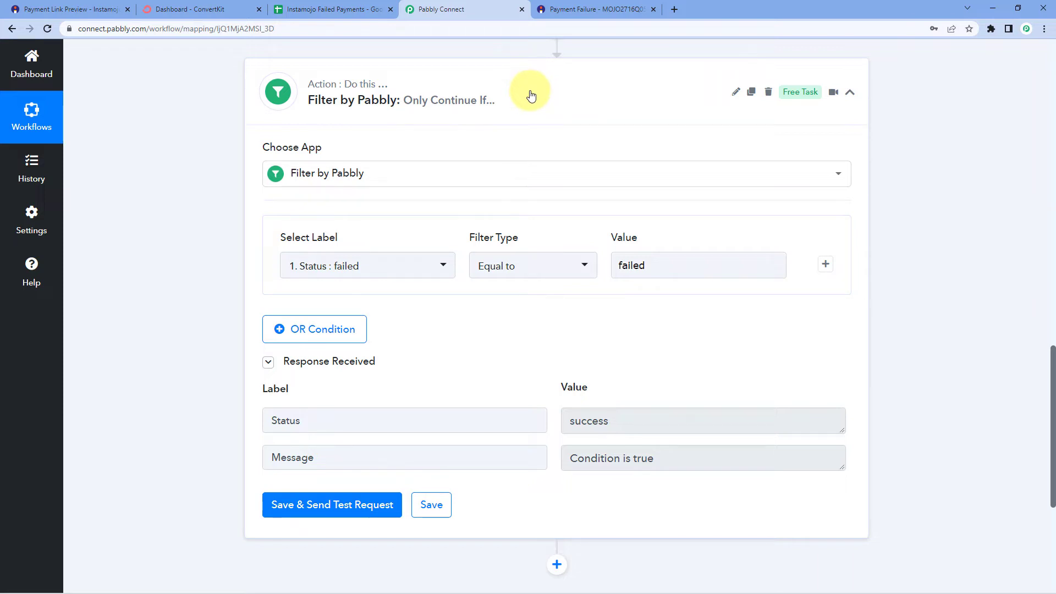
Scroll up to review the captured Payment Id value in the webhook response
scroll(523, 208, up, 9)
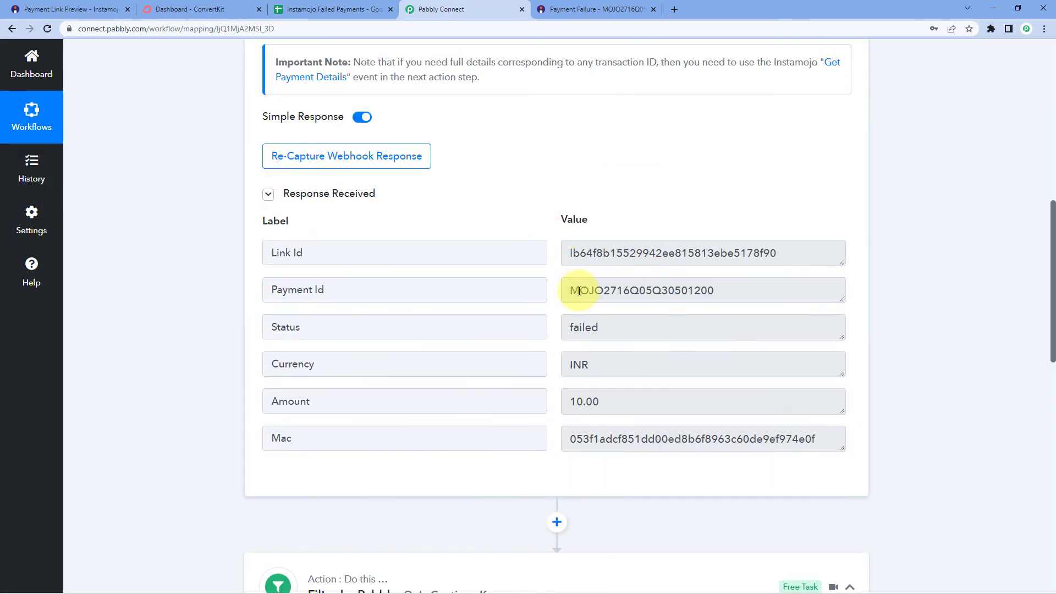
click(441, 288)
click(568, 292)
drag(568, 292, 750, 292)
click(752, 295)
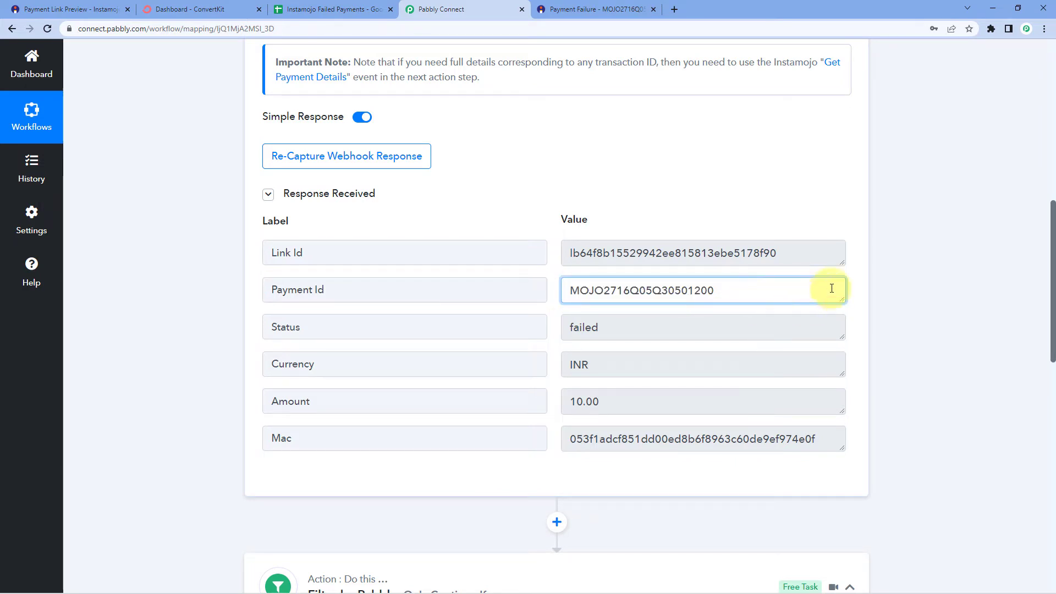
scroll(850, 292, down, 11)
scroll(853, 295, down, 3)
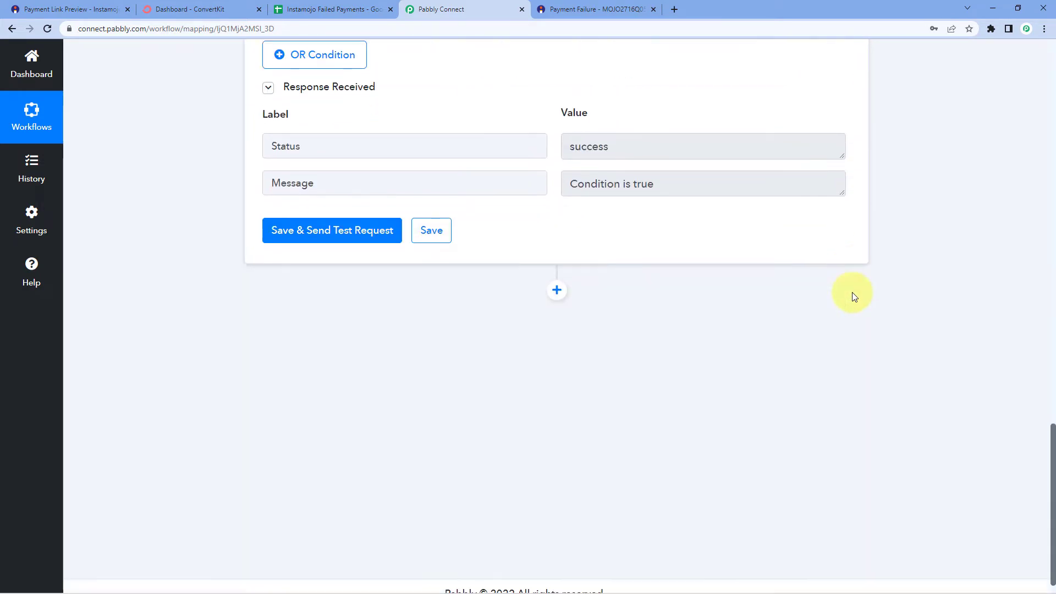
Insert a step after the filter, search 'Inst', and choose Instamojo's Get Payment Details event
click(556, 274)
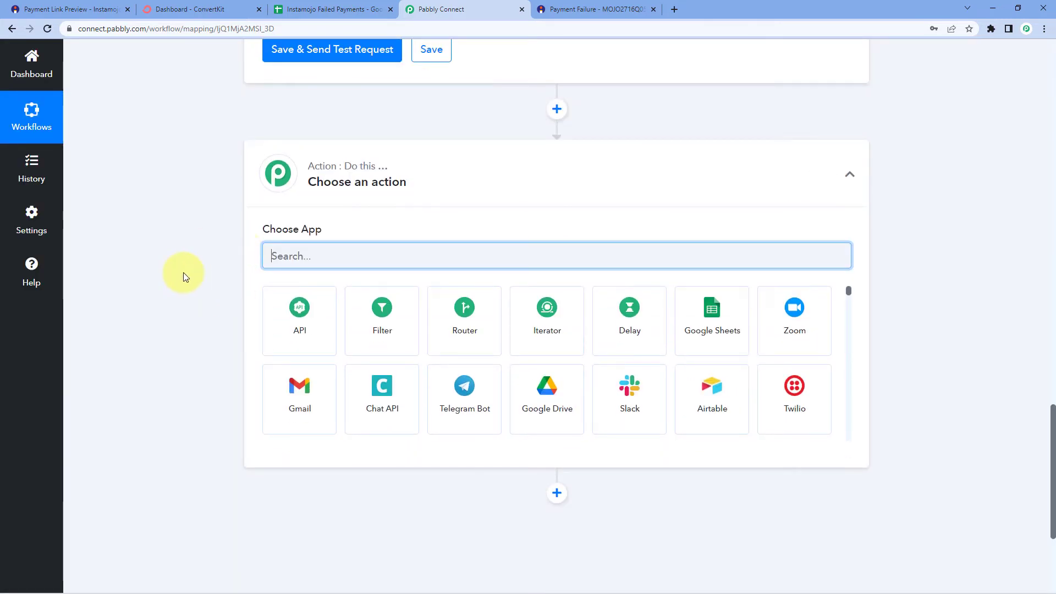
text(Inst)
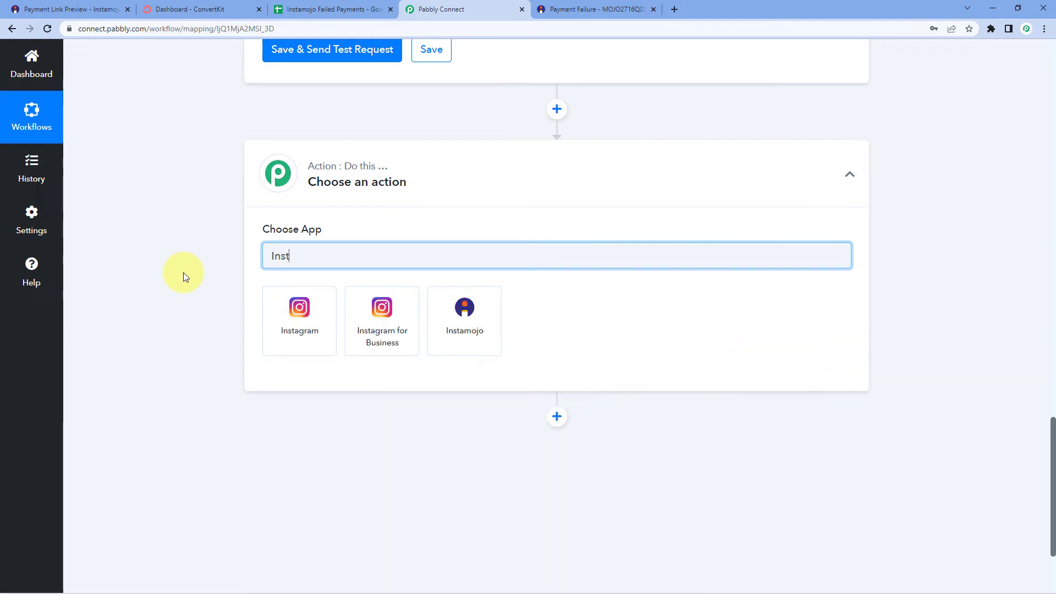
click(436, 316)
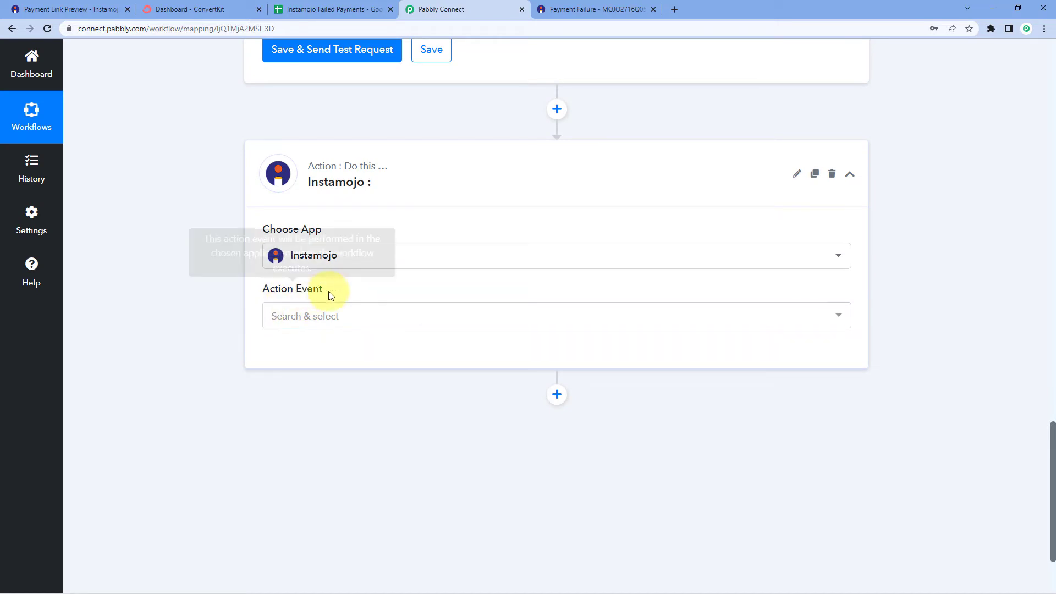
click(335, 314)
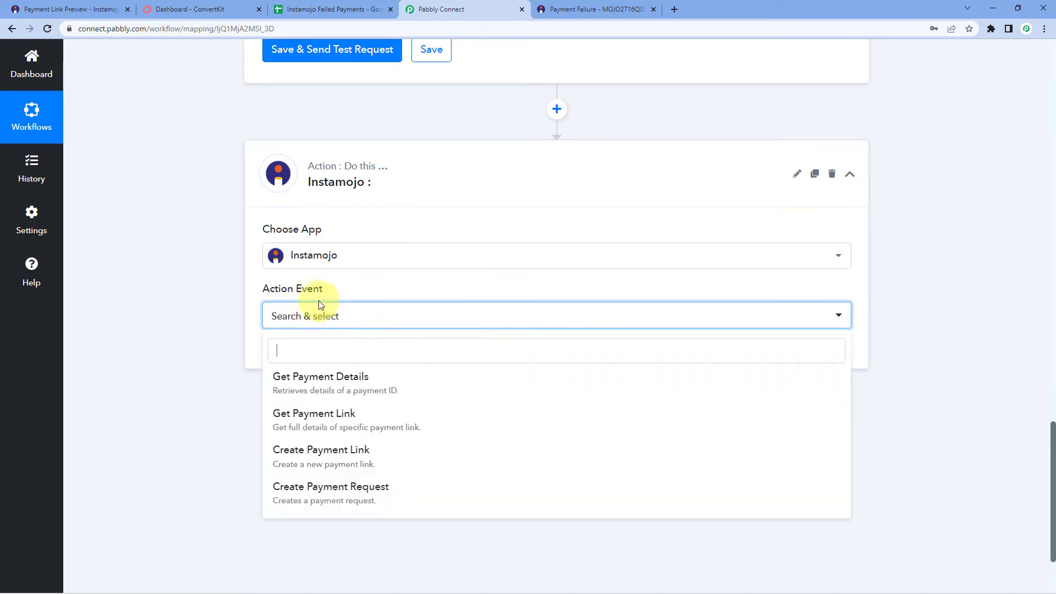
click(322, 384)
scroll(214, 363, up, 15)
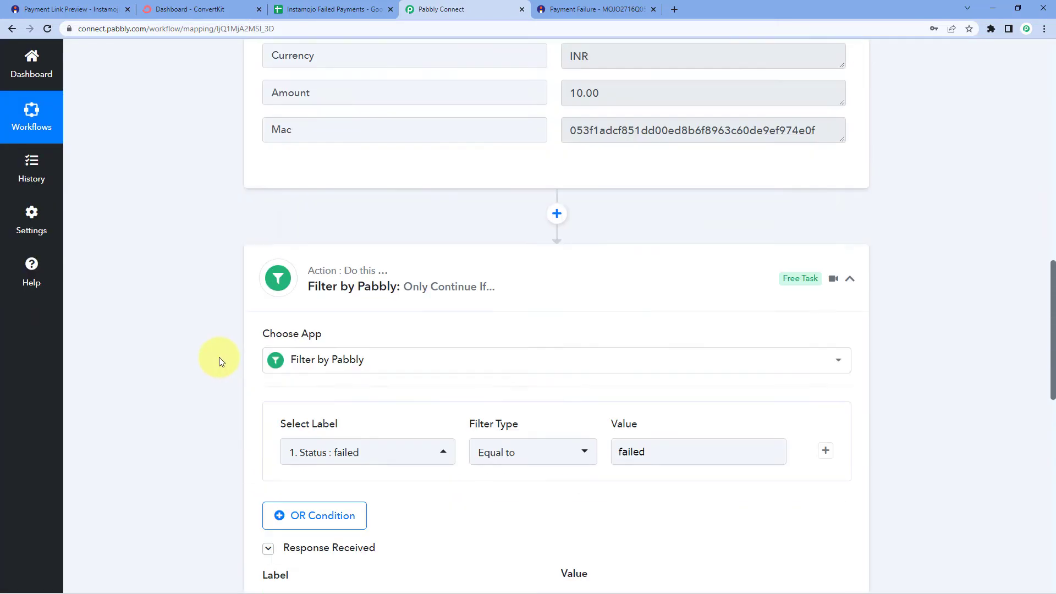
scroll(220, 361, up, 4)
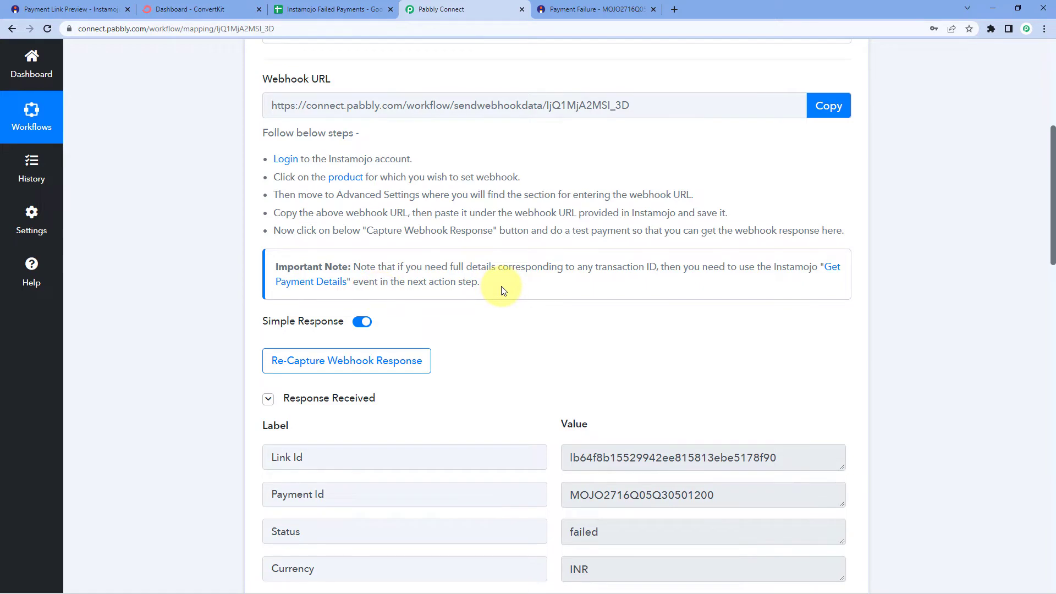
scroll(503, 280, up, 2)
scroll(384, 219, up, 1)
scroll(174, 268, down, 11)
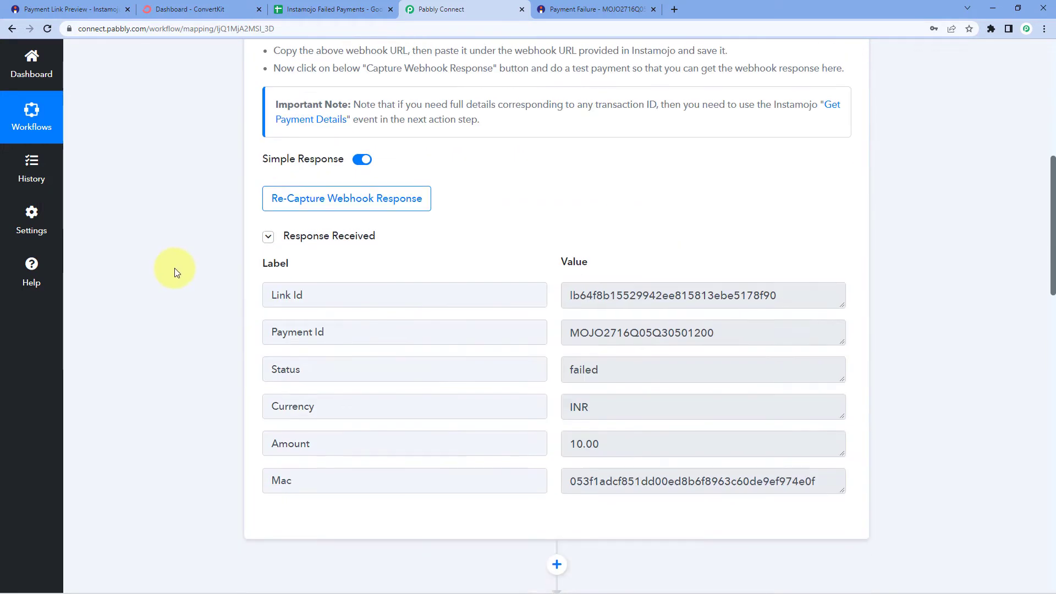
scroll(173, 269, down, 10)
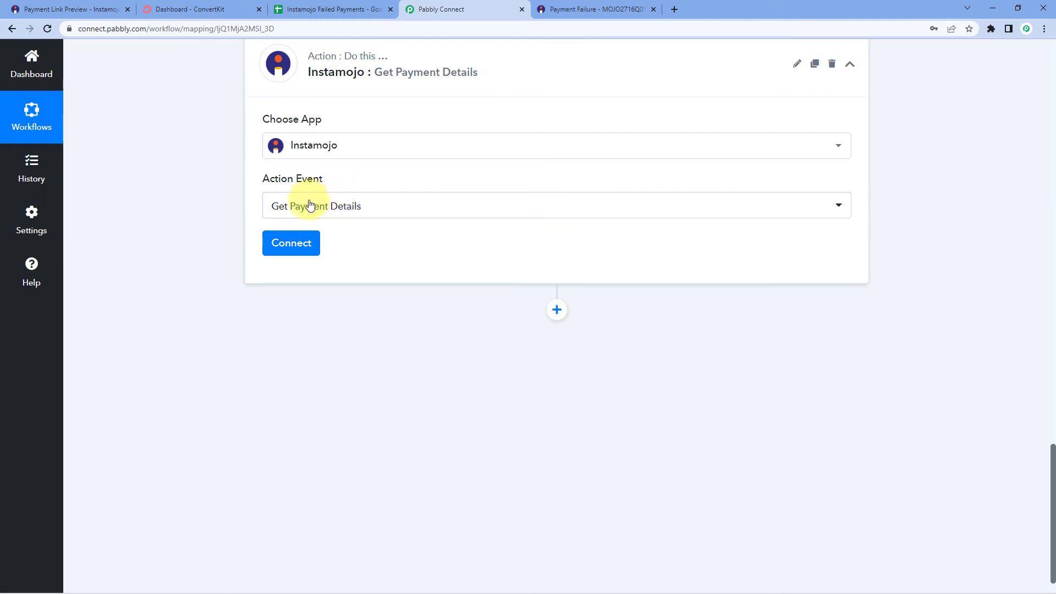
Begin a new Instamojo account connection in Pabbly, then return to the Instamojo payment link page
click(278, 243)
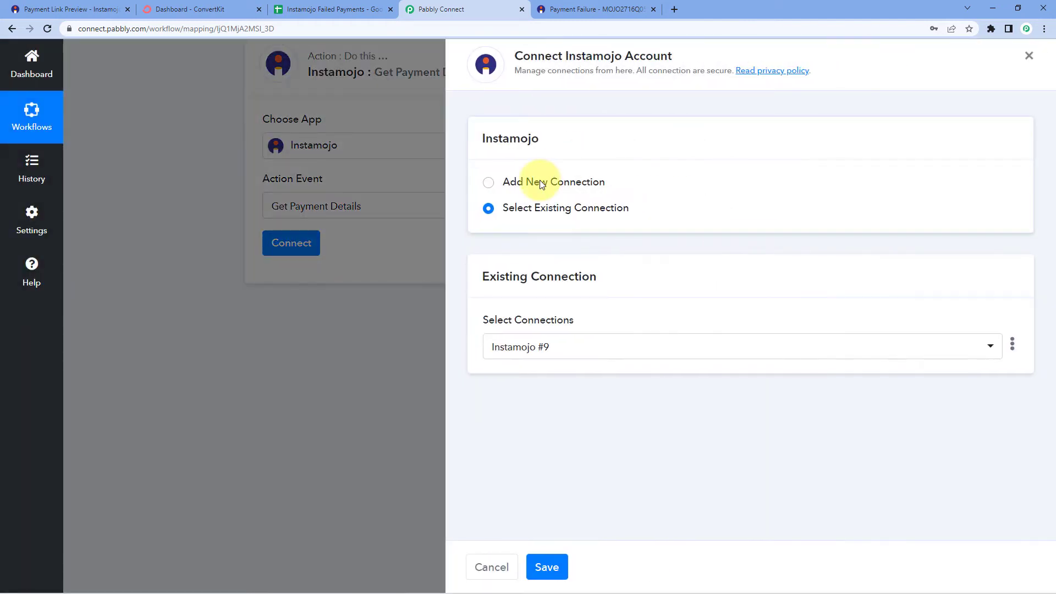
click(523, 182)
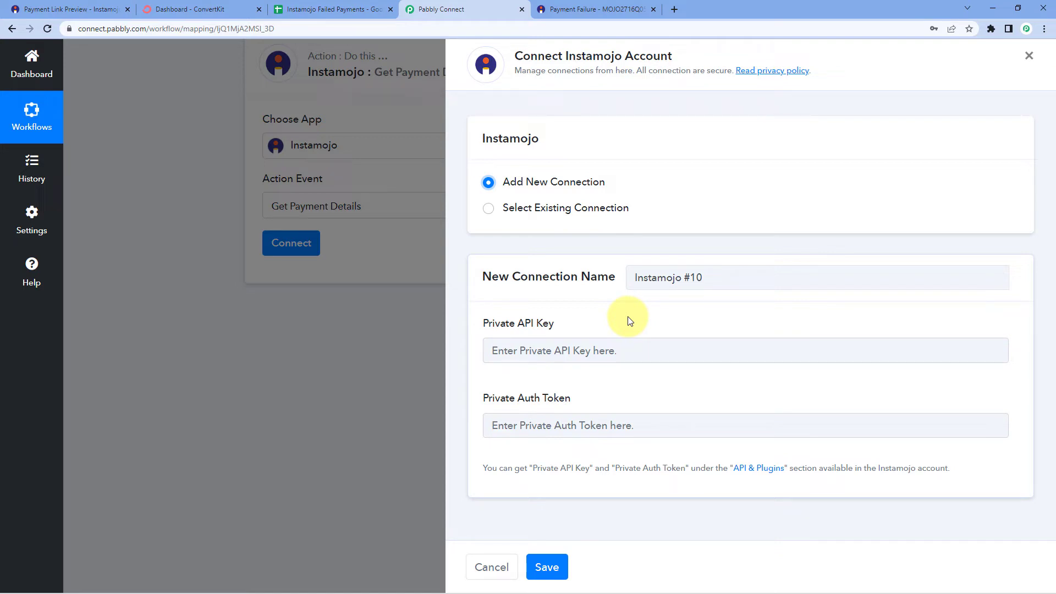
click(63, 10)
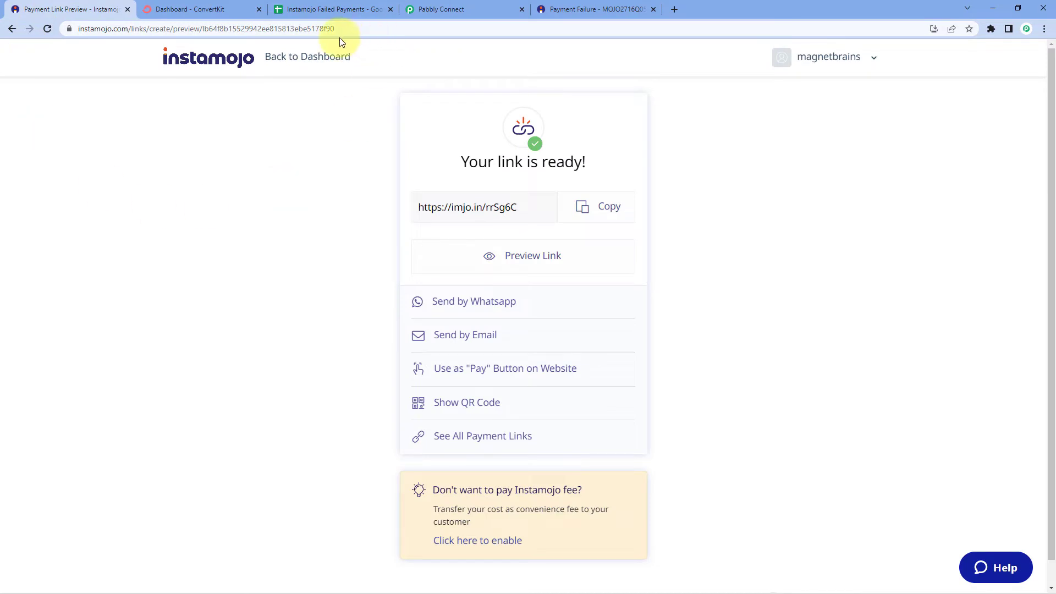
Go to the Instamojo dashboard, then return to Pabbly's Instamojo #10 connection form
click(297, 58)
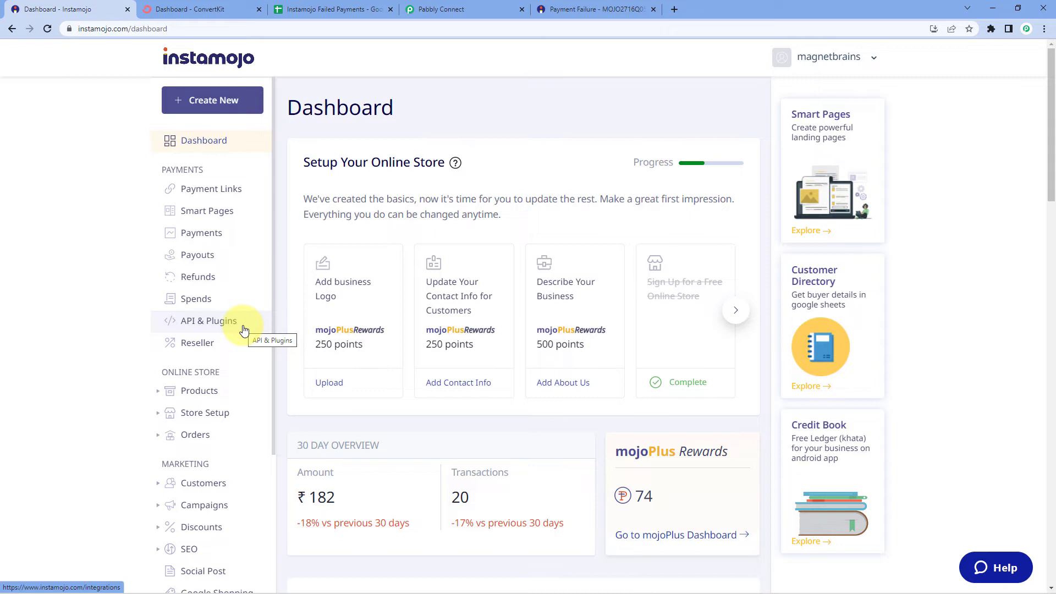
click(482, 9)
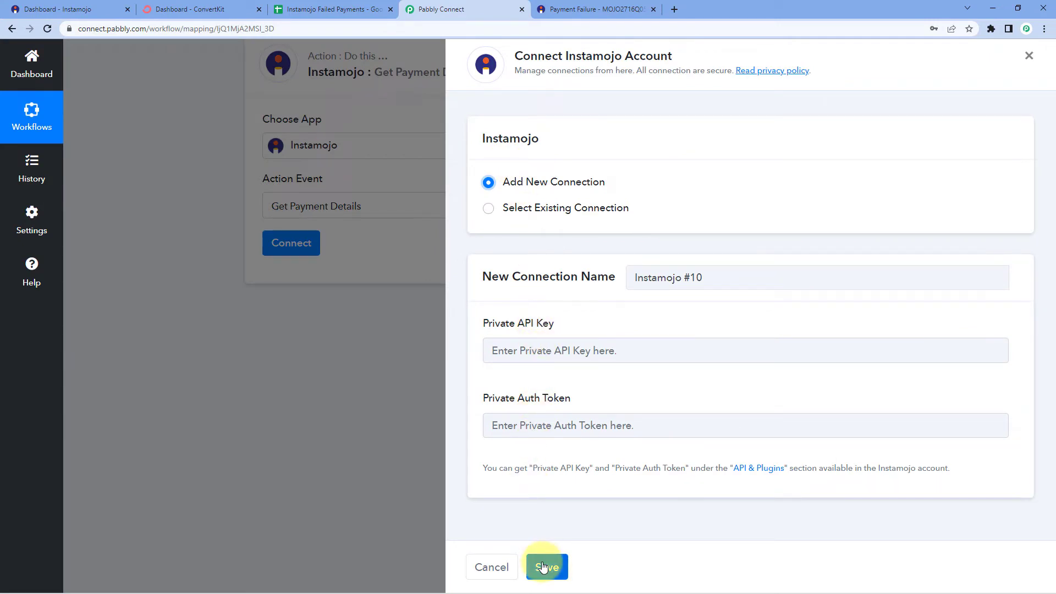
Use the existing Instamojo #9 connection instead of a new one and save it
click(488, 209)
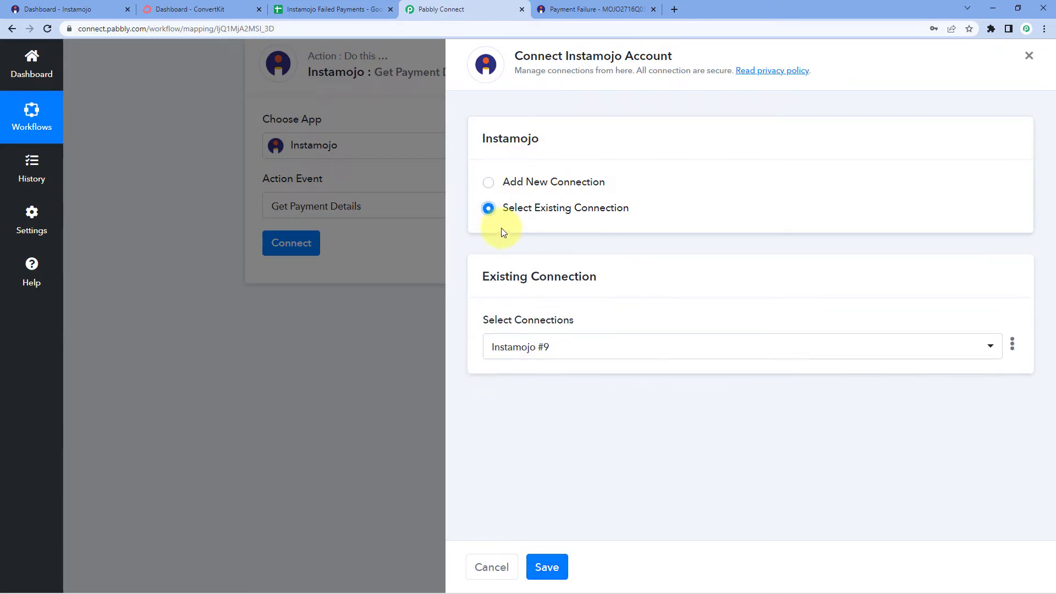
click(553, 566)
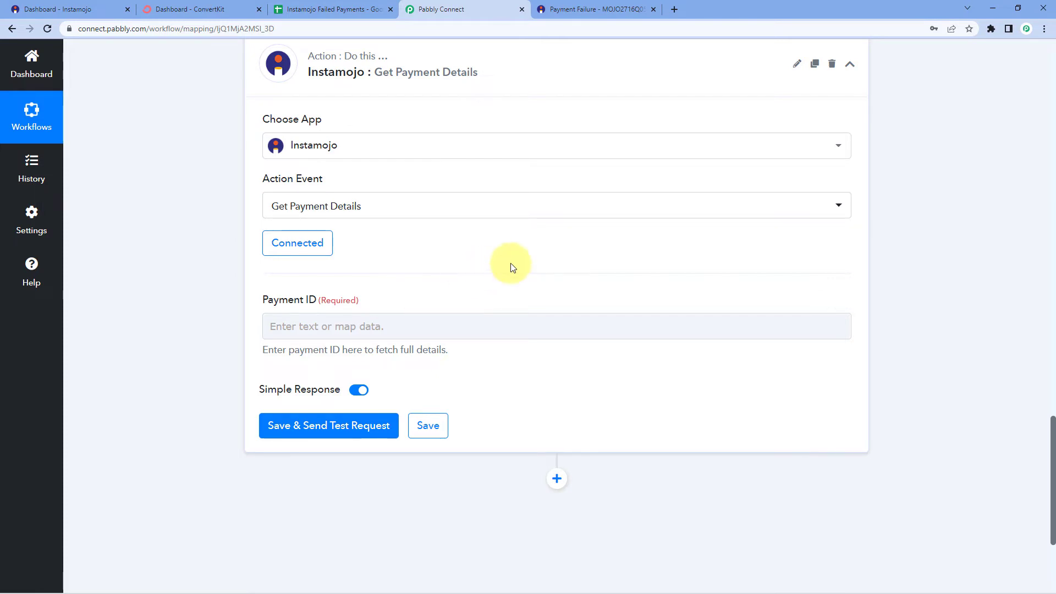
scroll(531, 290, up, 10)
scroll(531, 290, up, 5)
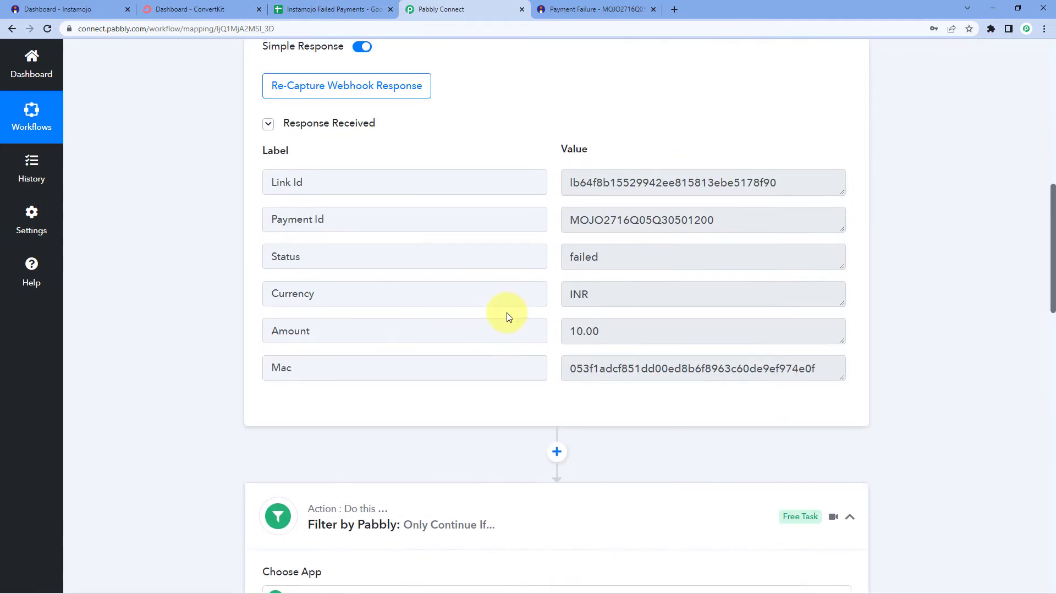
click(528, 220)
double_click(677, 220)
drag(734, 221, 556, 222)
scroll(542, 242, down, 20)
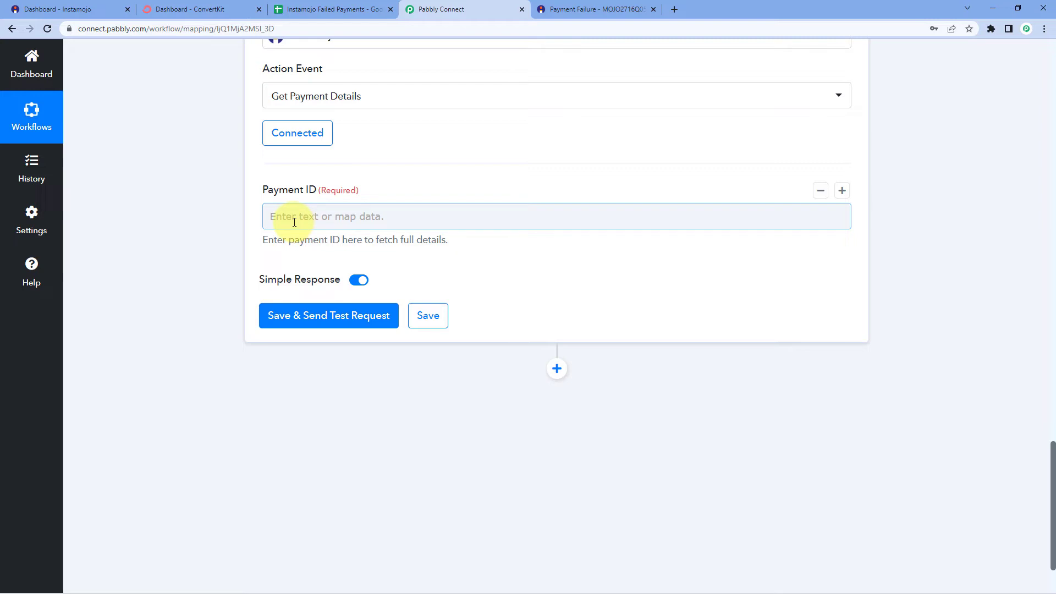
click(293, 218)
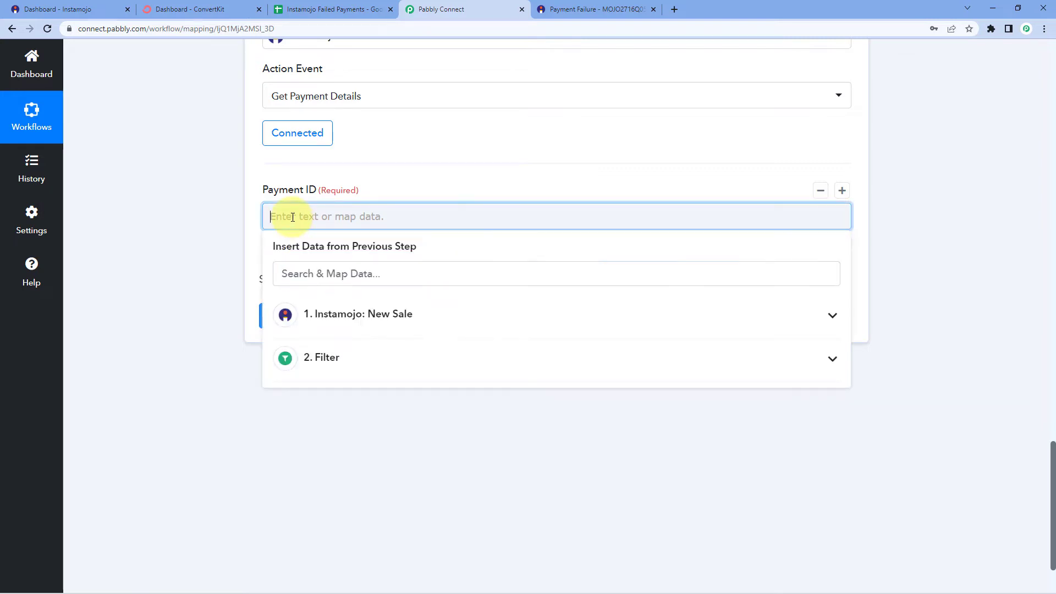
click(432, 321)
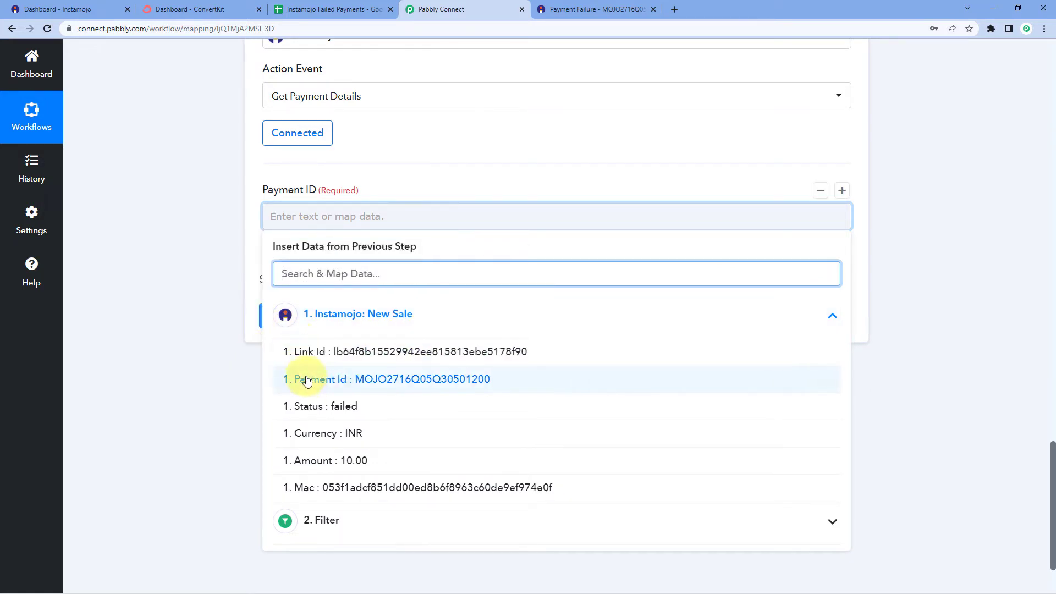
click(389, 383)
click(172, 278)
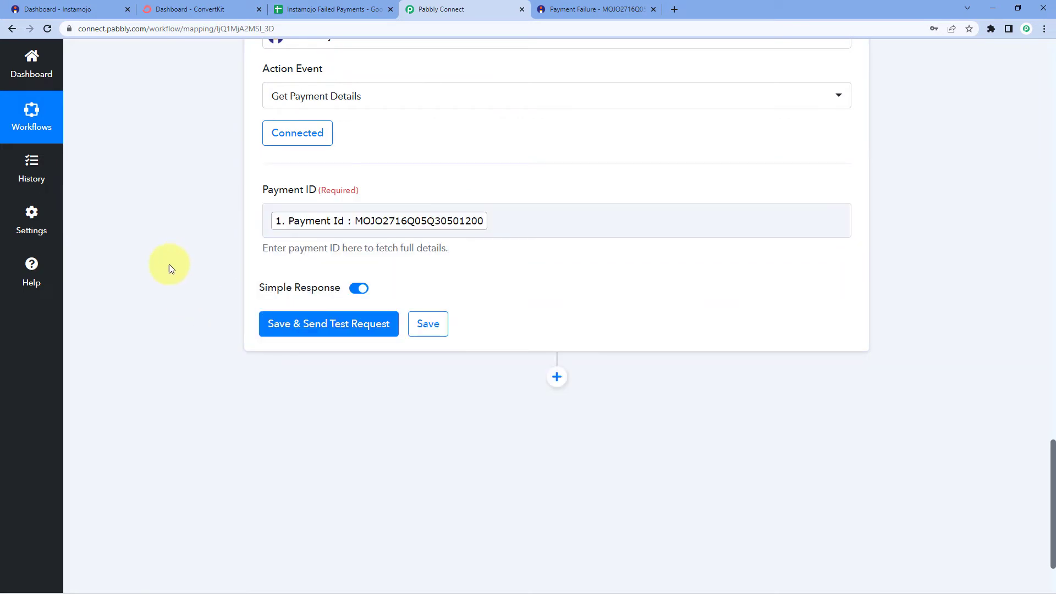
click(313, 329)
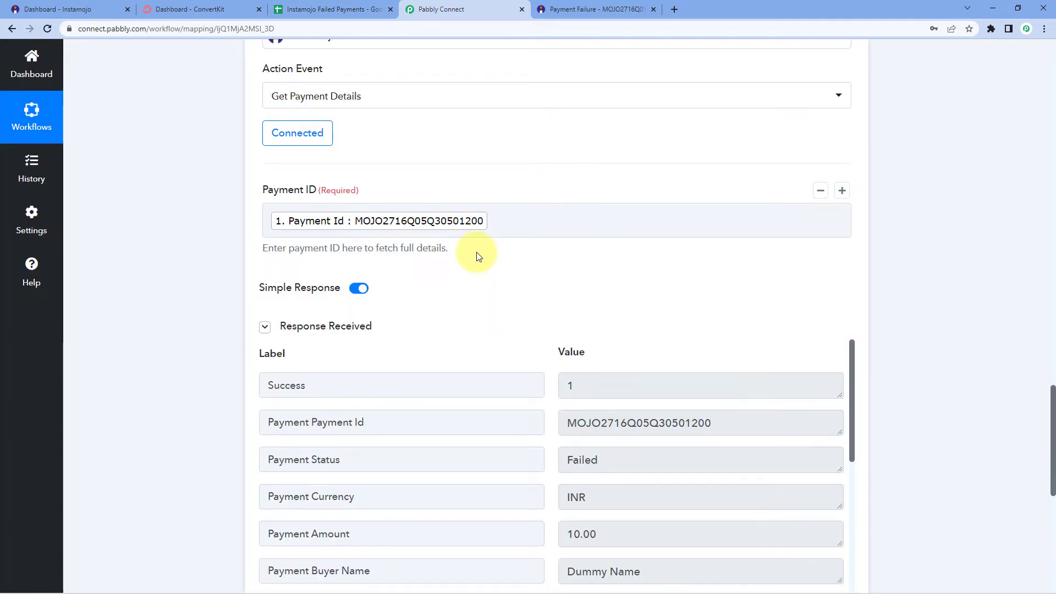
scroll(264, 243, down, 2)
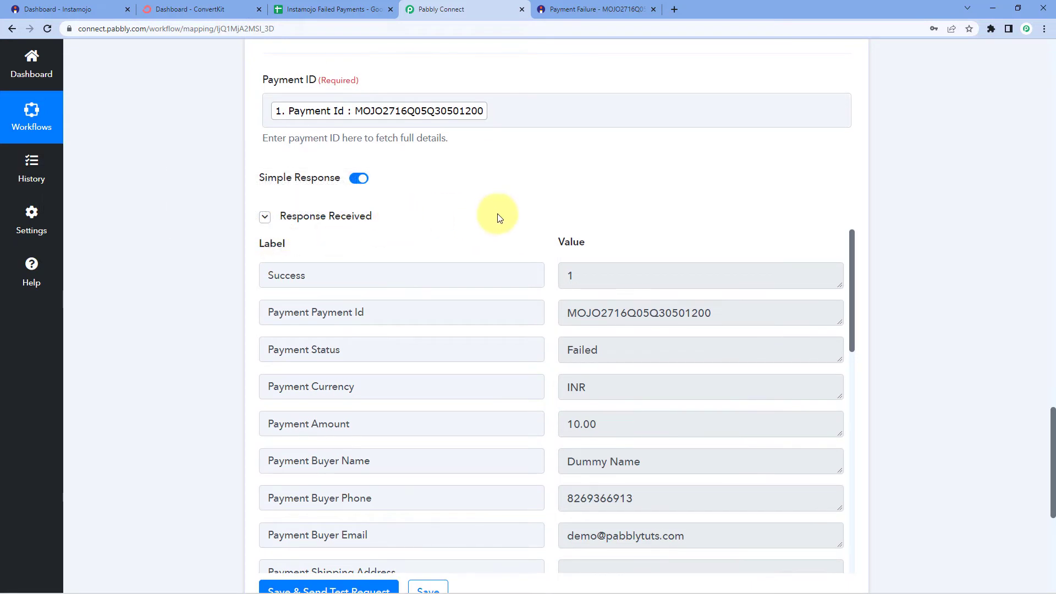
scroll(495, 218, down, 1)
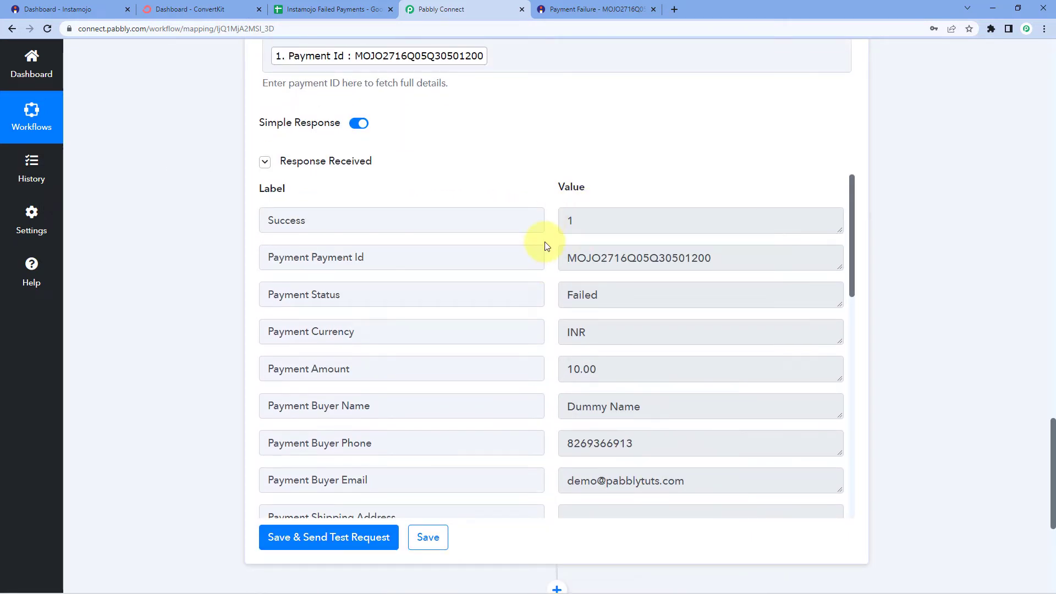
drag(731, 258, 542, 256)
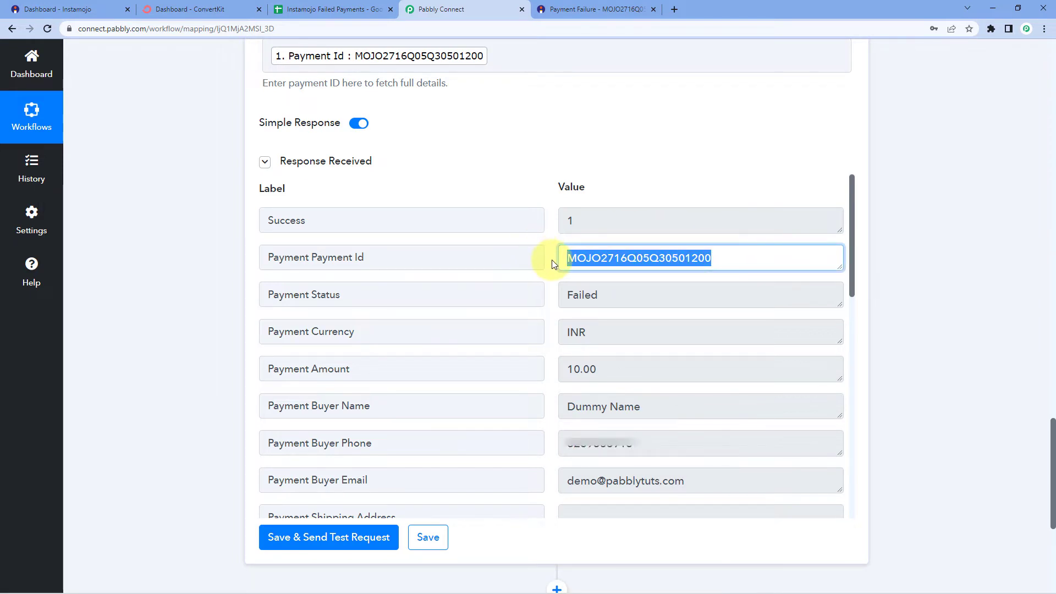
scroll(553, 260, down, 2)
drag(625, 185, 538, 184)
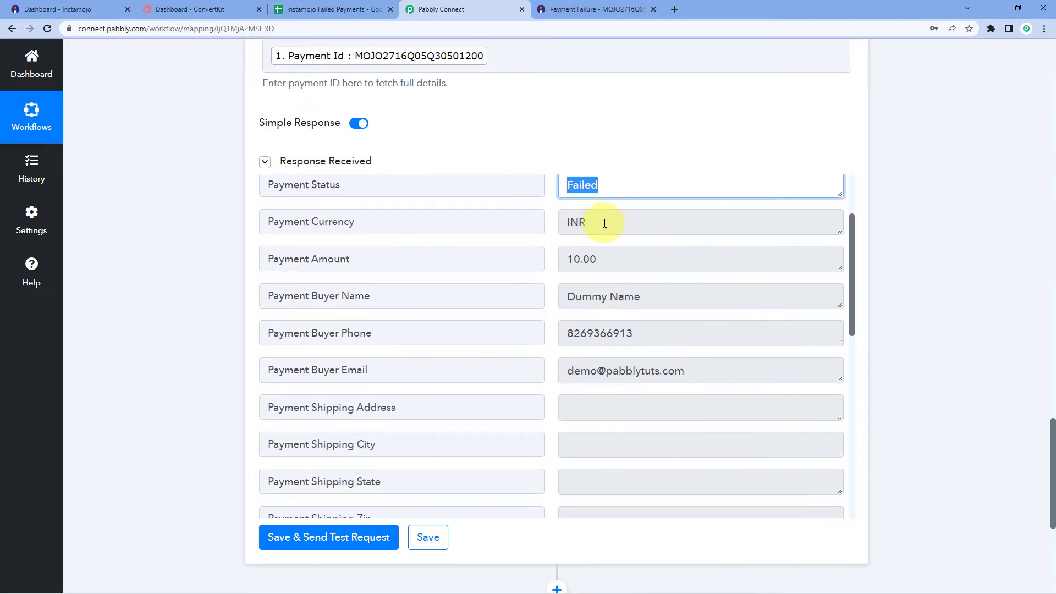
drag(605, 223, 538, 224)
drag(617, 259, 564, 259)
drag(656, 294, 554, 299)
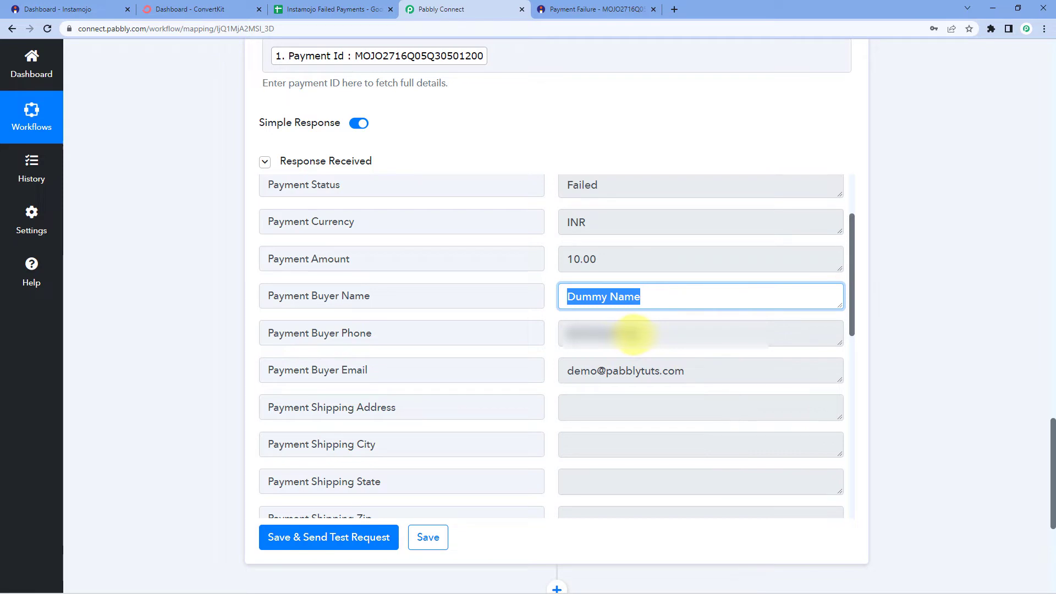
click(633, 333)
drag(703, 371, 549, 369)
click(552, 330)
scroll(547, 319, down, 5)
scroll(547, 320, down, 4)
scroll(547, 320, up, 1)
scroll(522, 352, down, 1)
drag(691, 417, 549, 420)
click(546, 385)
scroll(545, 385, up, 10)
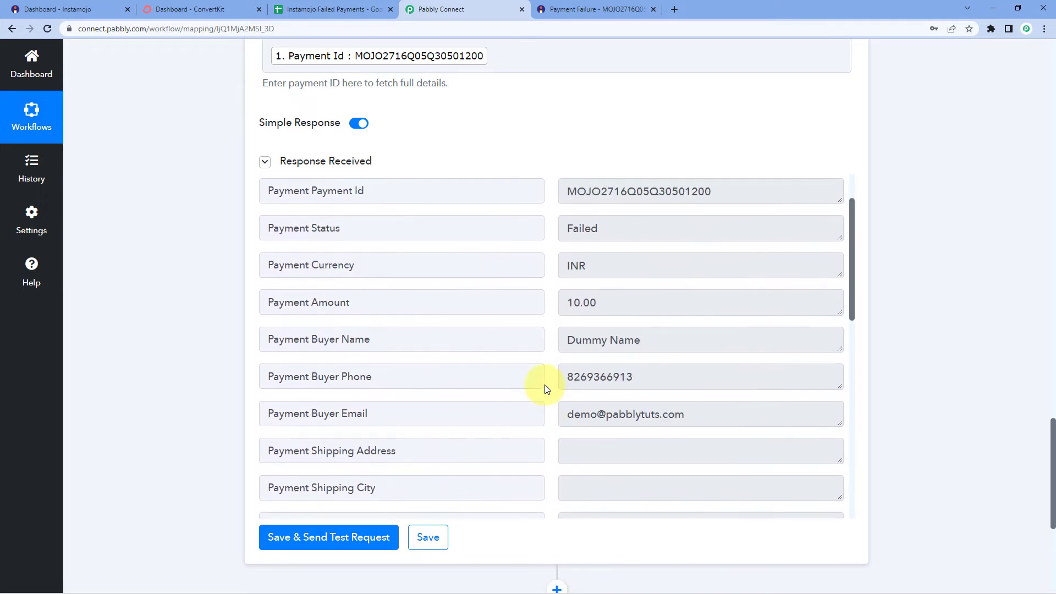
scroll(546, 389, up, 2)
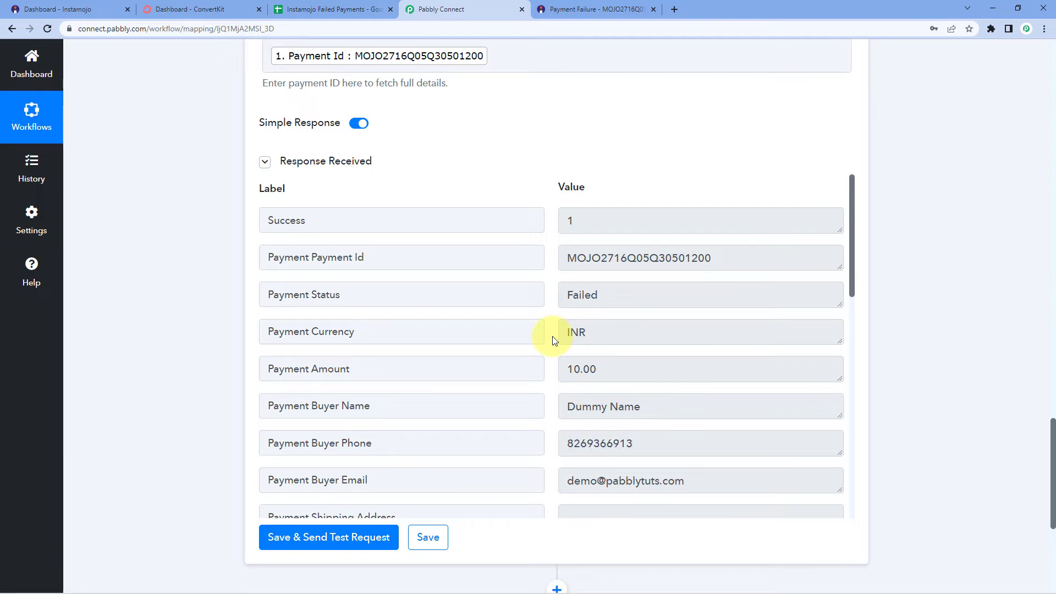
scroll(553, 336, up, 6)
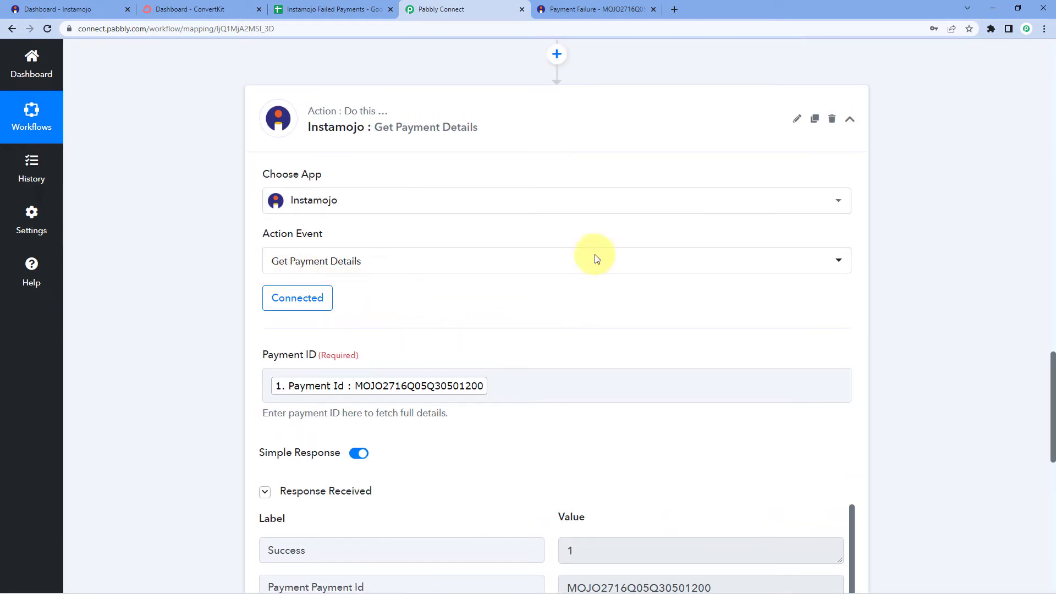
Collapse the Instamojo step and add a new action step using ConvertKit
click(541, 128)
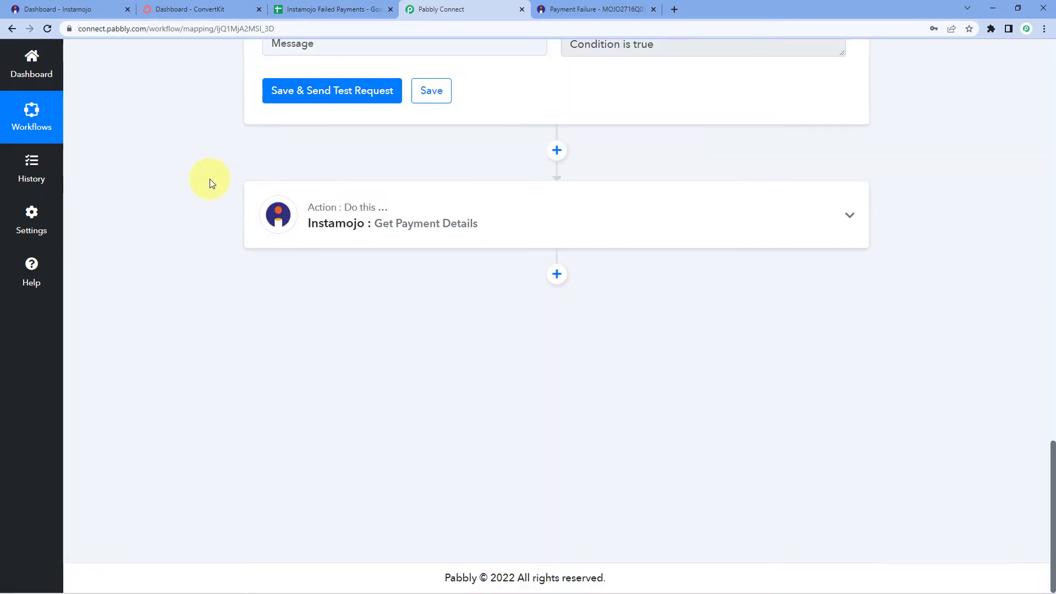
click(558, 274)
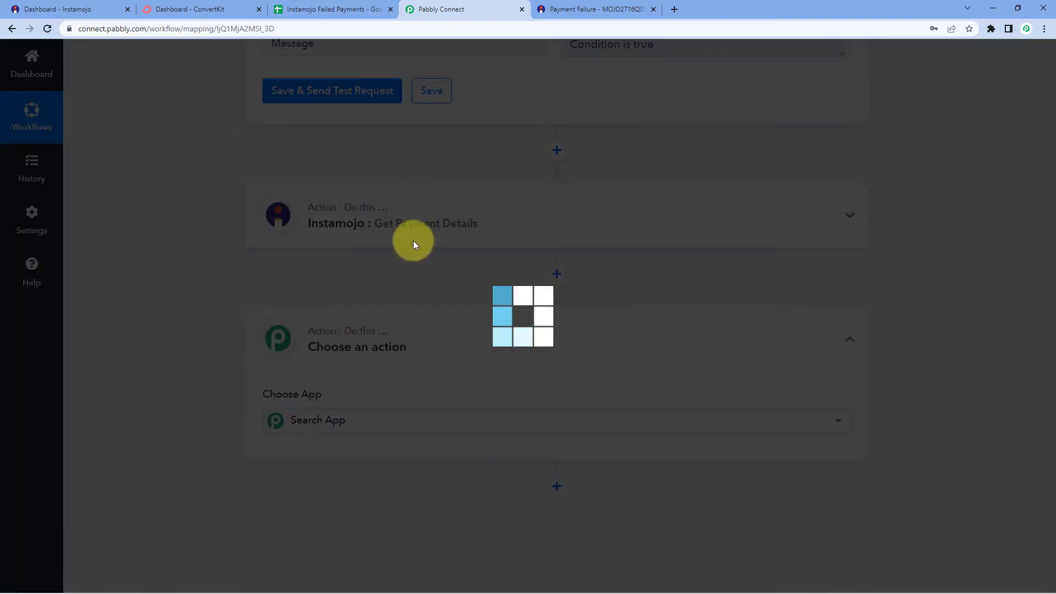
scroll(457, 263, down, 1)
scroll(471, 200, down, 3)
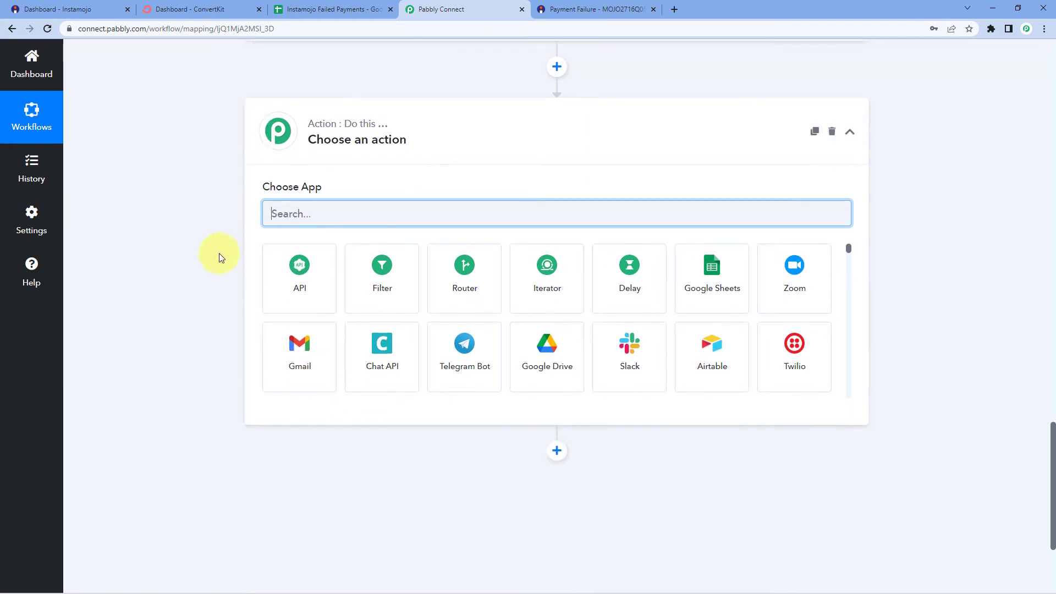
text(Convert)
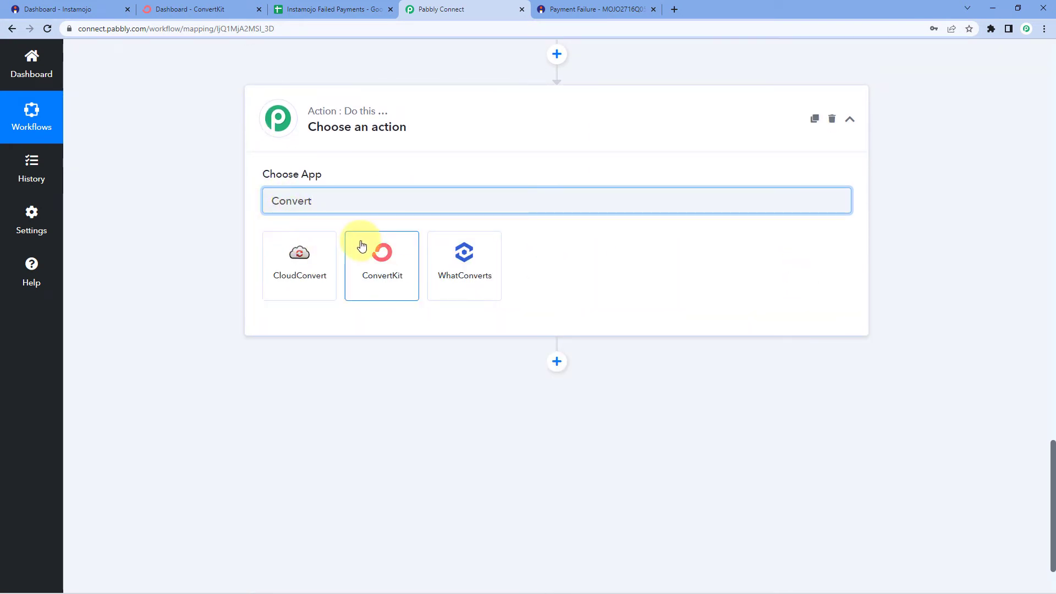
click(361, 244)
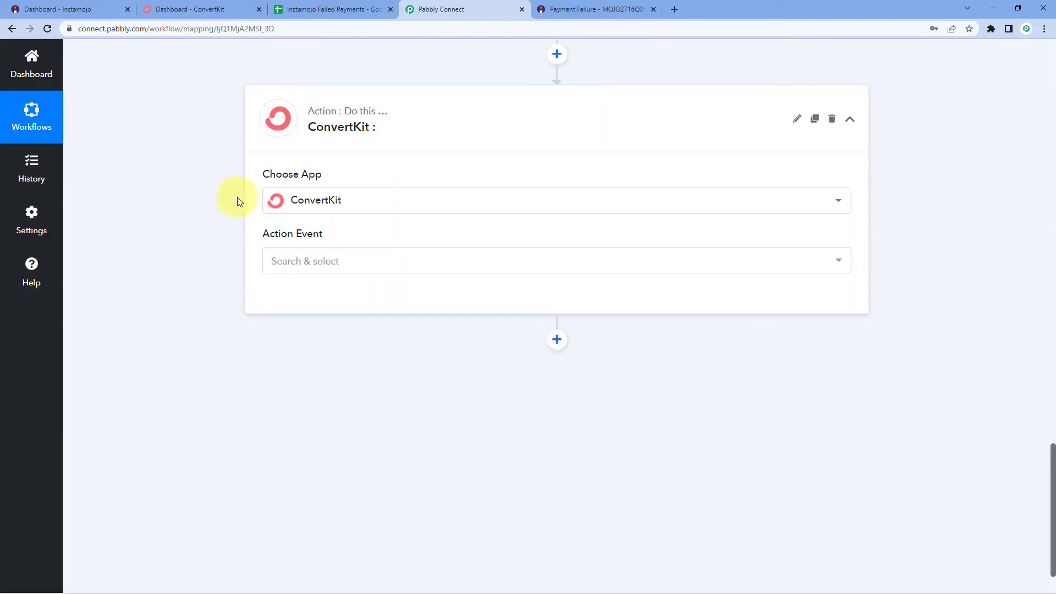
Set the ConvertKit action event to Add Subscriber to a Form
click(353, 263)
scroll(214, 270, down, 2)
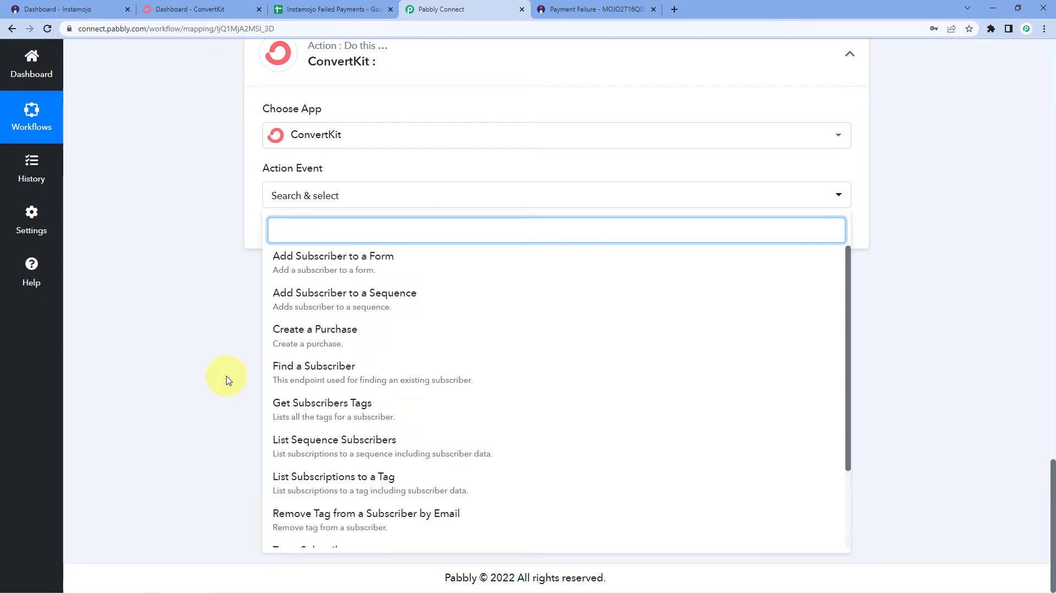
click(353, 268)
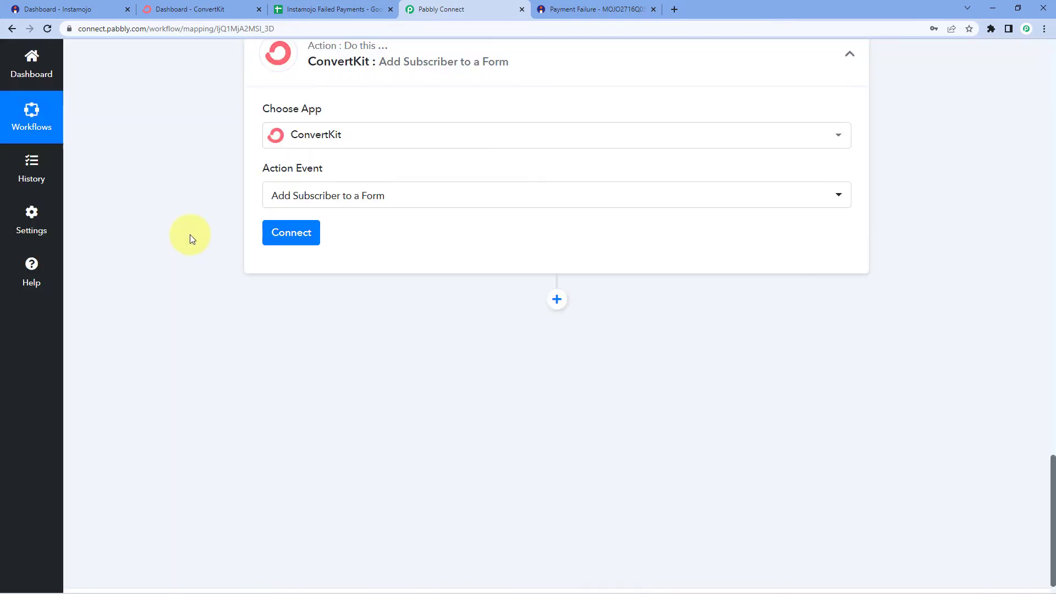
scroll(192, 239, up, 1)
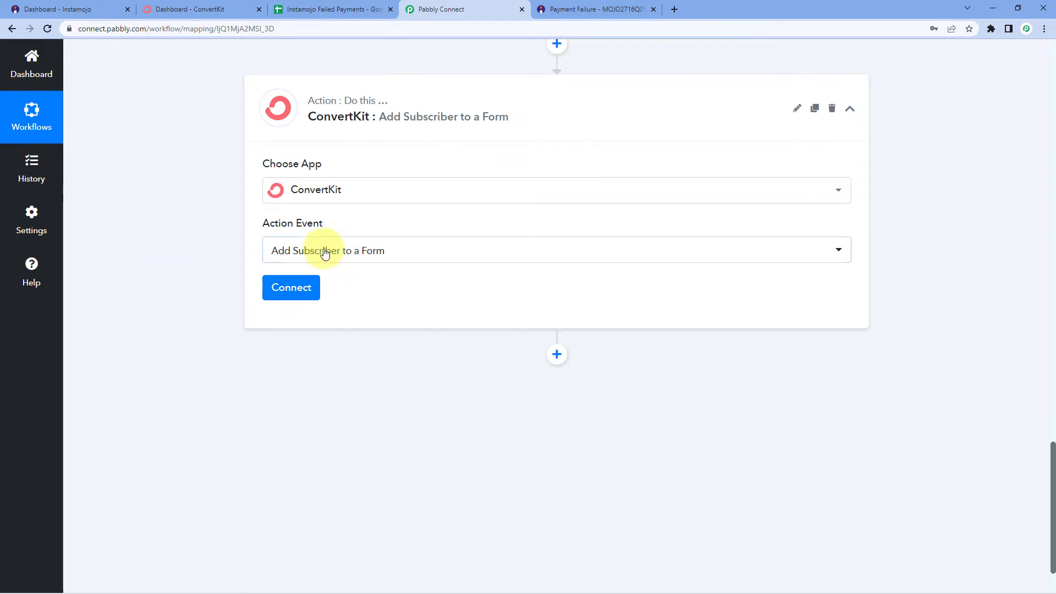
Start a new ConvertKit #23 connection, then go to the ConvertKit dashboard
click(305, 291)
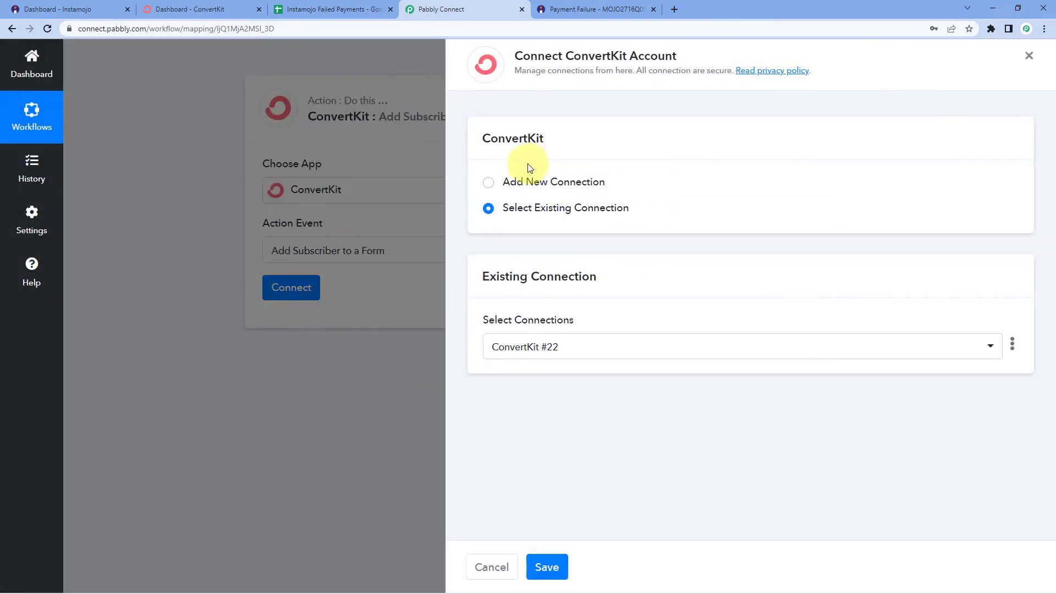
click(488, 183)
scroll(639, 187, down, 1)
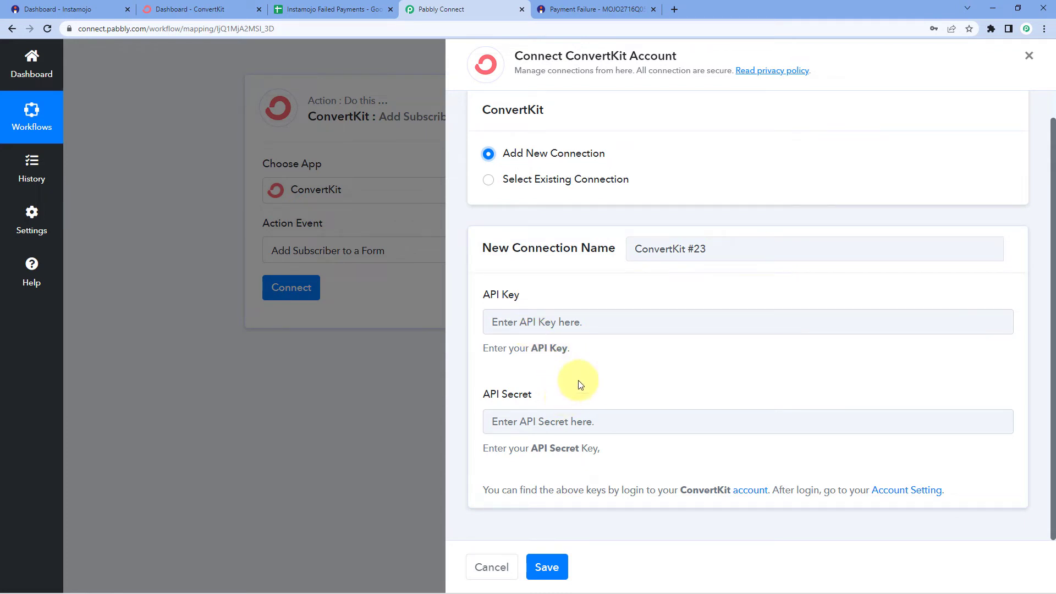
click(200, 6)
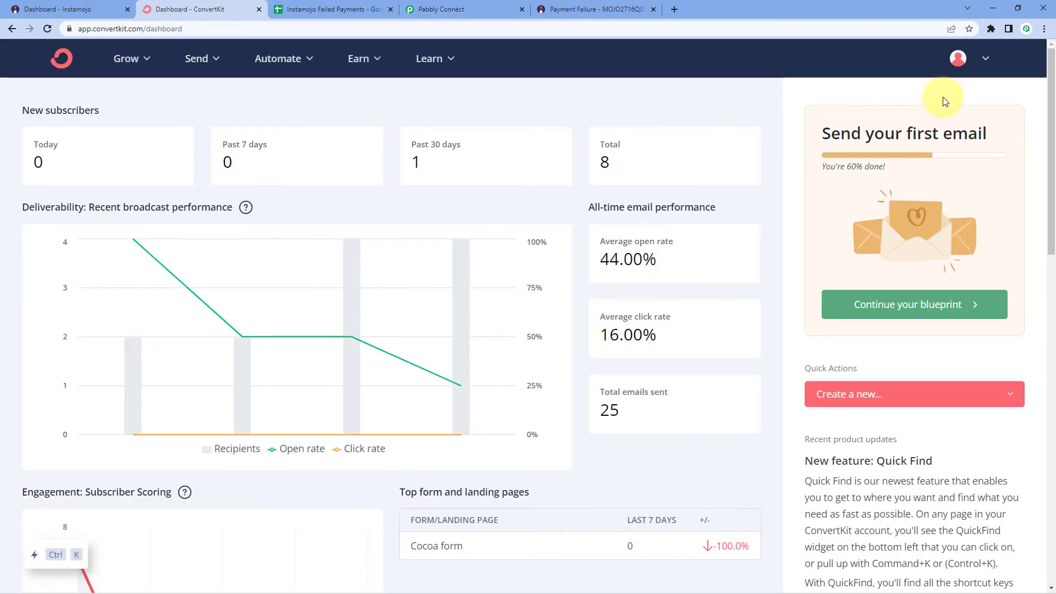
Copy the API Key from ConvertKit's Advanced settings and paste it into Pabbly's API Key field
click(985, 58)
click(840, 98)
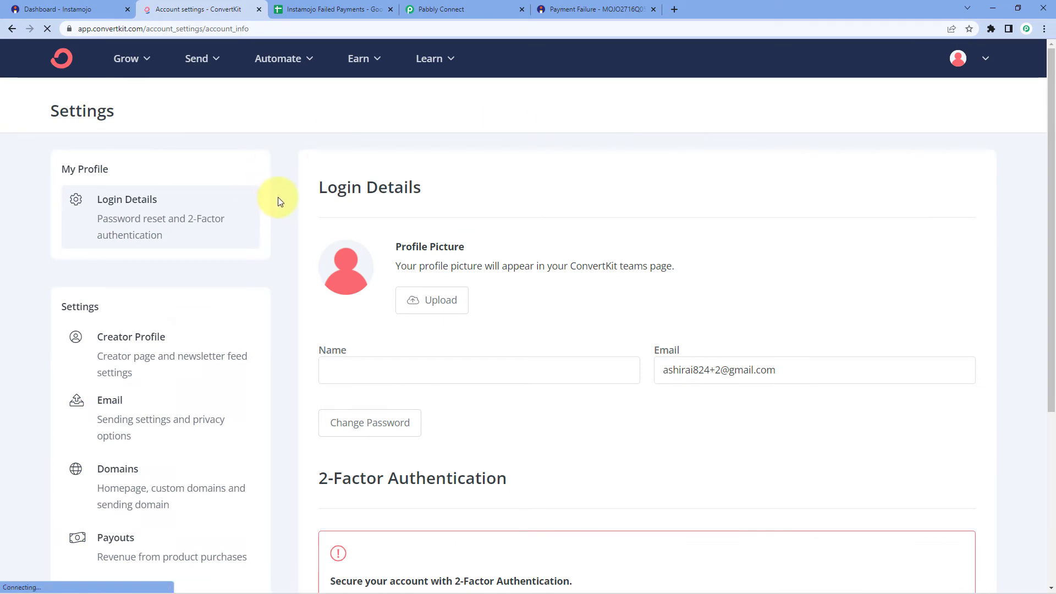
scroll(40, 236, down, 5)
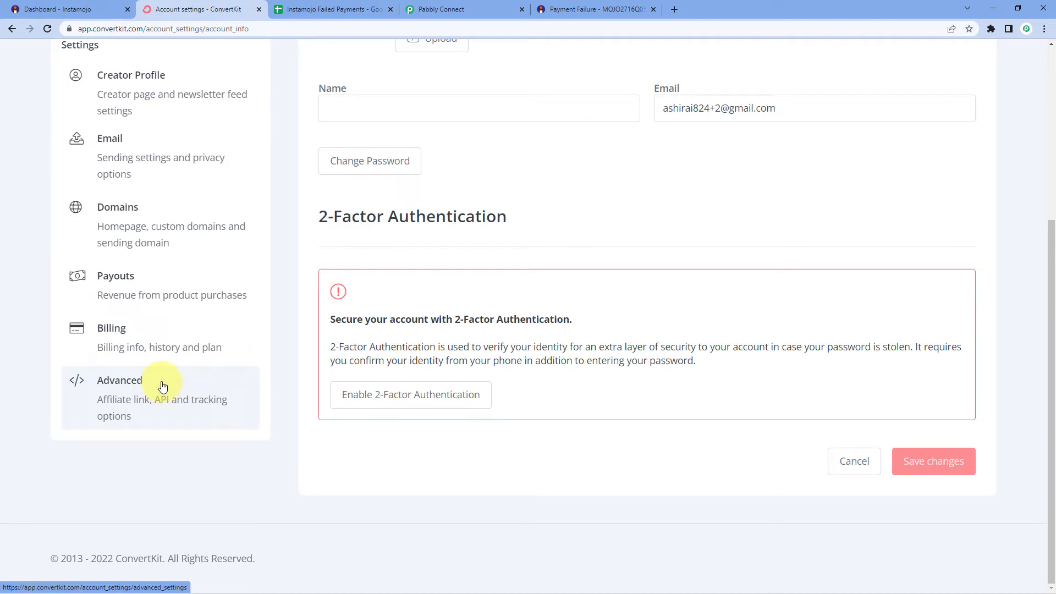
click(163, 386)
scroll(234, 382, down, 1)
scroll(278, 314, down, 1)
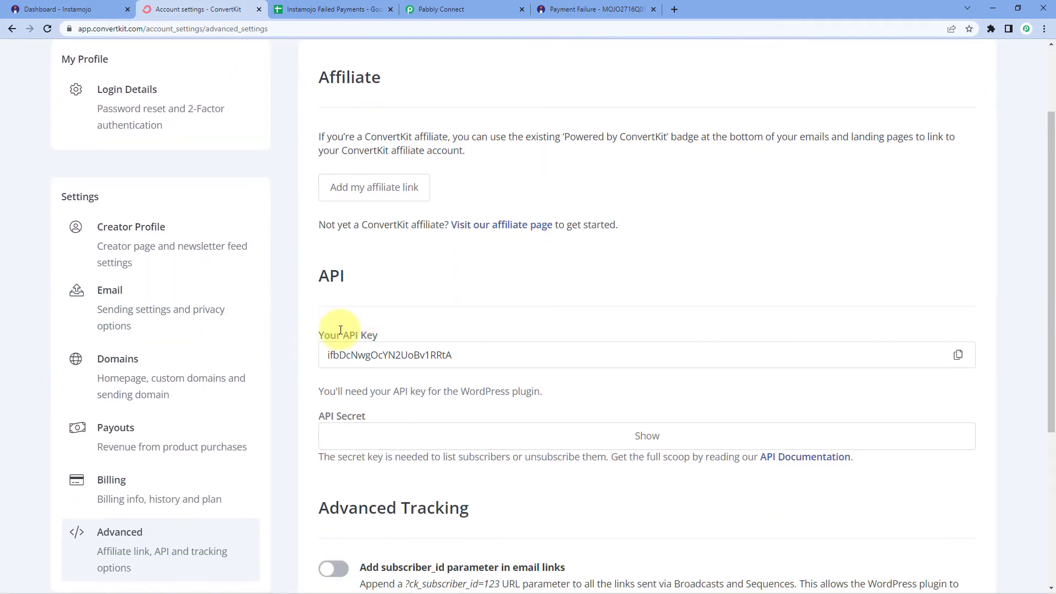
scroll(325, 286, down, 1)
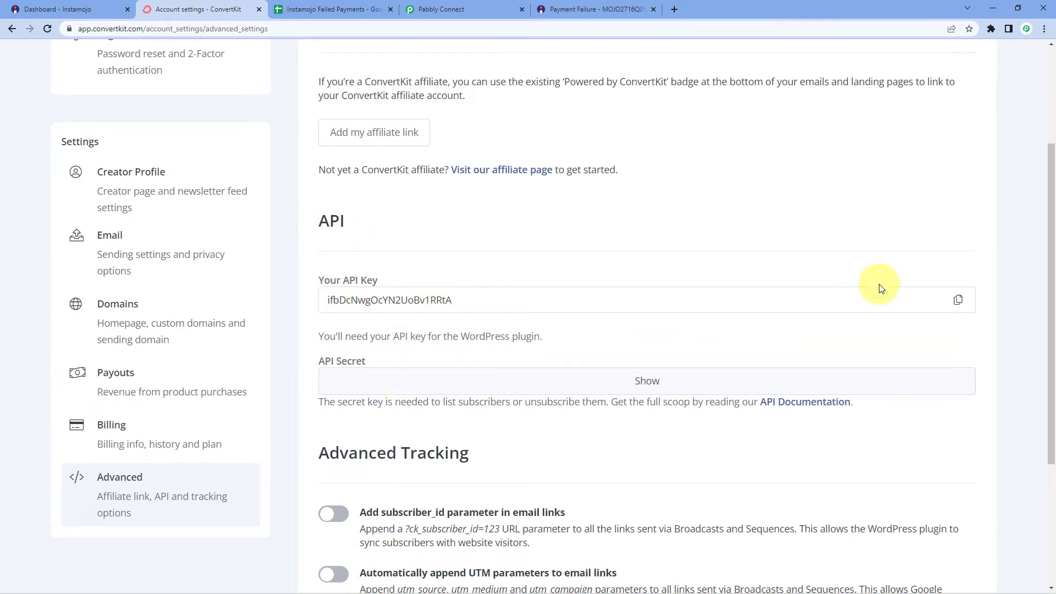
click(957, 298)
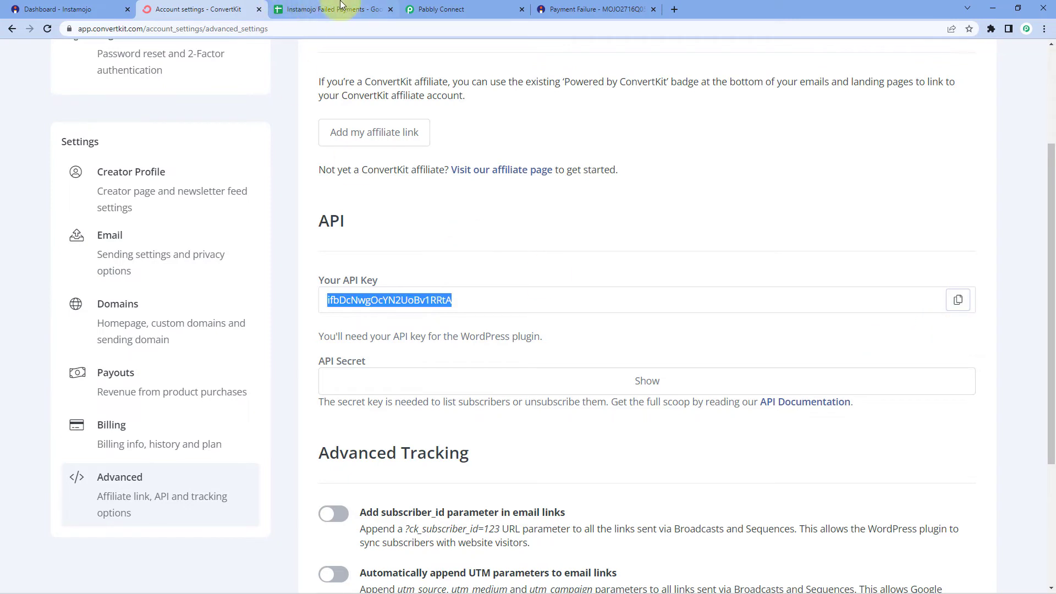
click(498, 10)
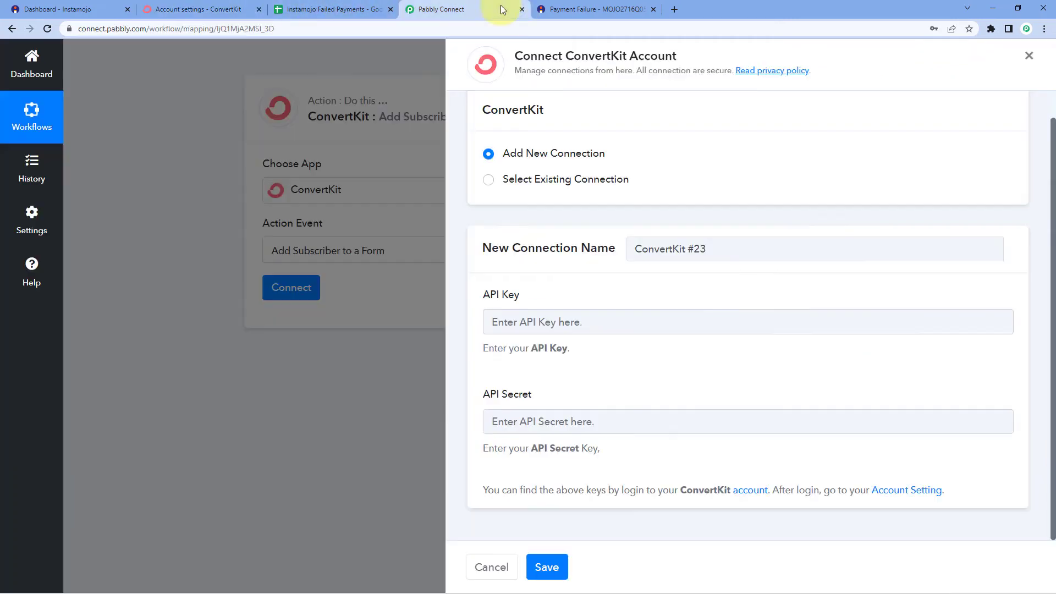
right_click(534, 329)
click(588, 404)
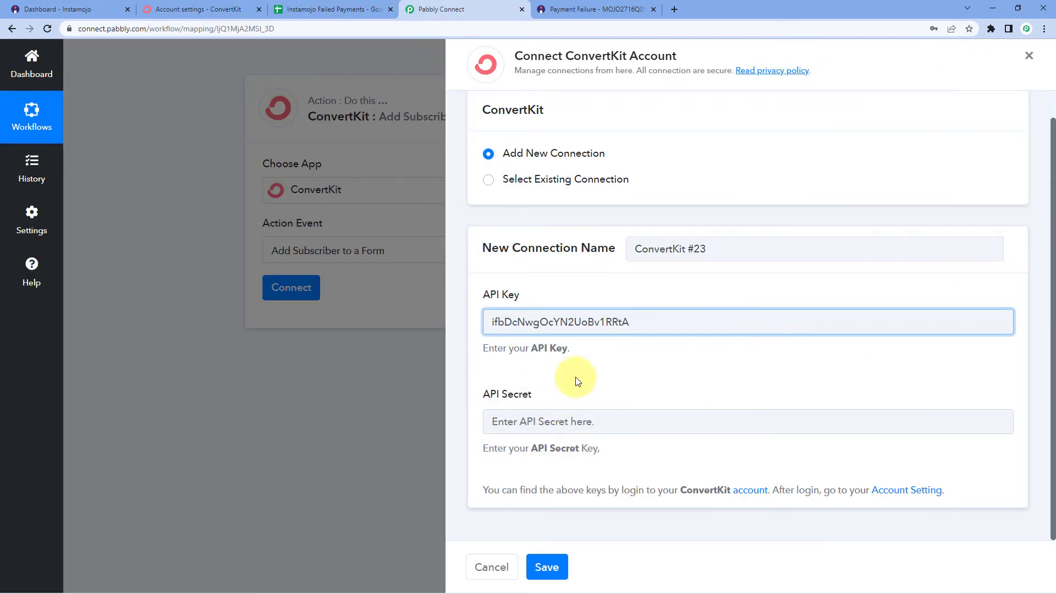
Reveal and copy the ConvertKit API Secret, paste it into Pabbly, and save the connection
click(192, 10)
click(632, 380)
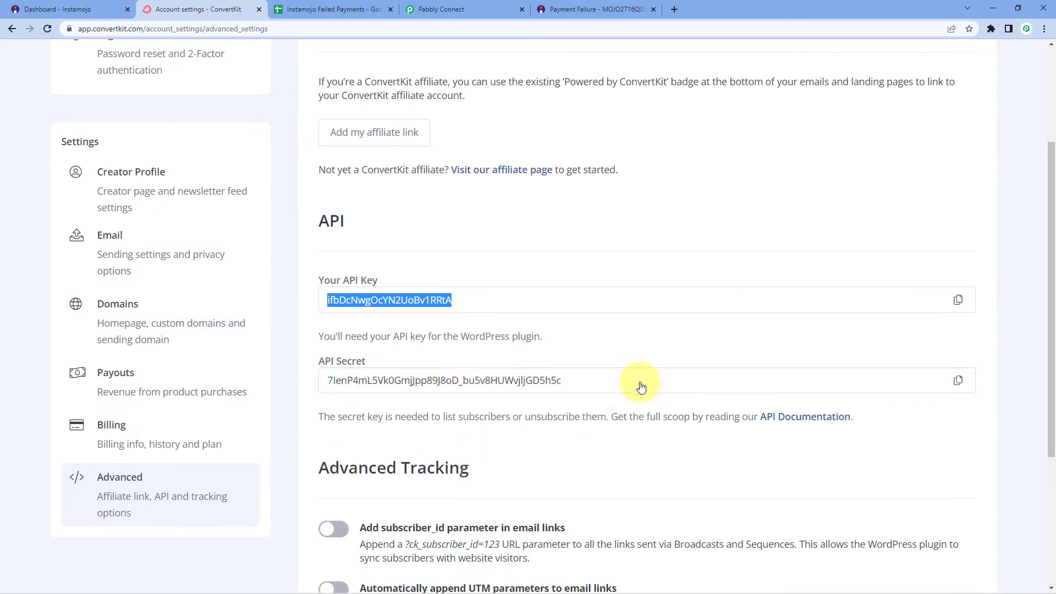
click(958, 380)
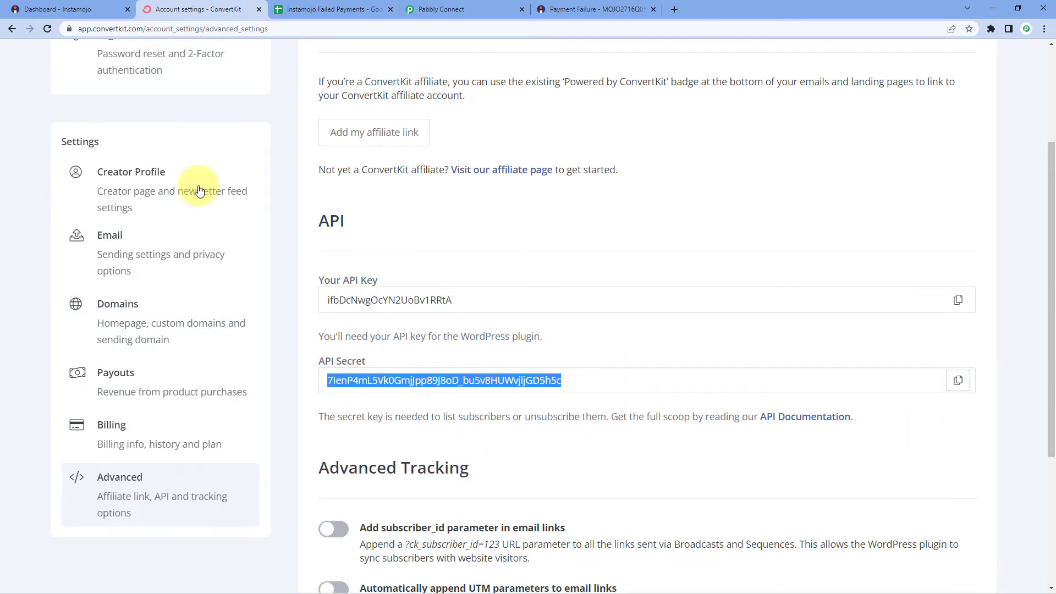
click(503, 10)
click(544, 423)
right_click(545, 423)
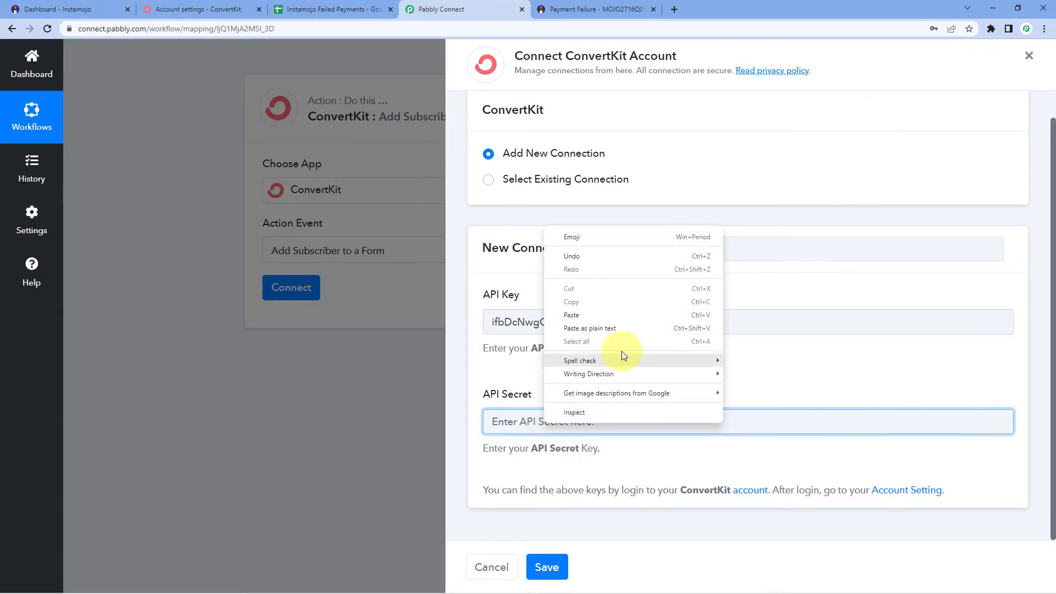
click(595, 315)
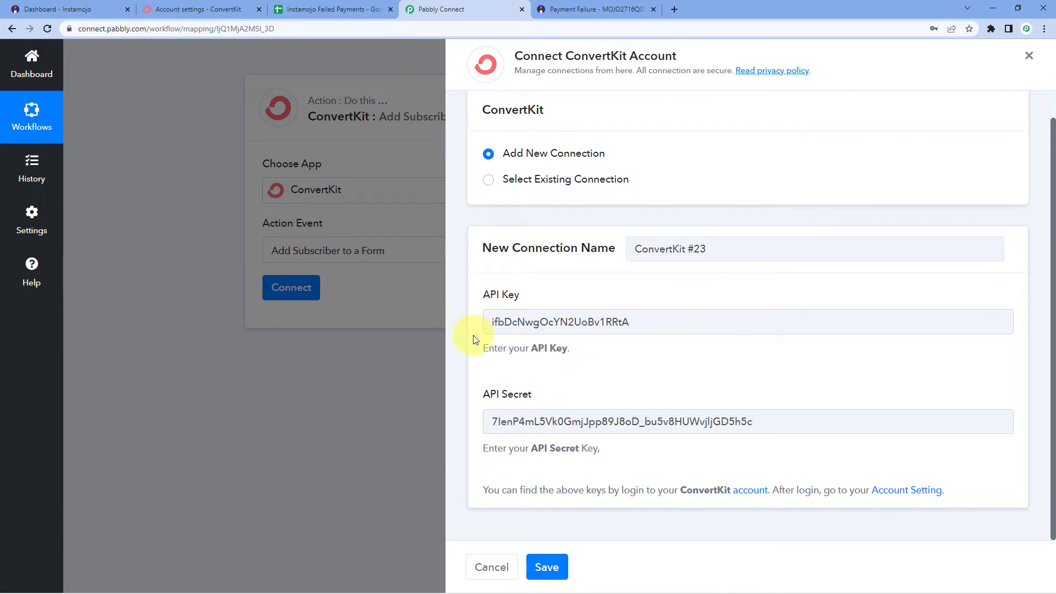
click(546, 568)
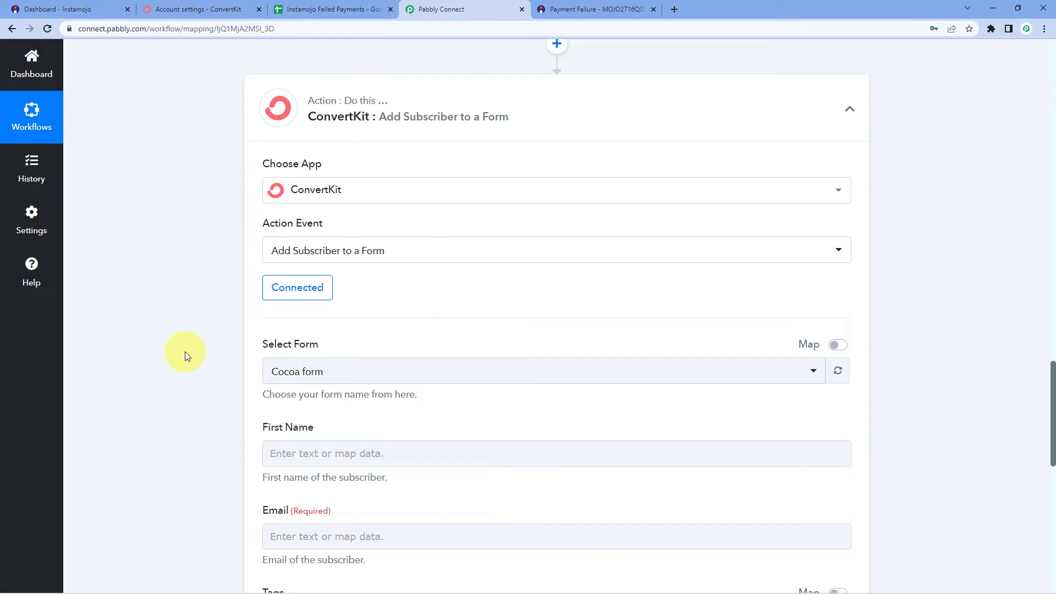
Choose 'Get Guide' as the ConvertKit form and move to the First Name field
scroll(184, 351, down, 2)
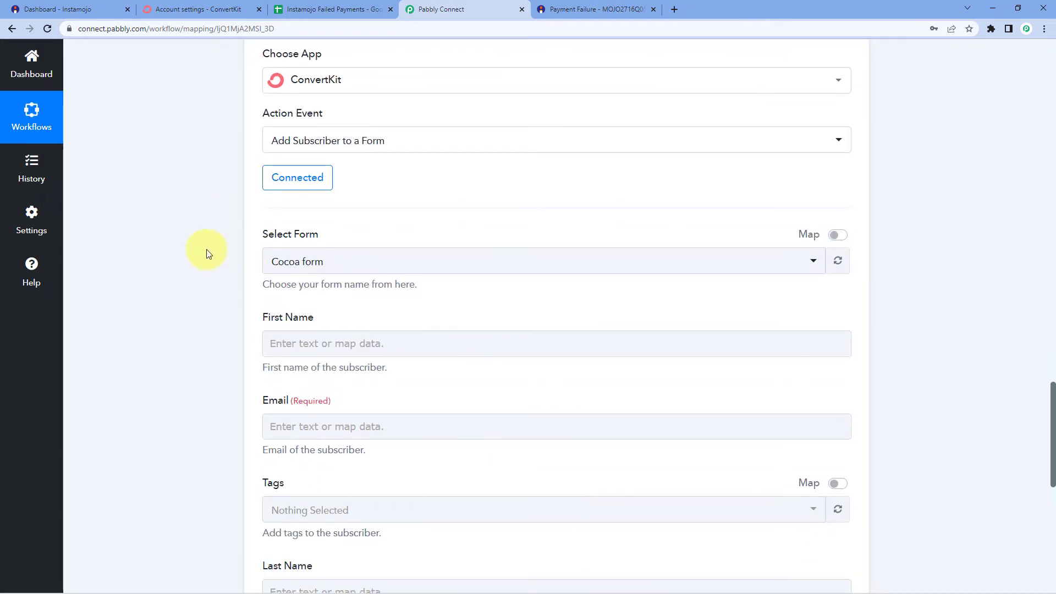
click(383, 273)
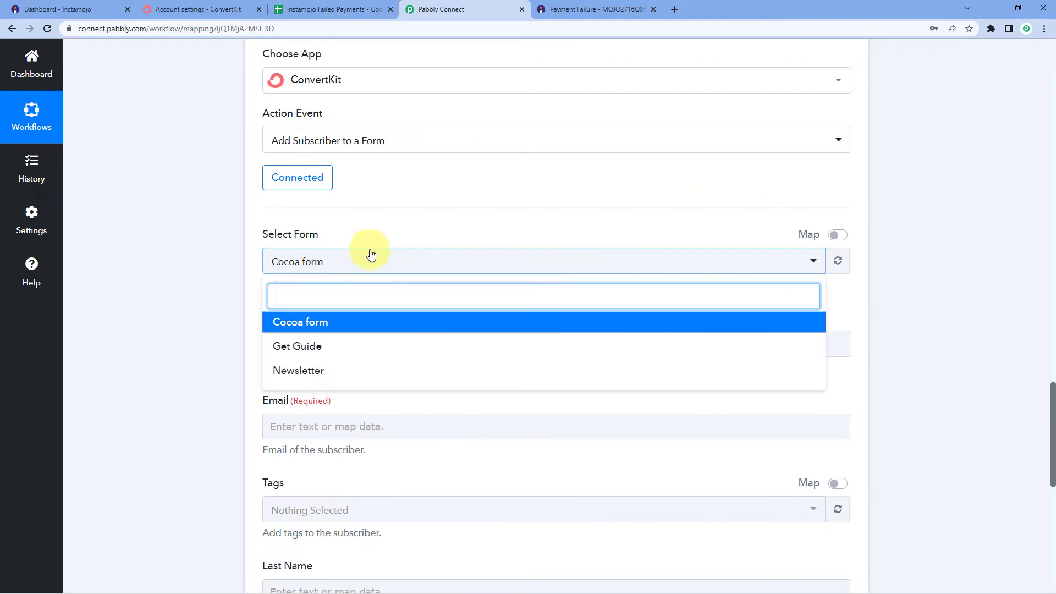
click(319, 353)
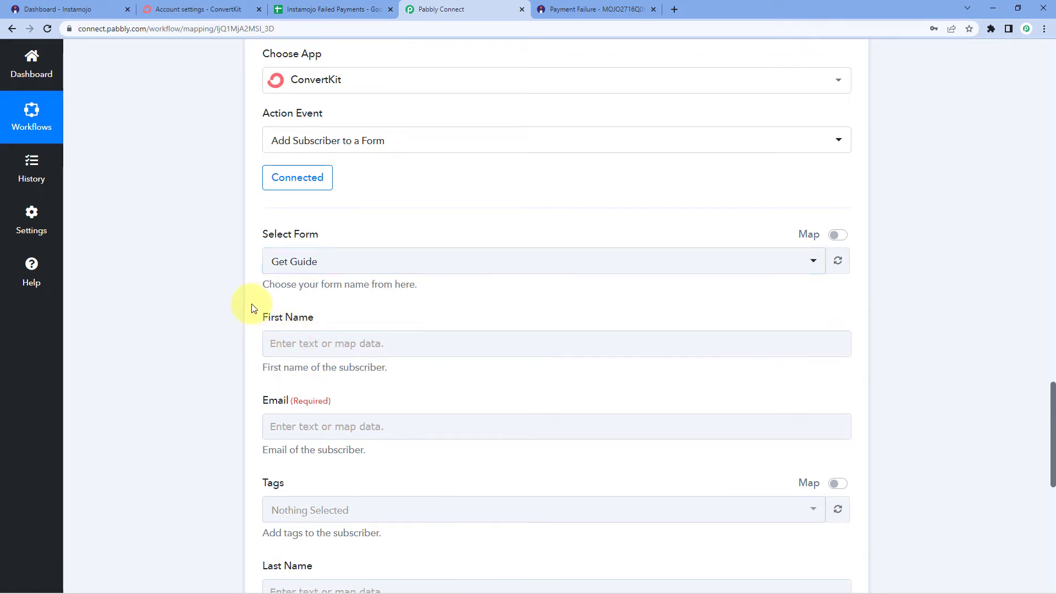
scroll(251, 306, down, 2)
click(306, 234)
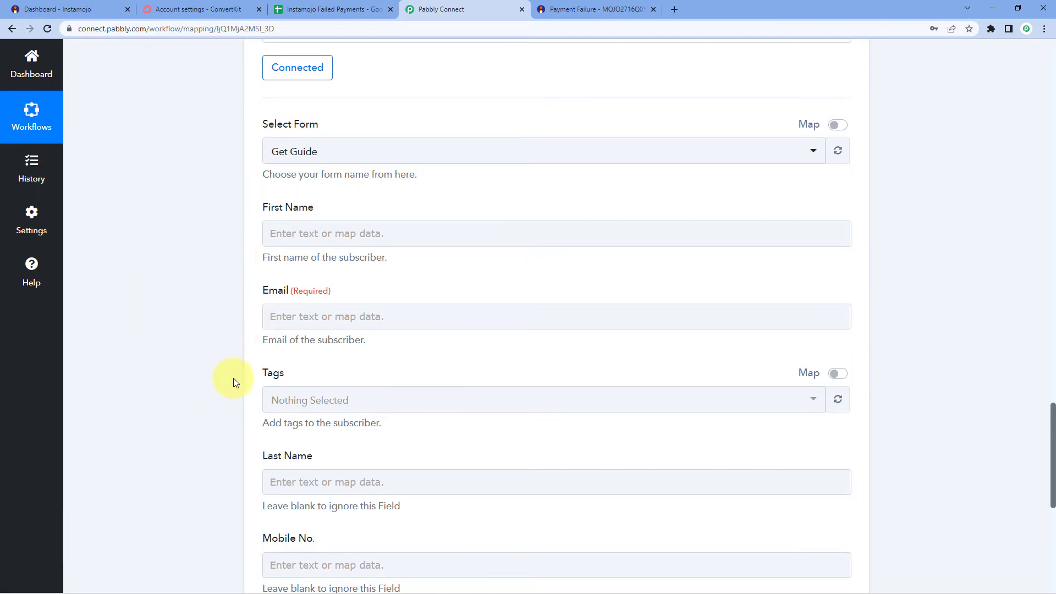
Expand Instamojo: Get Payment Details and inspect the buyer name, phone and email values
scroll(234, 393, up, 8)
scroll(236, 389, up, 3)
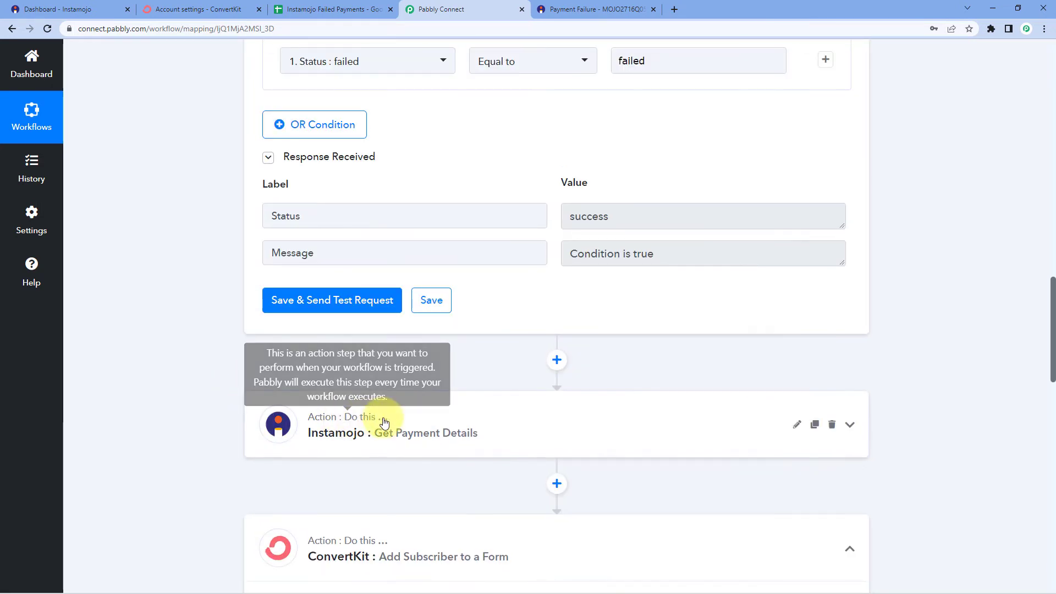
click(275, 424)
scroll(203, 401, down, 5)
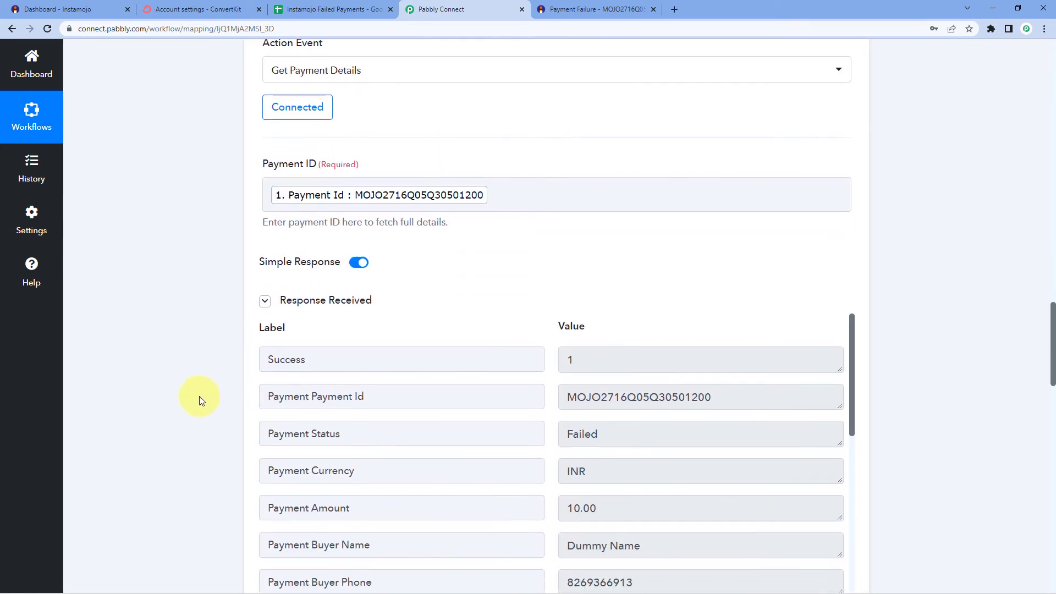
scroll(425, 292, down, 2)
click(629, 390)
key(ctrl+a)
scroll(185, 243, down, 3)
drag(651, 264, 542, 283)
drag(728, 294, 514, 292)
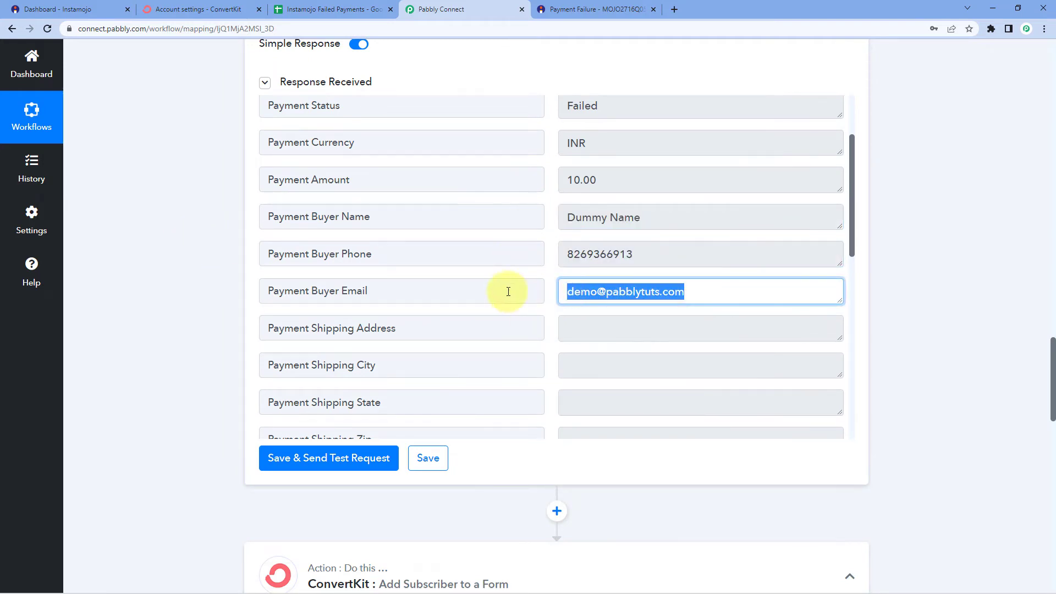
click(218, 294)
Recheck the buyer name 'Dummy Name' and insert a new action step after the Instamojo step
scroll(210, 300, down, 4)
scroll(211, 301, down, 8)
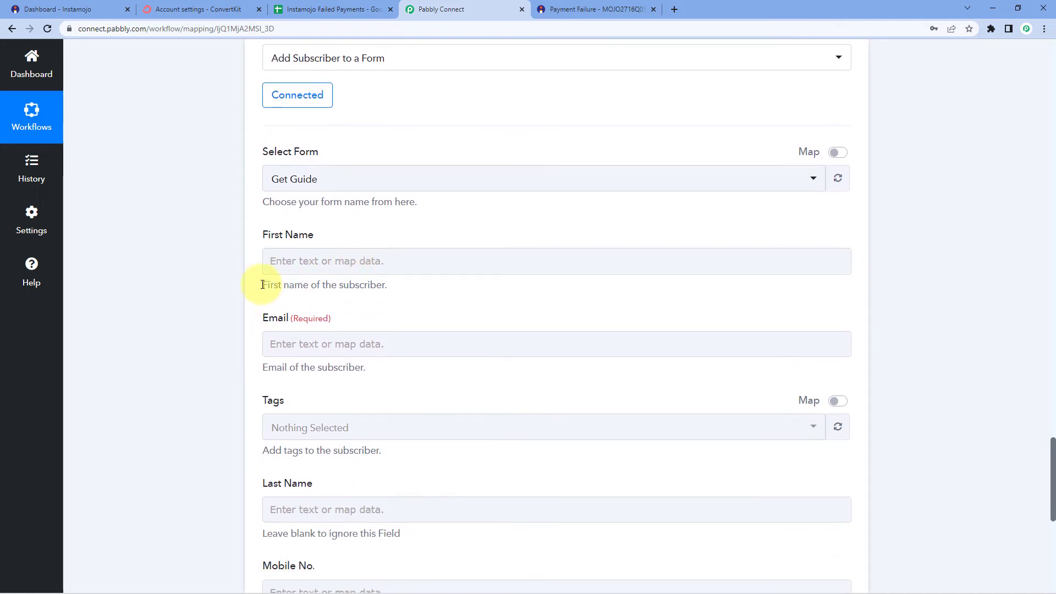
scroll(234, 288, down, 2)
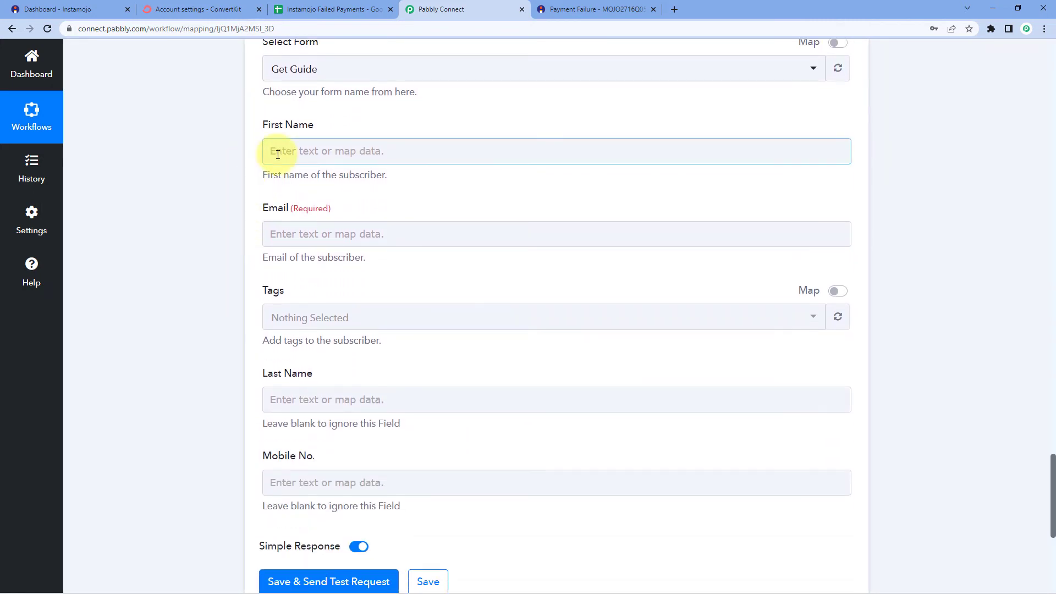
scroll(220, 330, up, 1)
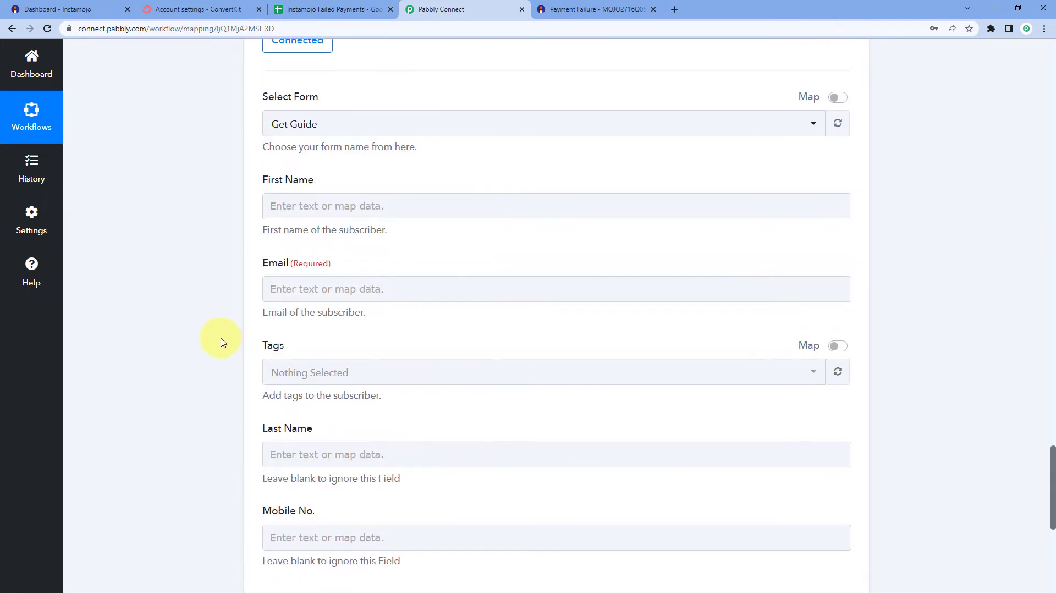
scroll(221, 281, up, 3)
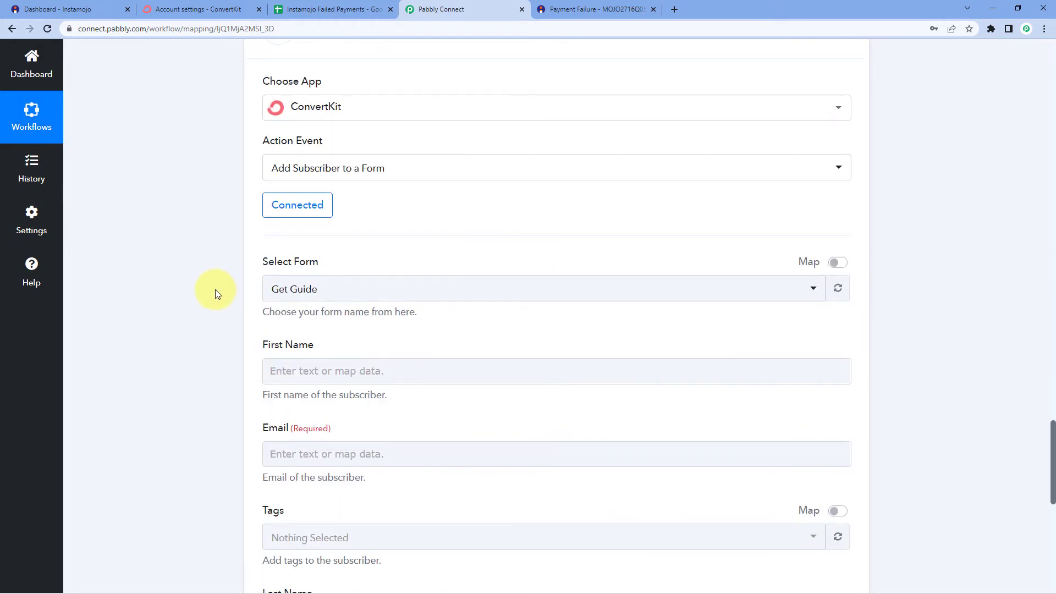
scroll(216, 289, up, 10)
triple_click(593, 216)
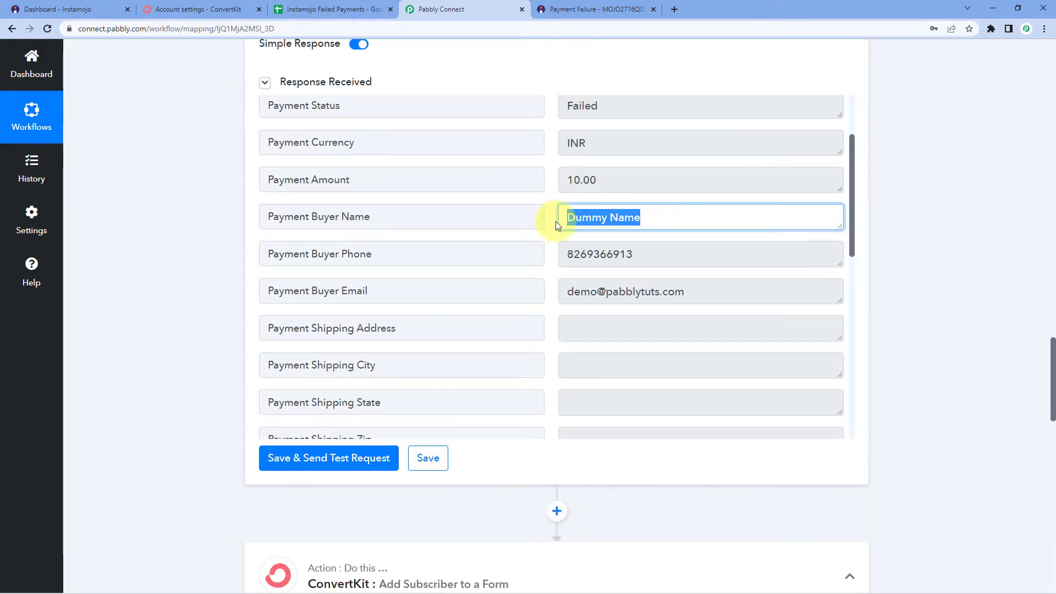
click(551, 221)
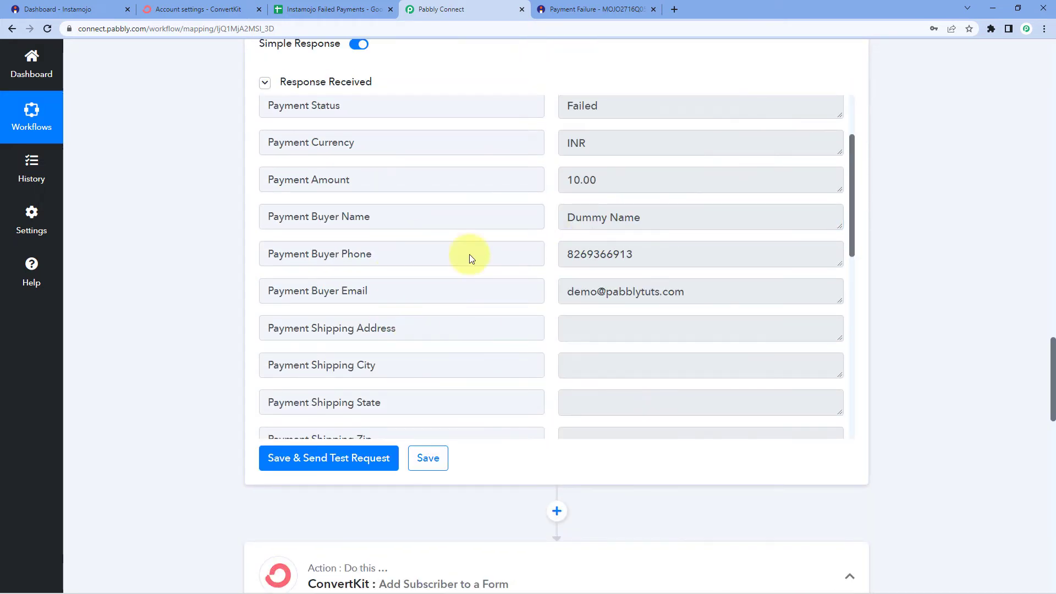
click(568, 217)
triple_click(658, 217)
click(665, 216)
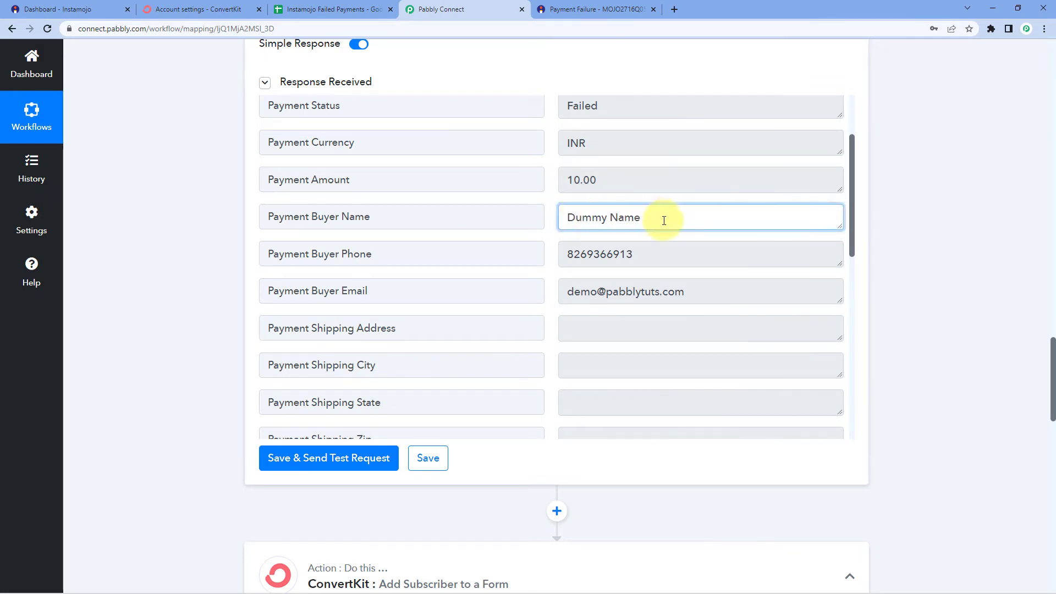
scroll(177, 251, down, 6)
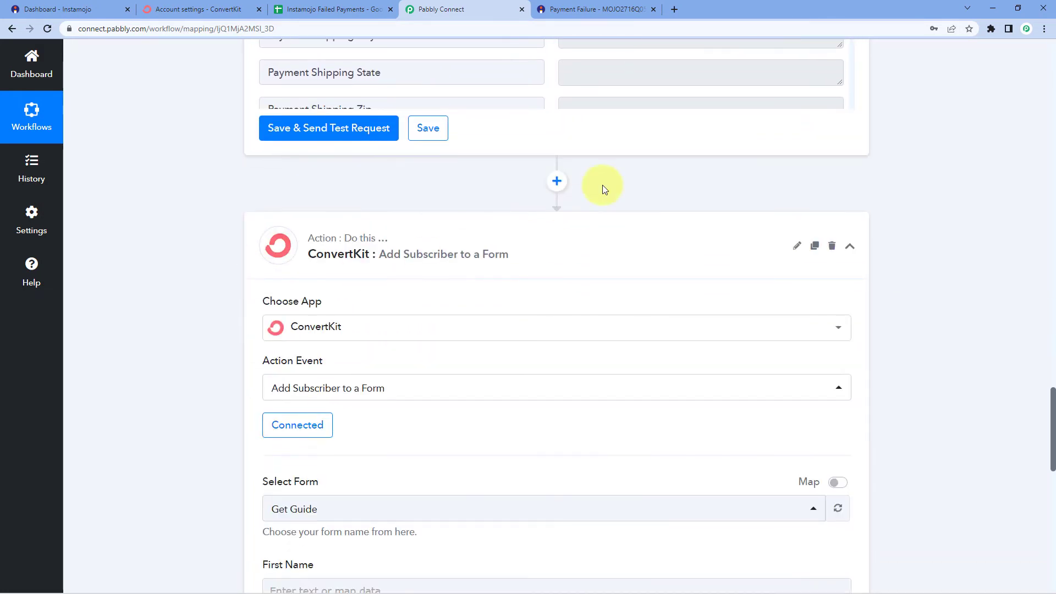
click(557, 182)
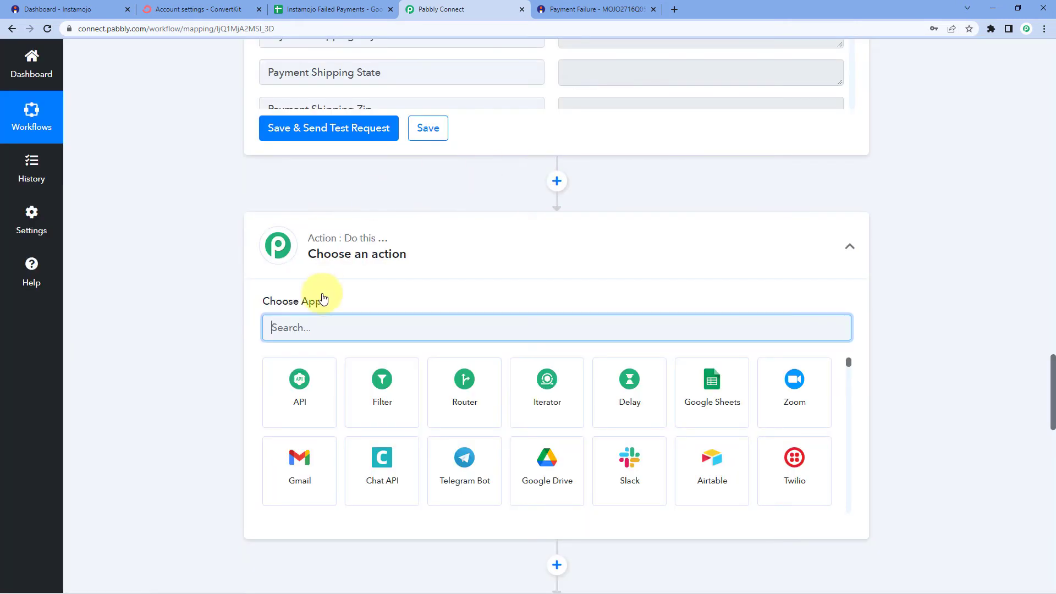
Choose Text Formatter as the new step's app after searching 'Text'
text(Text)
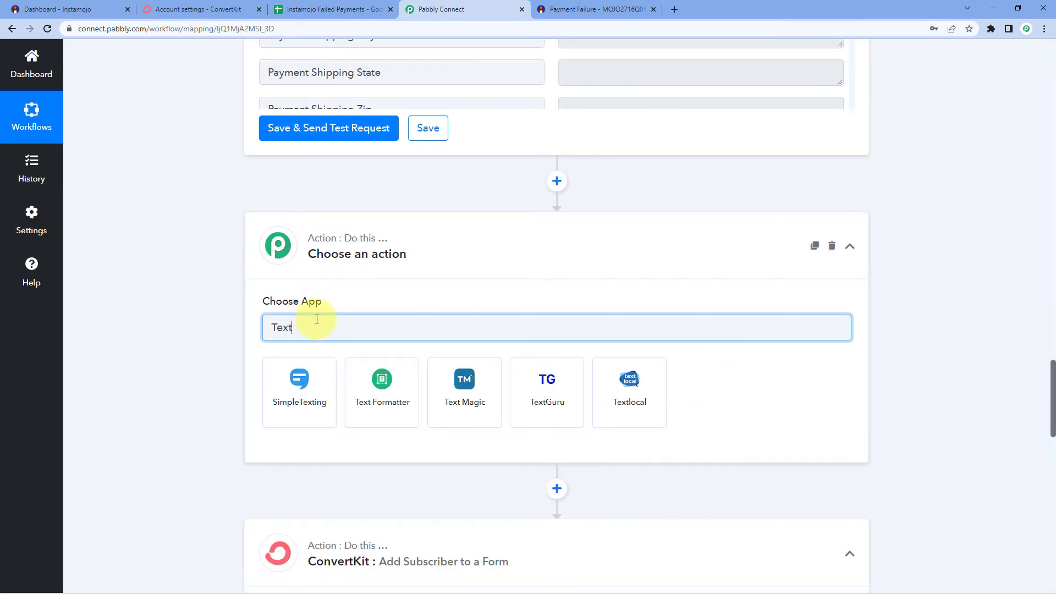
click(395, 378)
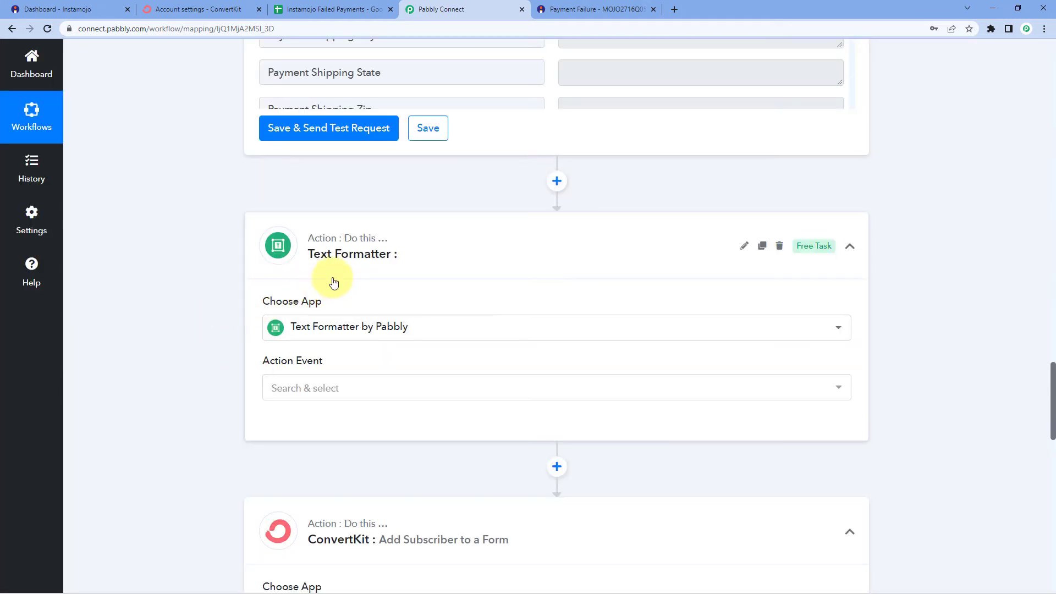
scroll(518, 243, up, 5)
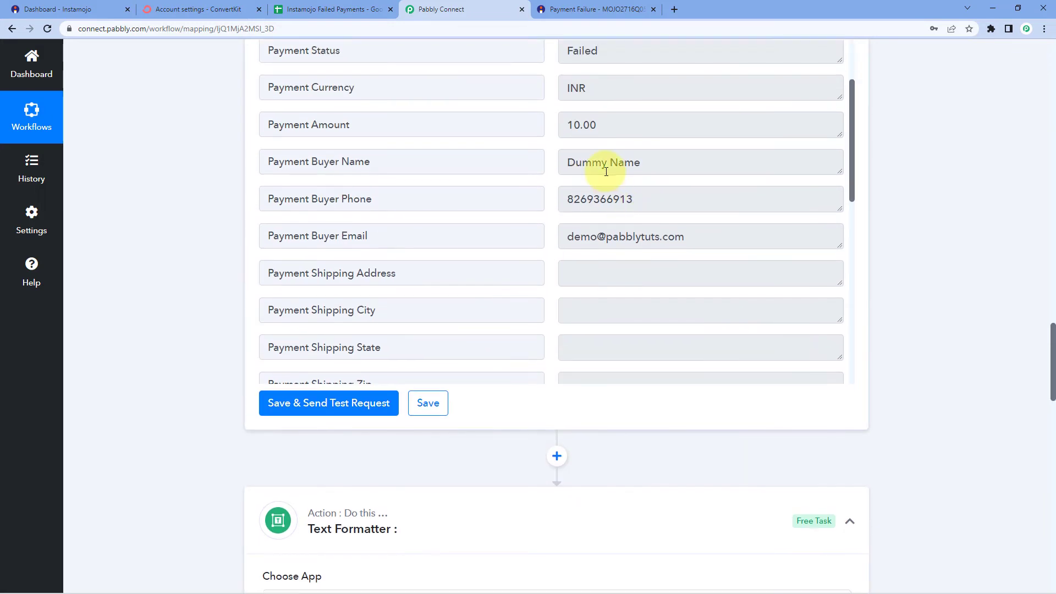
double_click(587, 161)
drag(651, 162, 612, 162)
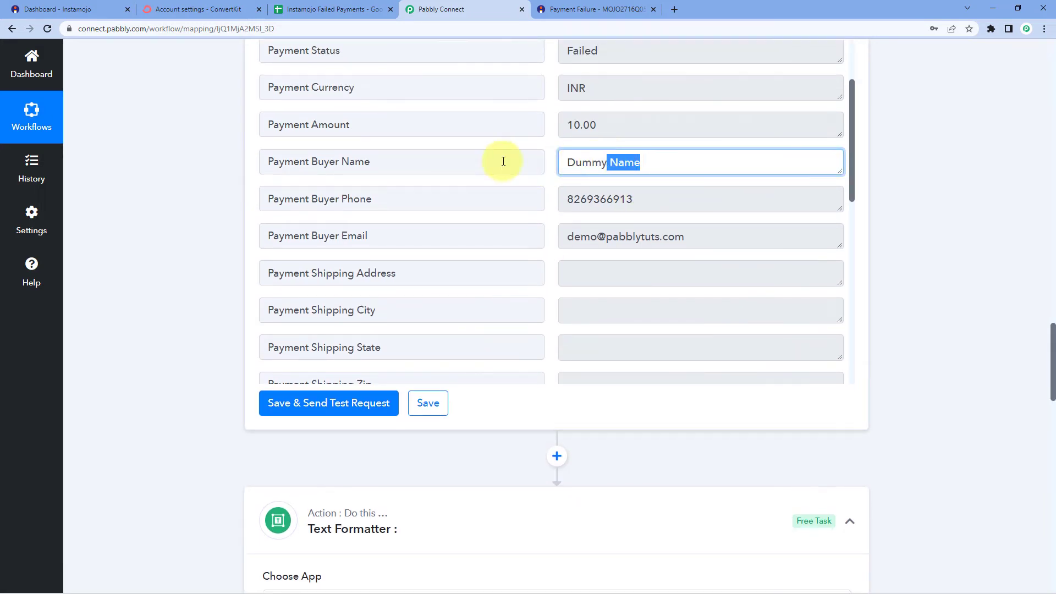
click(420, 162)
click(196, 224)
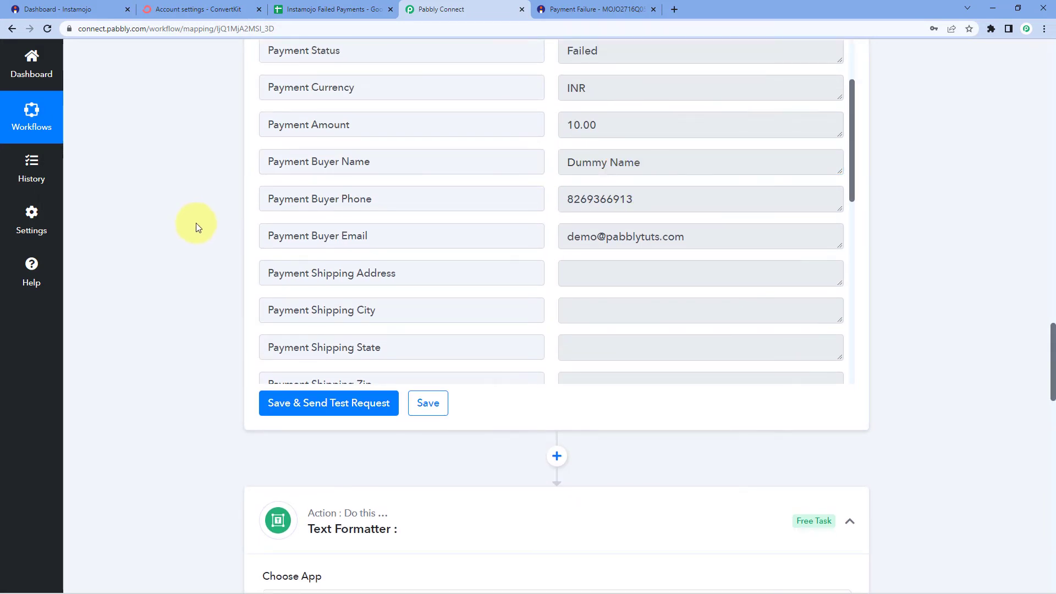
scroll(196, 230, down, 6)
scroll(195, 230, down, 2)
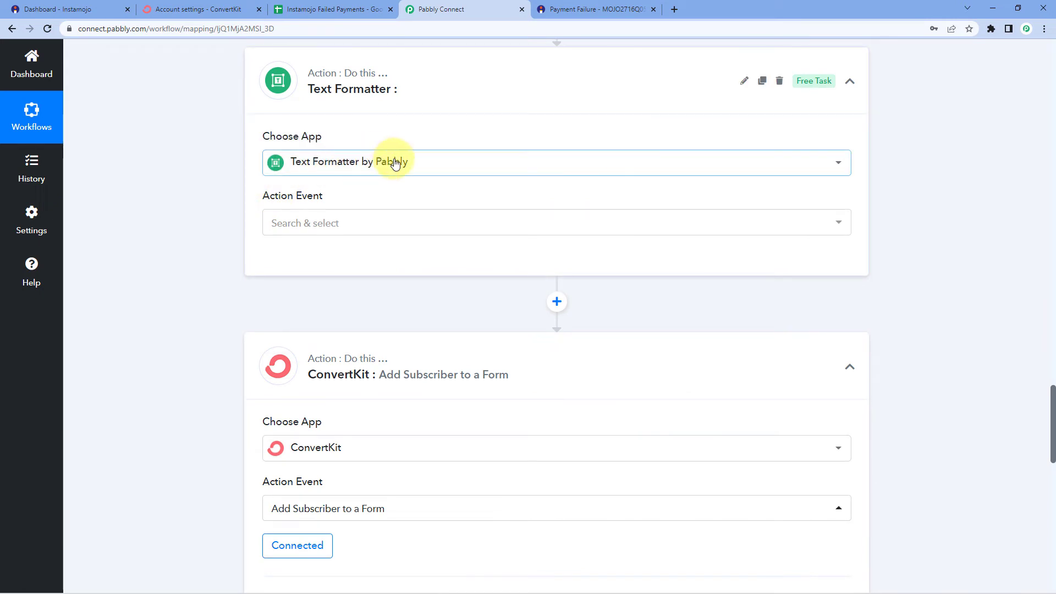
Set the Text Formatter action event to Split Text and connect it
click(341, 224)
scroll(259, 336, down, 1)
click(307, 373)
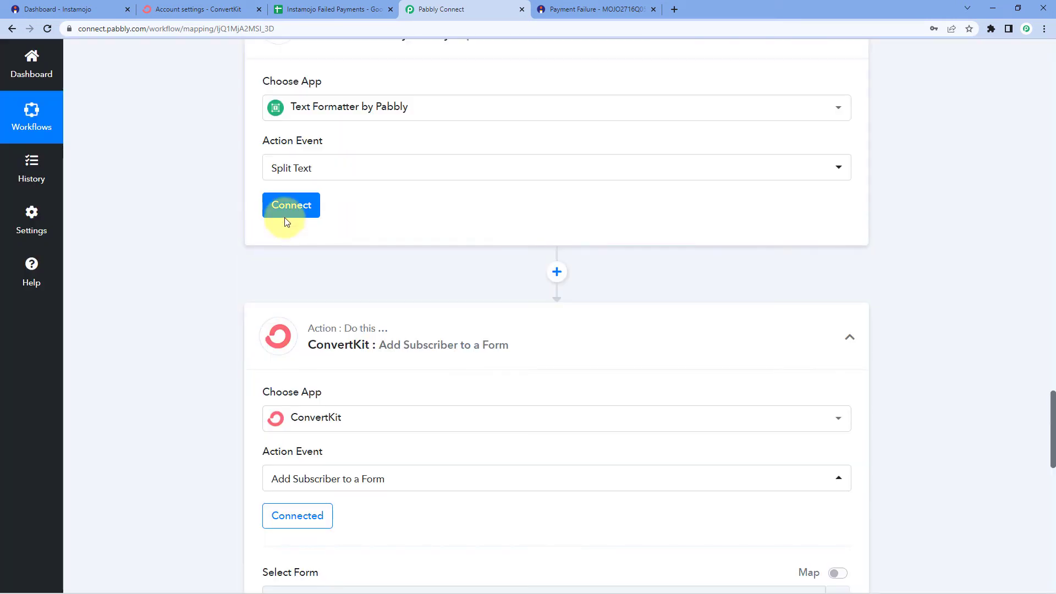
click(284, 208)
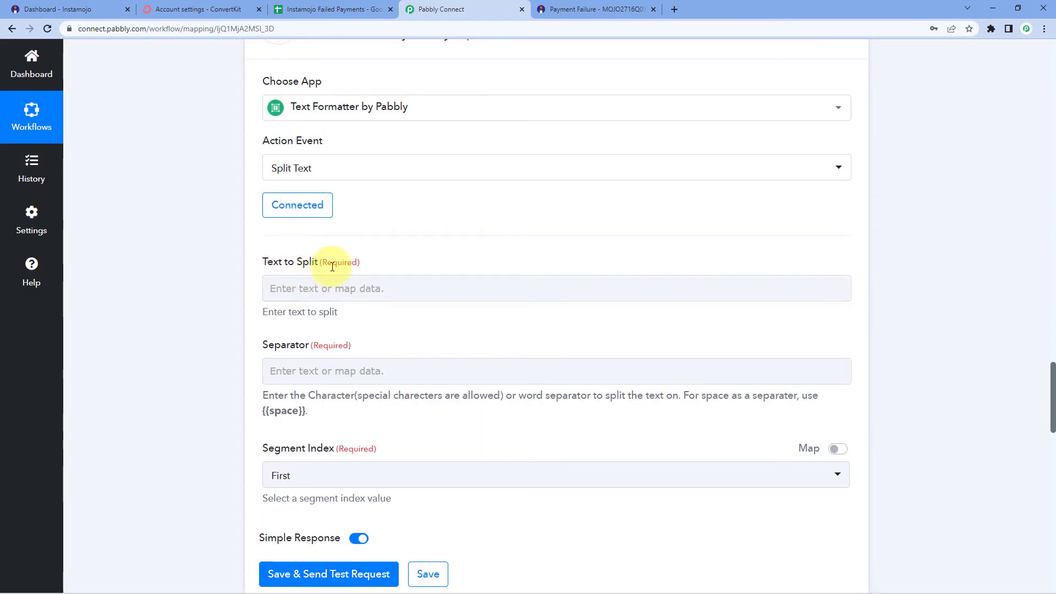
Map the Instamojo Payment Buyer Name into the Text to Split field
scroll(445, 256, up, 9)
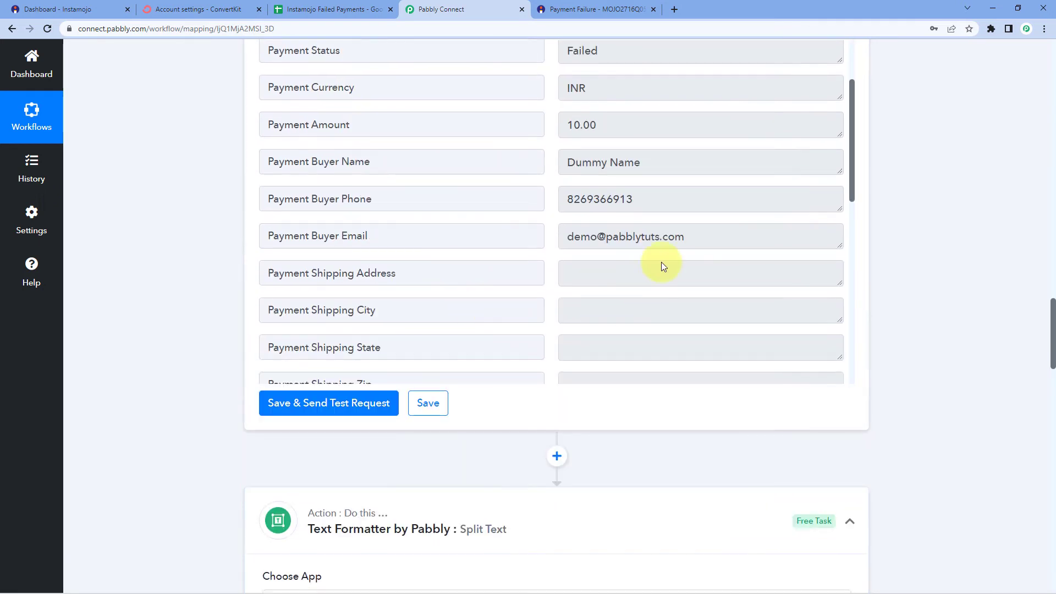
drag(688, 172, 538, 181)
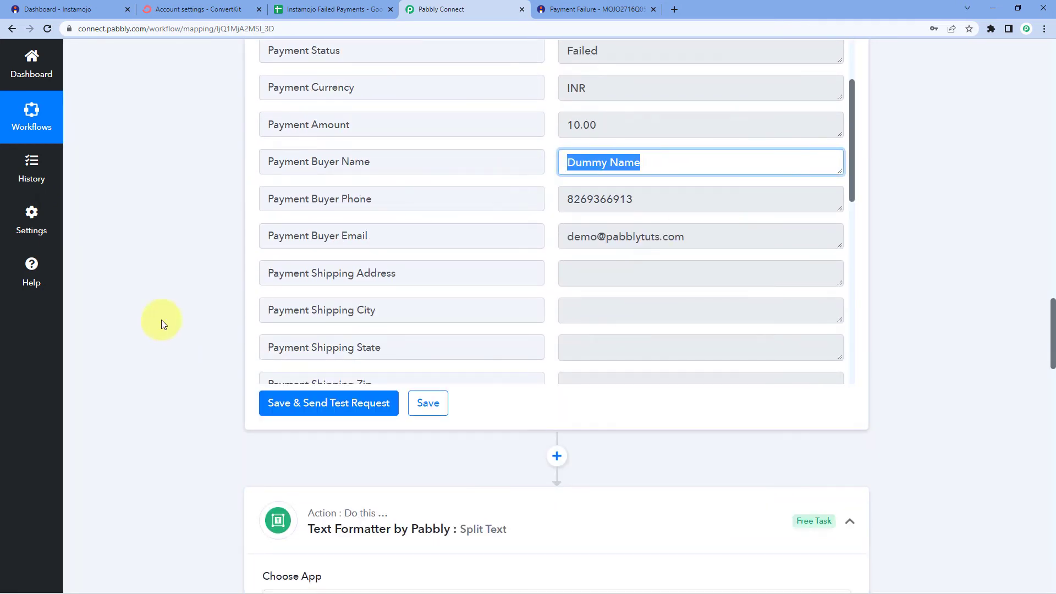
scroll(177, 323, down, 7)
scroll(223, 368, down, 2)
click(264, 287)
scroll(220, 289, down, 1)
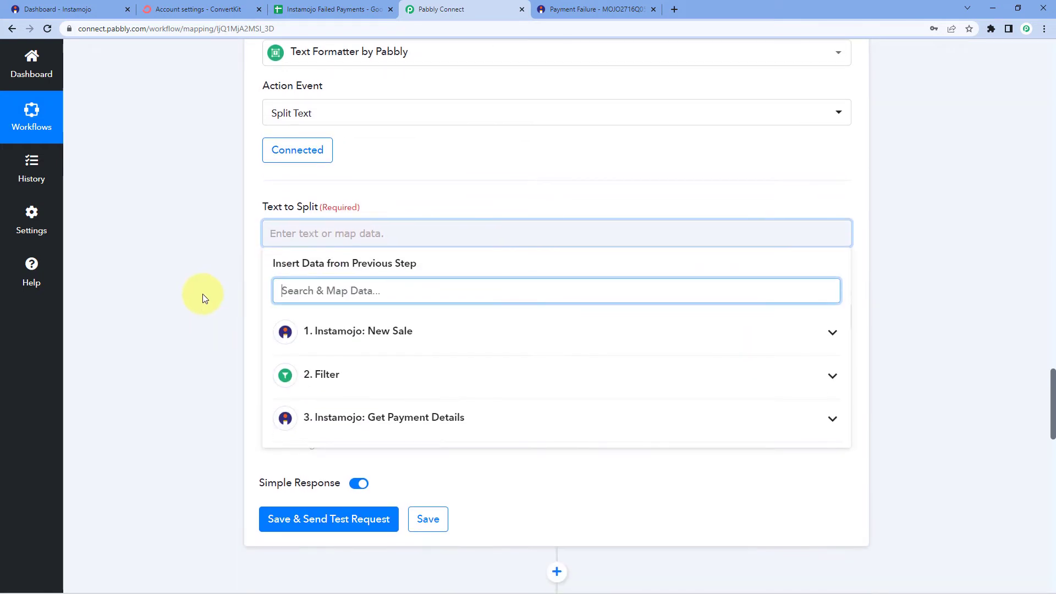
click(348, 422)
scroll(237, 378, down, 2)
scroll(349, 424, down, 1)
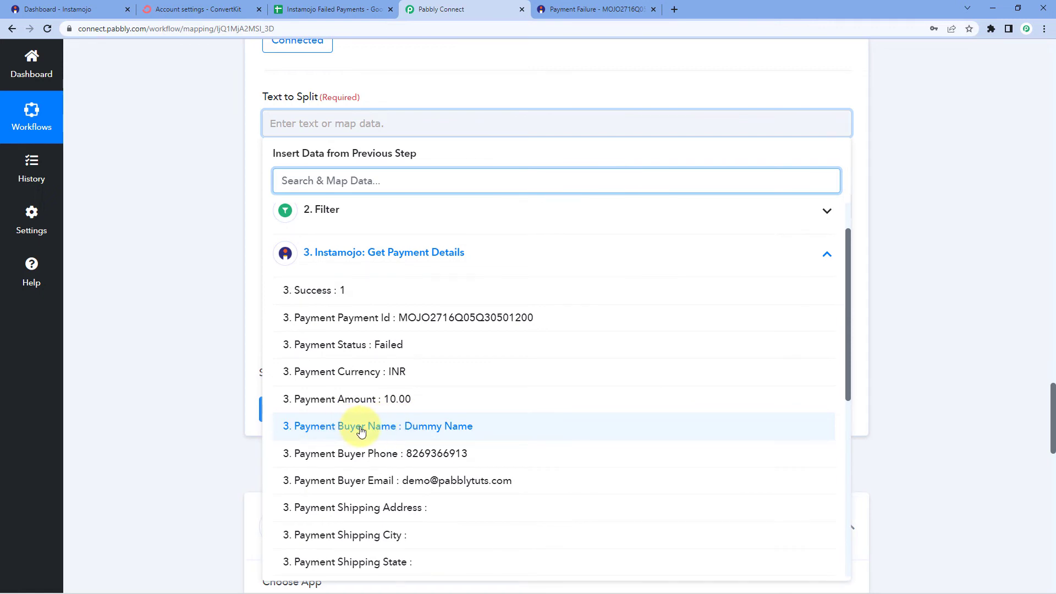
click(383, 433)
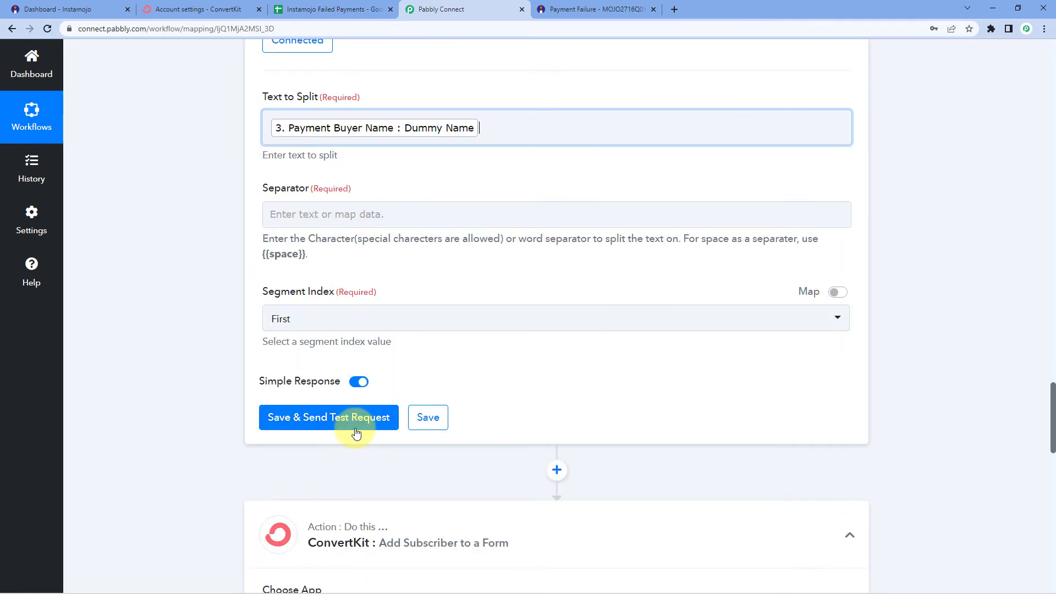
click(172, 216)
scroll(173, 216, up, 1)
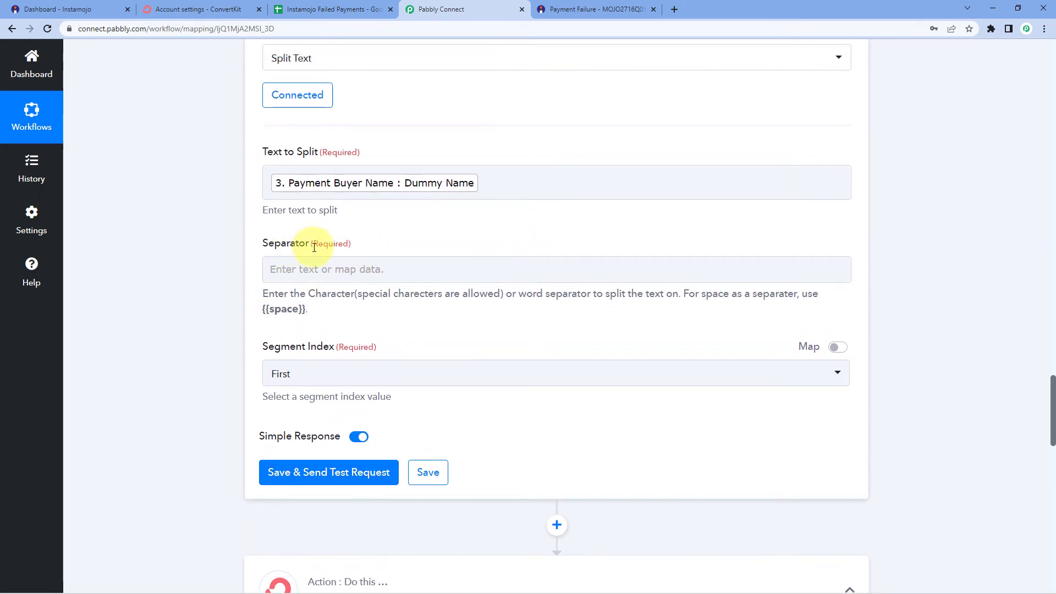
Keep the Separator as {{space}} and set Segment Index to All
click(442, 190)
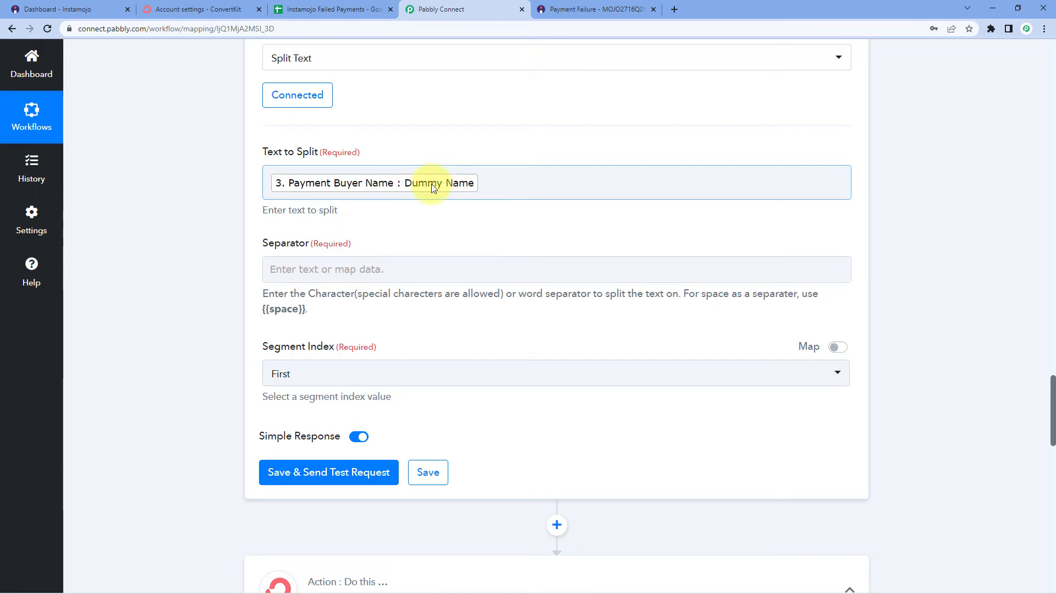
drag(307, 308, 262, 309)
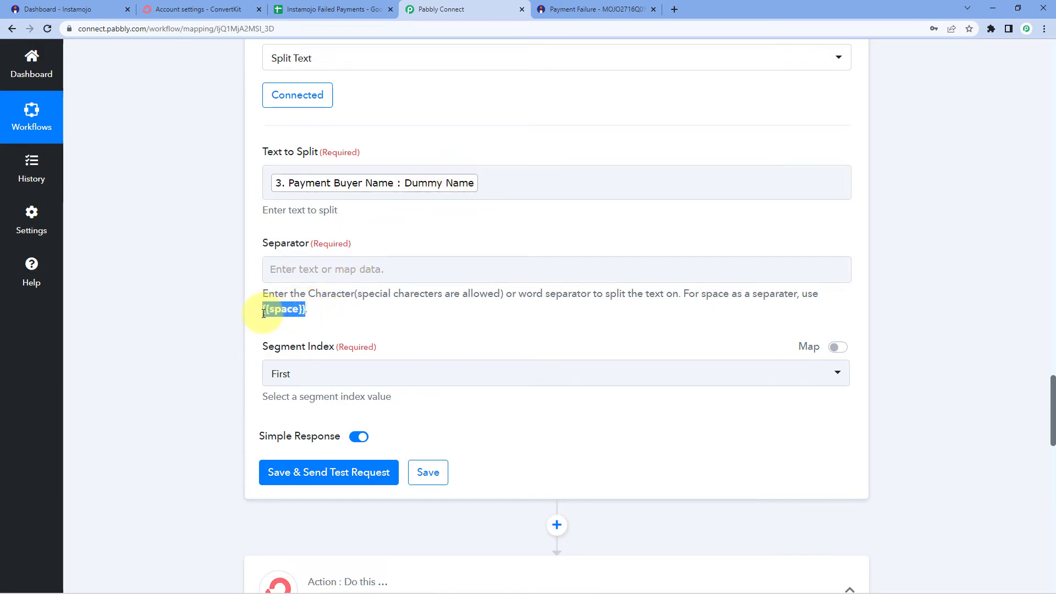
click(341, 269)
click(207, 266)
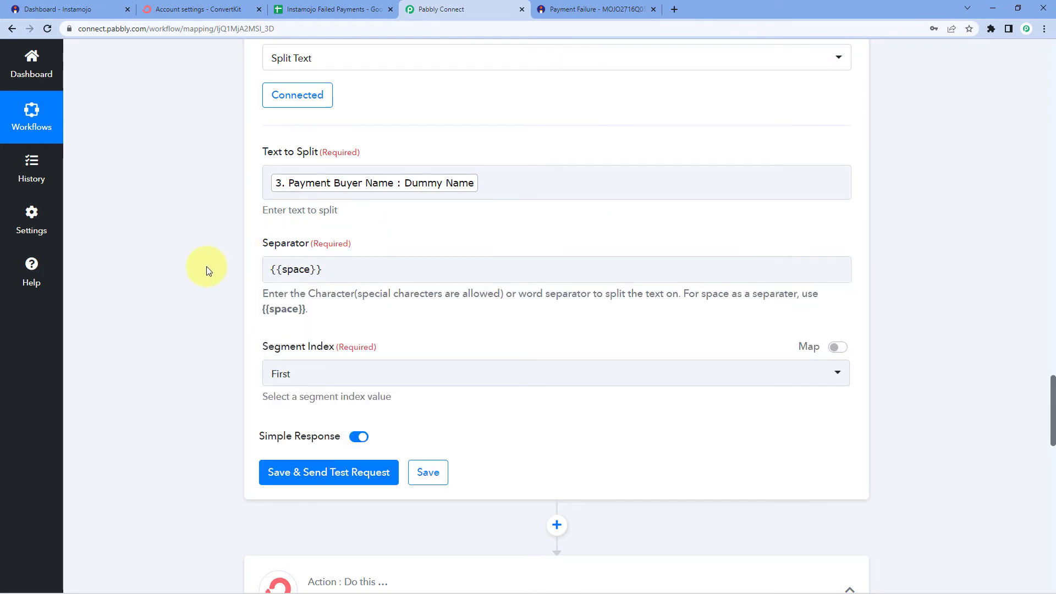
click(375, 274)
click(370, 220)
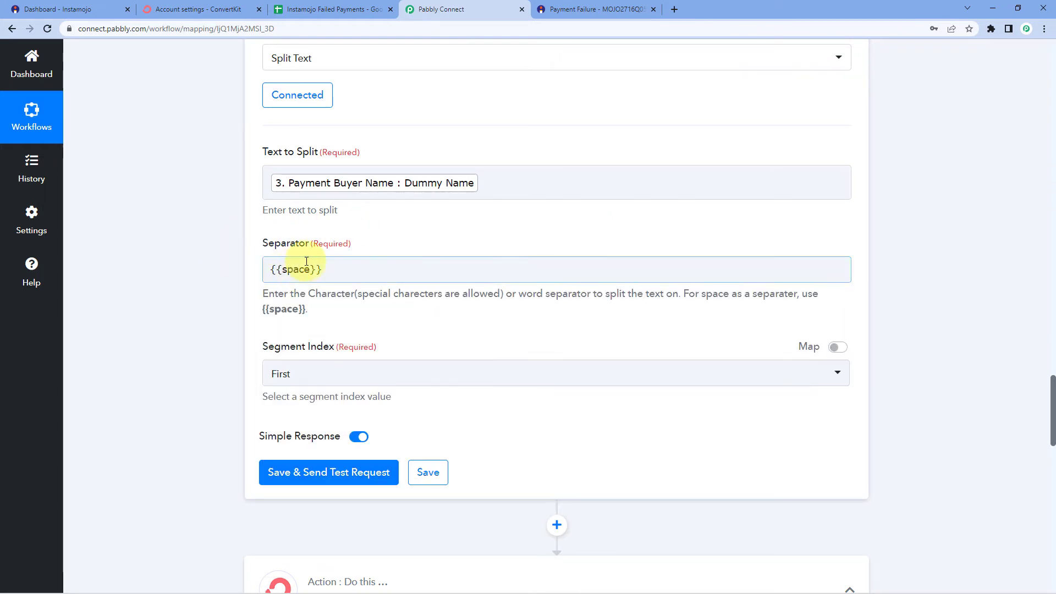
scroll(416, 236, down, 2)
click(385, 264)
scroll(292, 308, down, 2)
click(289, 313)
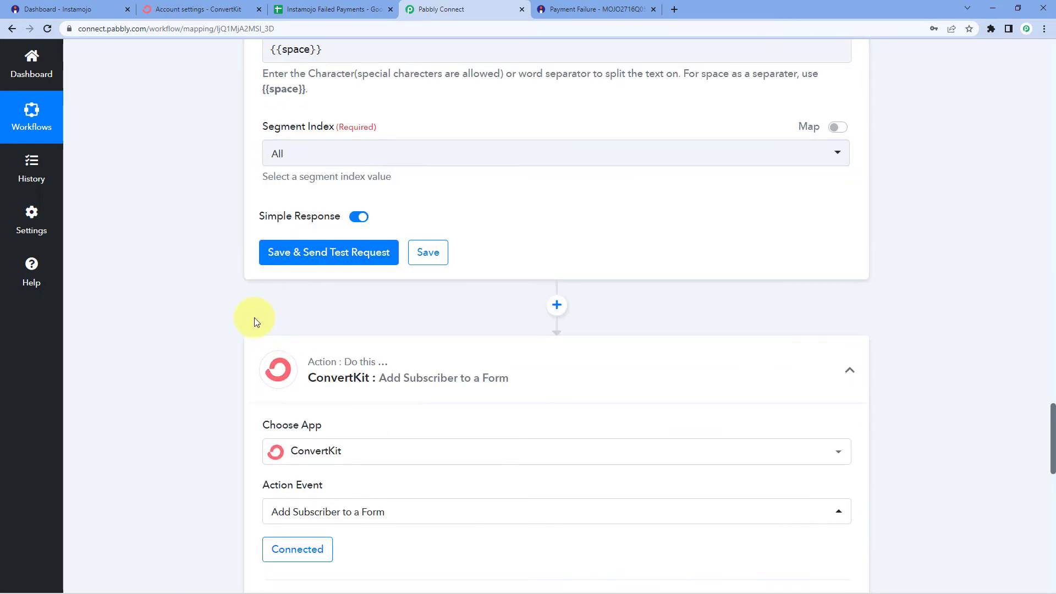
Test the Split Text step and confirm it returns Dummy as Result 0 and Name as Result 1
click(342, 261)
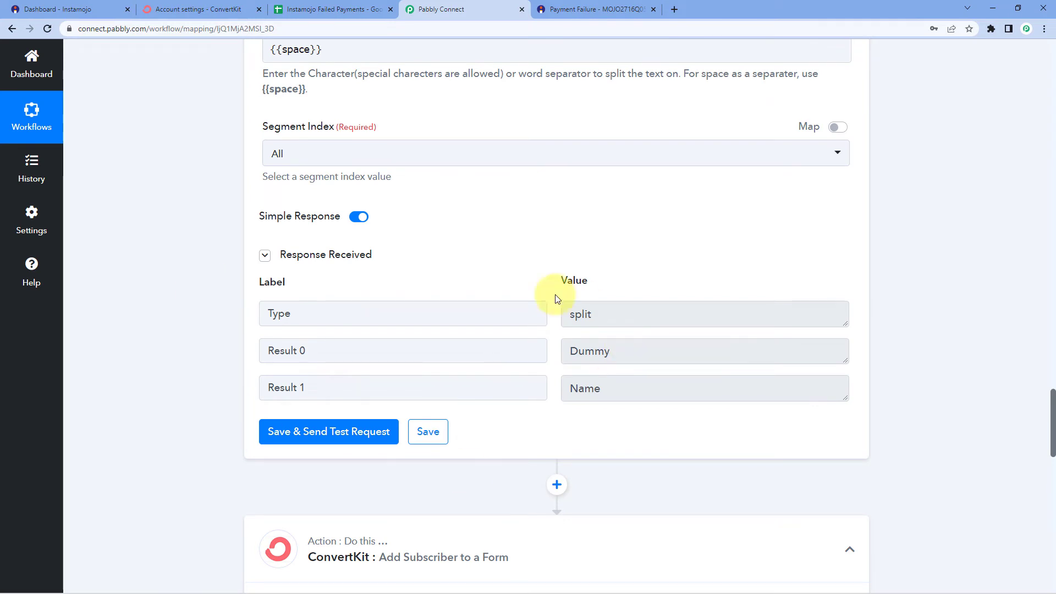
drag(651, 354, 556, 352)
drag(625, 391, 554, 369)
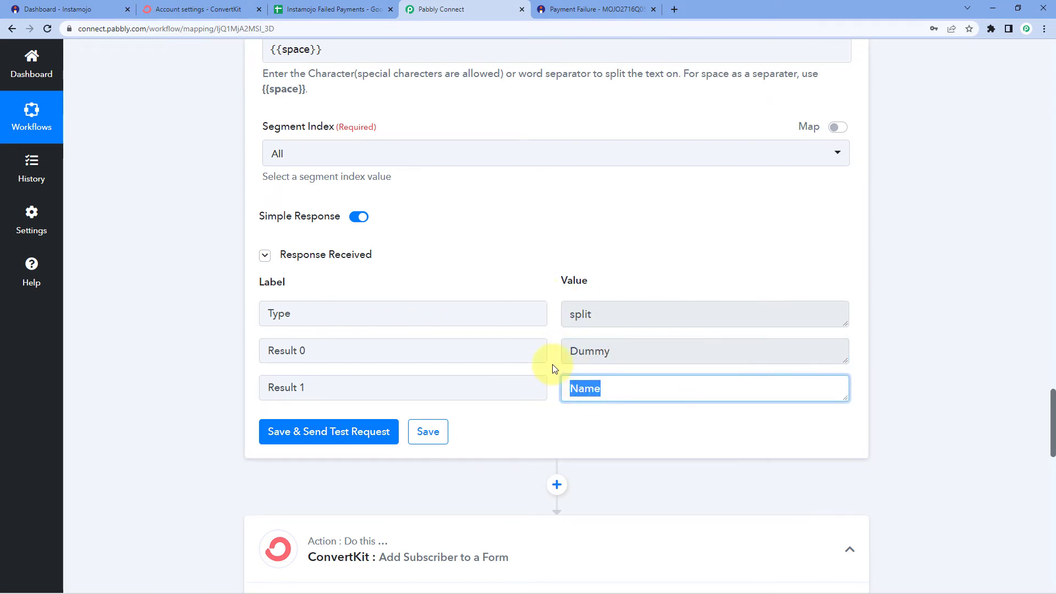
click(554, 368)
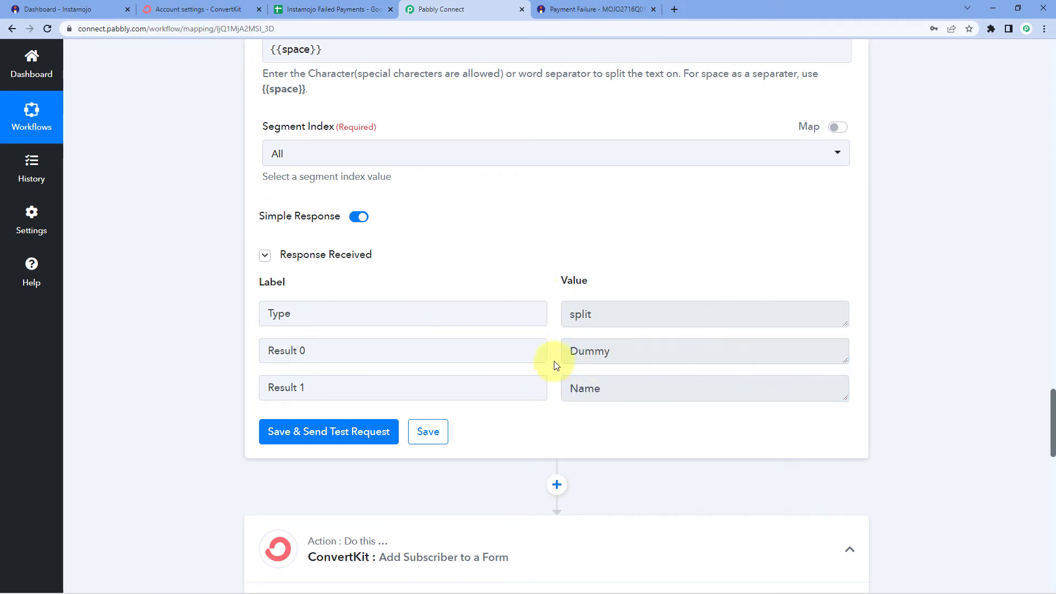
scroll(599, 321, down, 1)
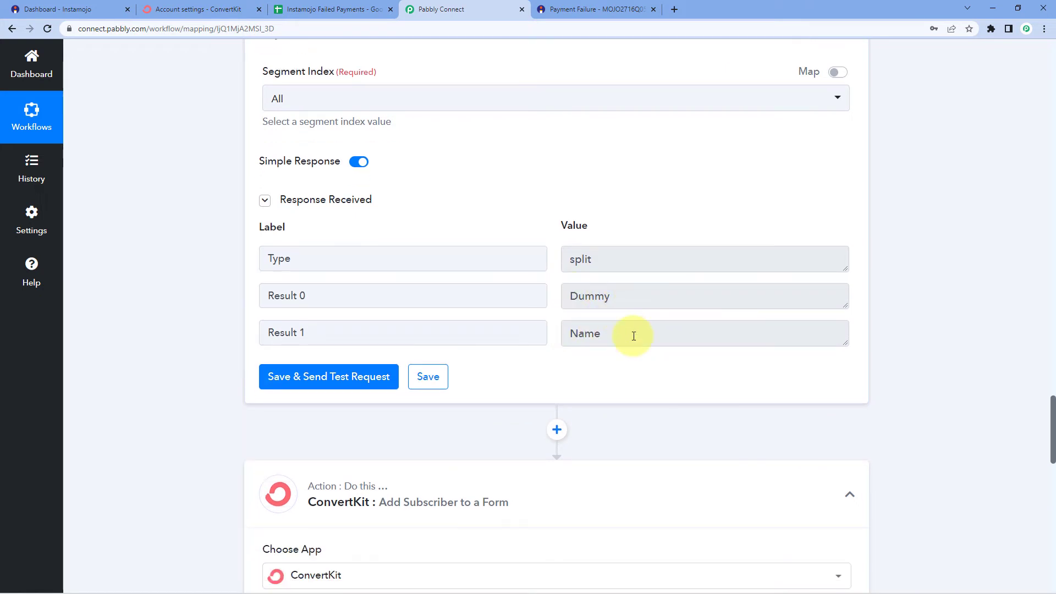
scroll(231, 385, down, 6)
scroll(272, 468, down, 1)
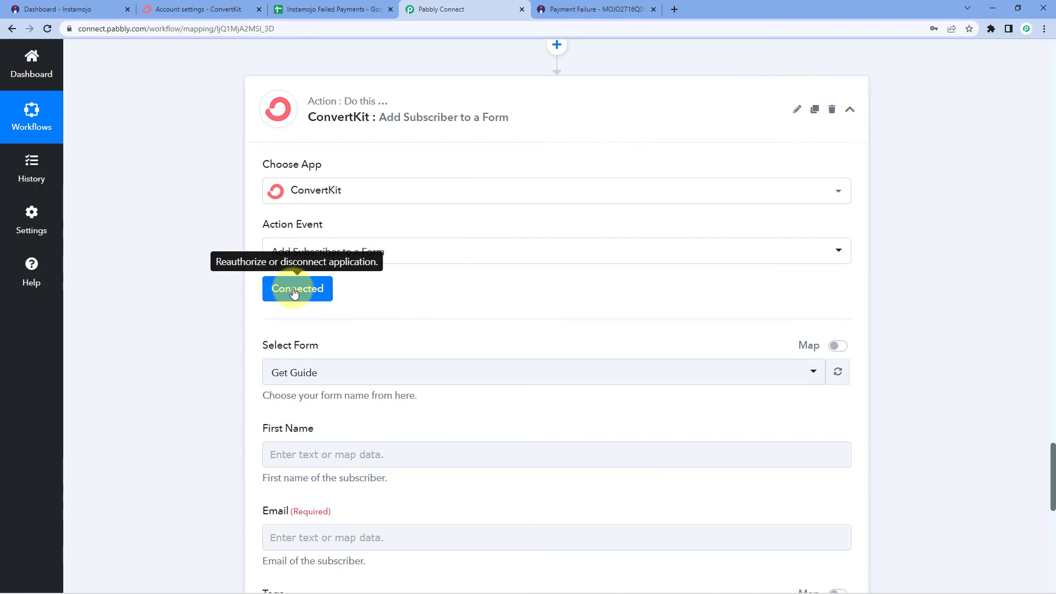
Keep the existing ConvertKit connection for the ConvertKit action step
click(295, 294)
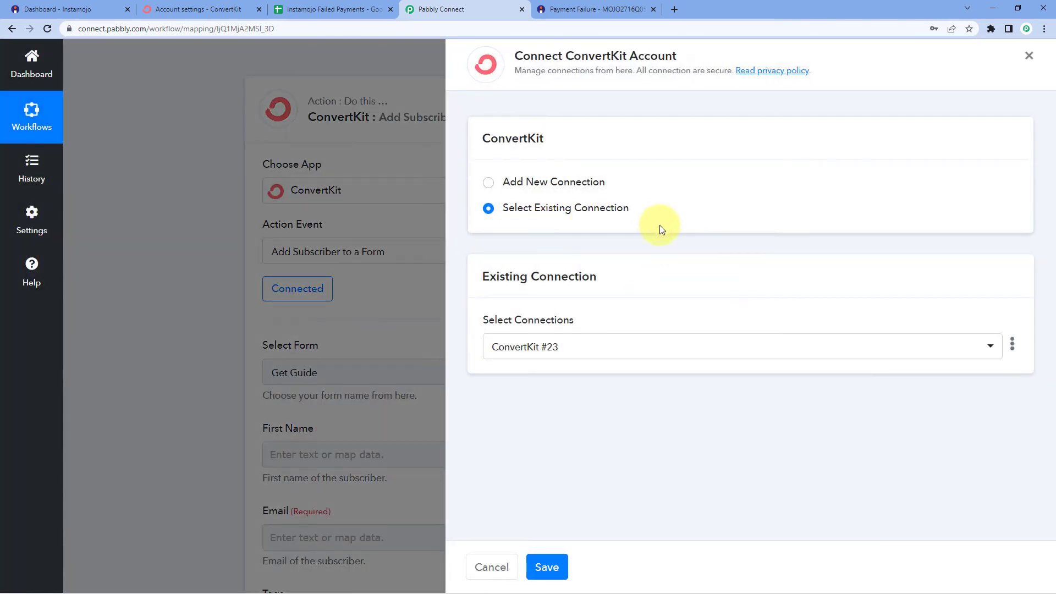
click(544, 567)
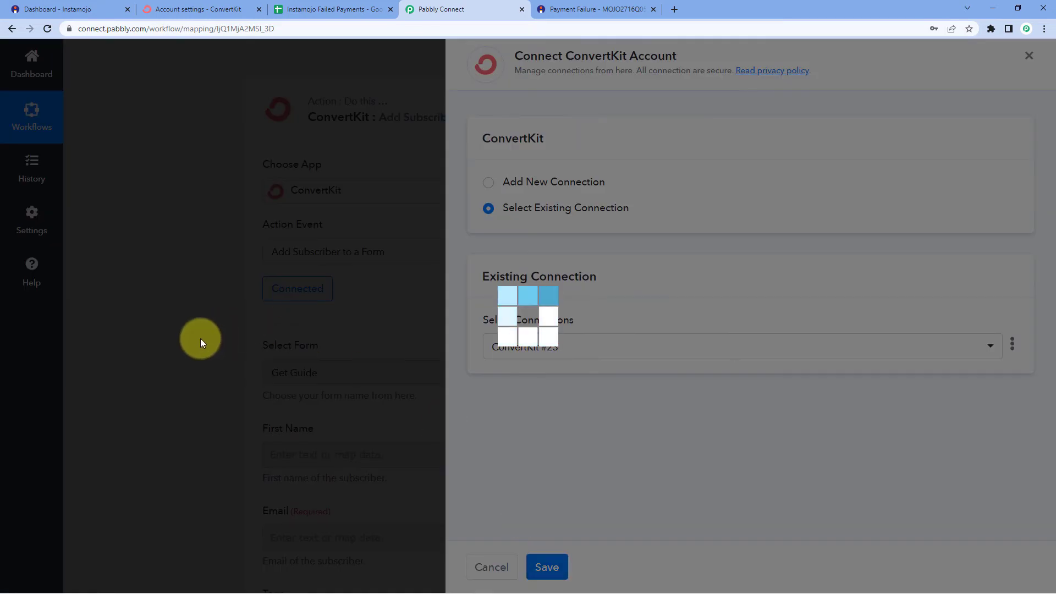
scroll(200, 339, down, 1)
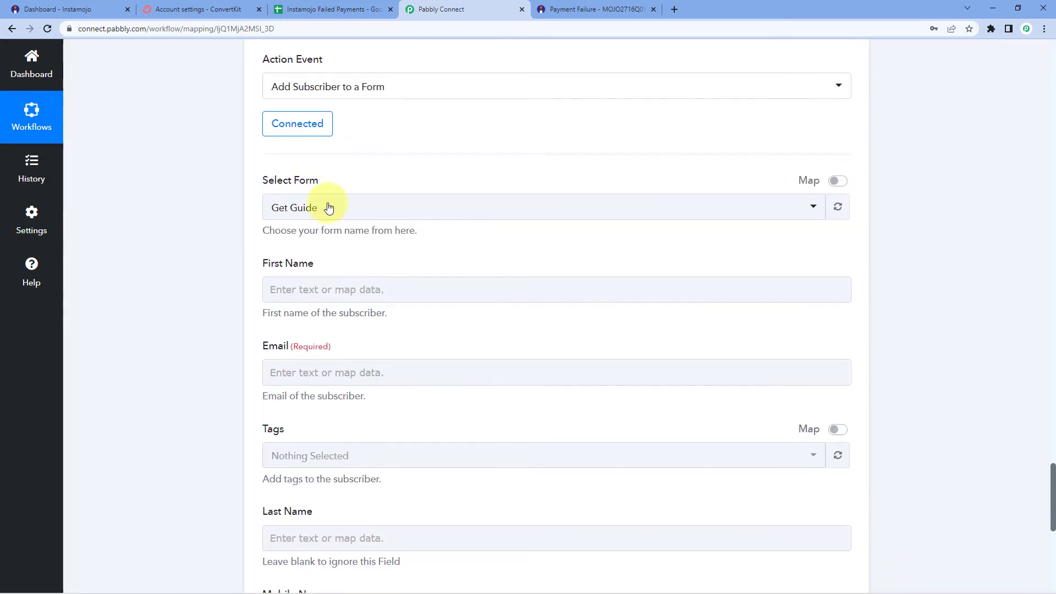
scroll(384, 213, down, 1)
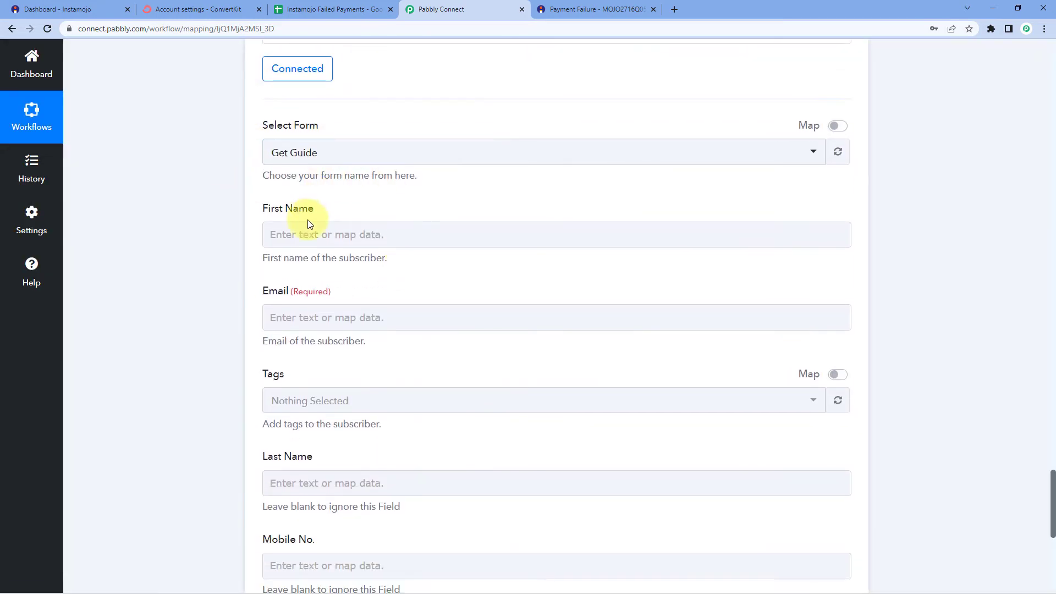
Map 4. Result 0 from the Split Text step into the subscriber's First Name
click(279, 234)
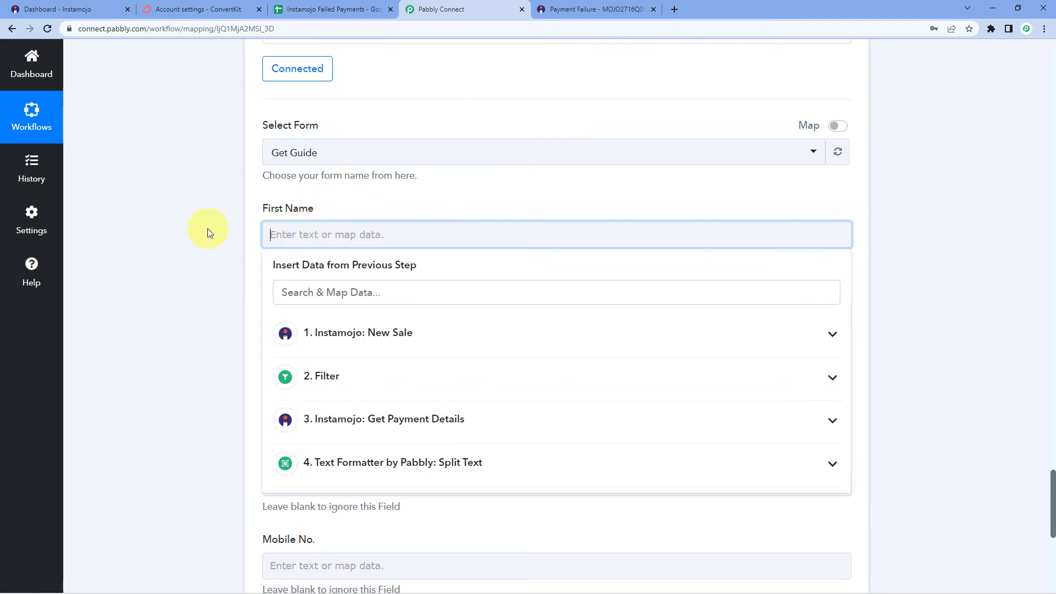
scroll(208, 242, down, 2)
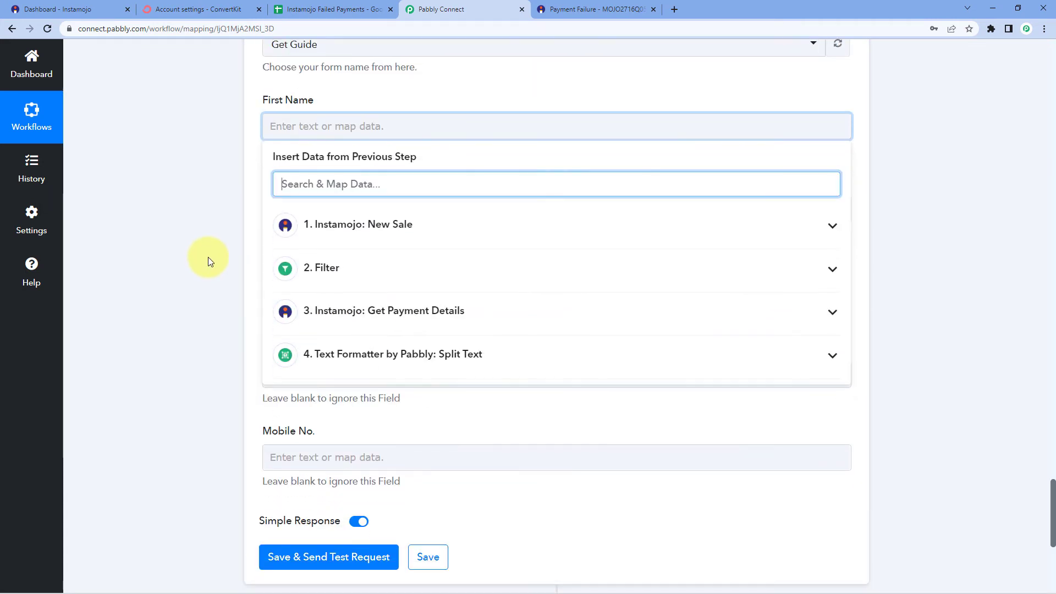
click(358, 356)
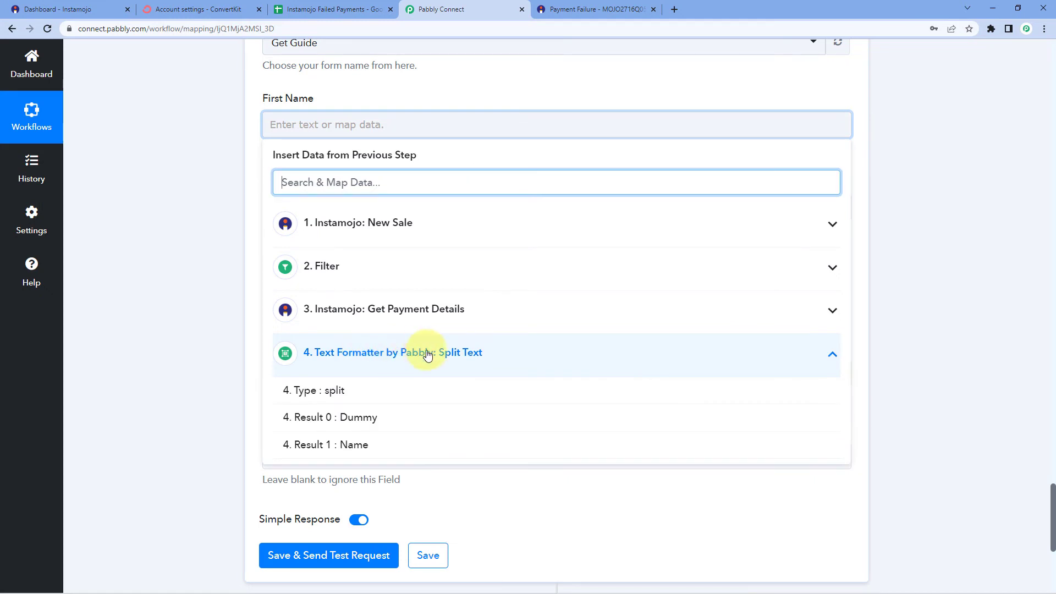
click(367, 417)
click(232, 284)
Map 3. Payment Buyer Email into the subscriber's Email field
click(288, 210)
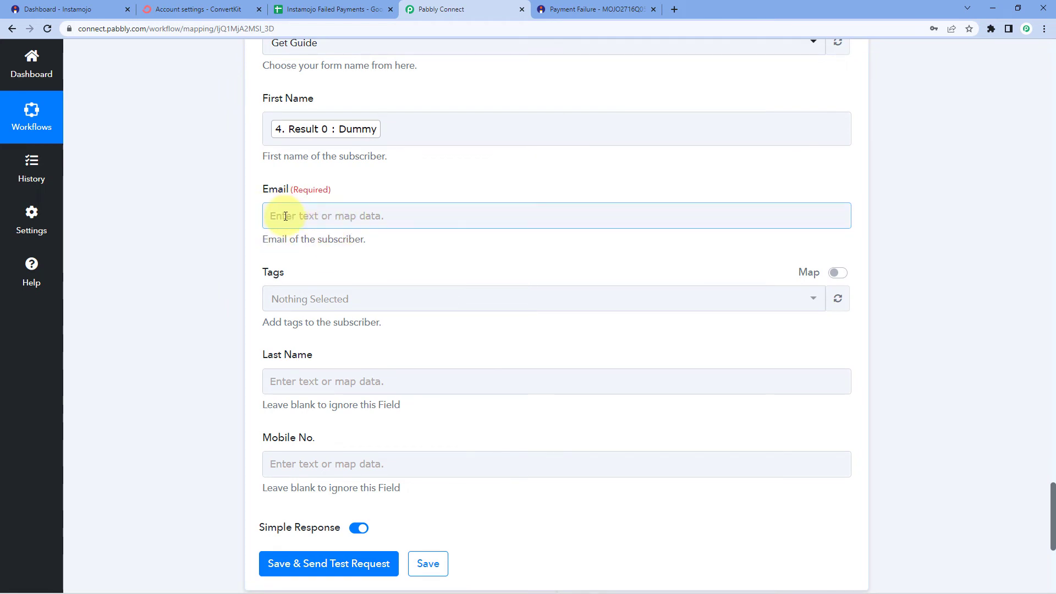
click(286, 215)
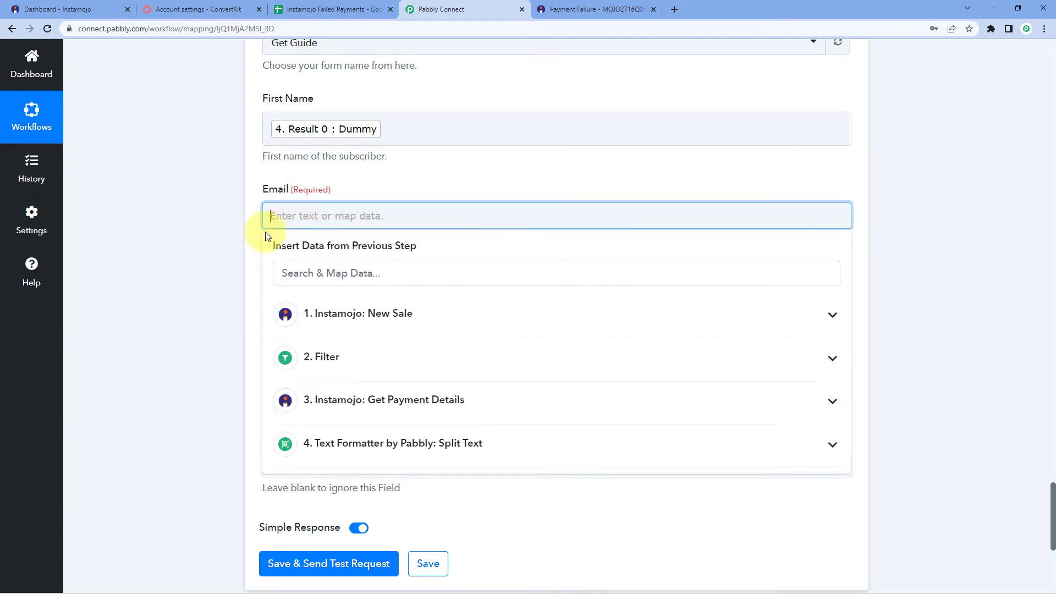
click(367, 402)
scroll(307, 361, down, 5)
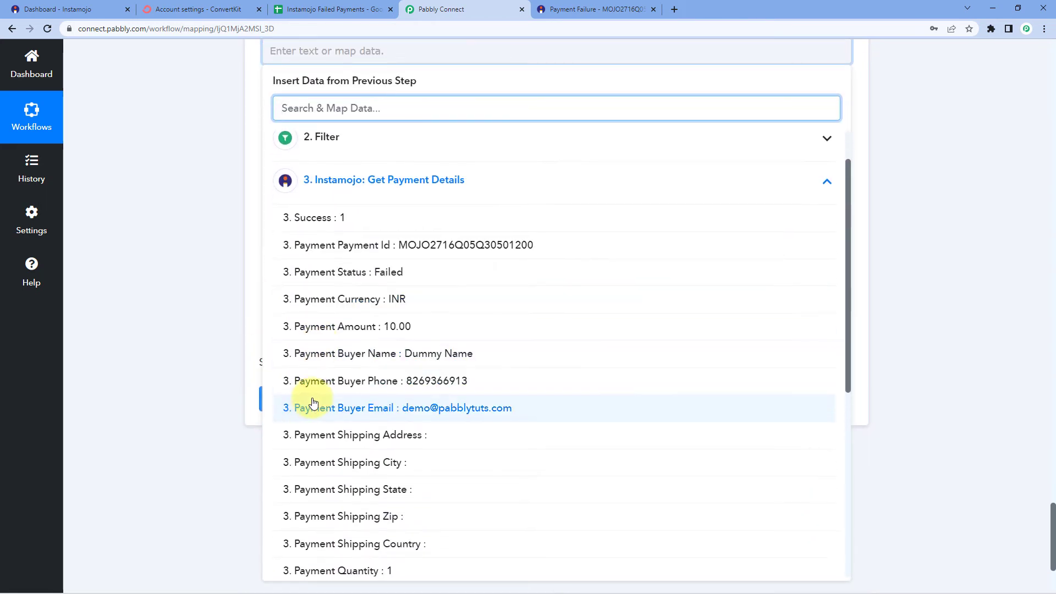
click(330, 409)
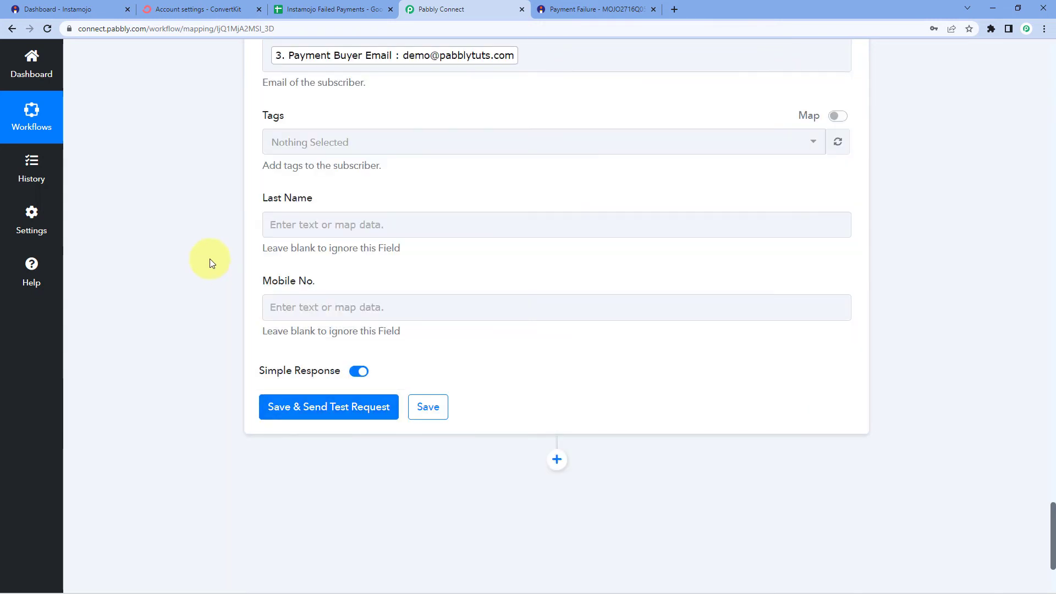
Tag the ConvertKit subscriber with Test
click(323, 206)
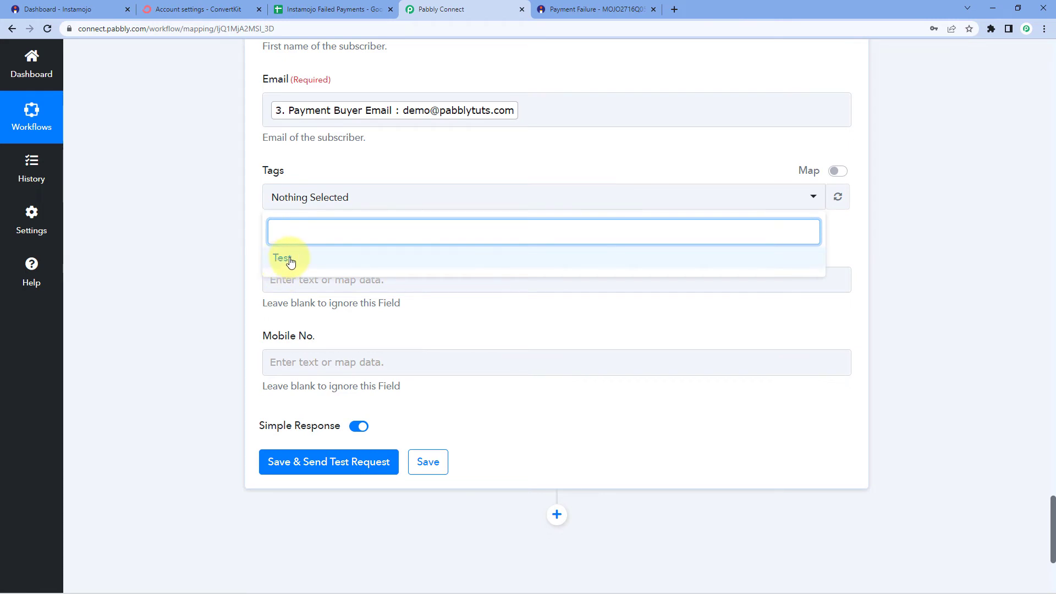
click(290, 263)
click(239, 220)
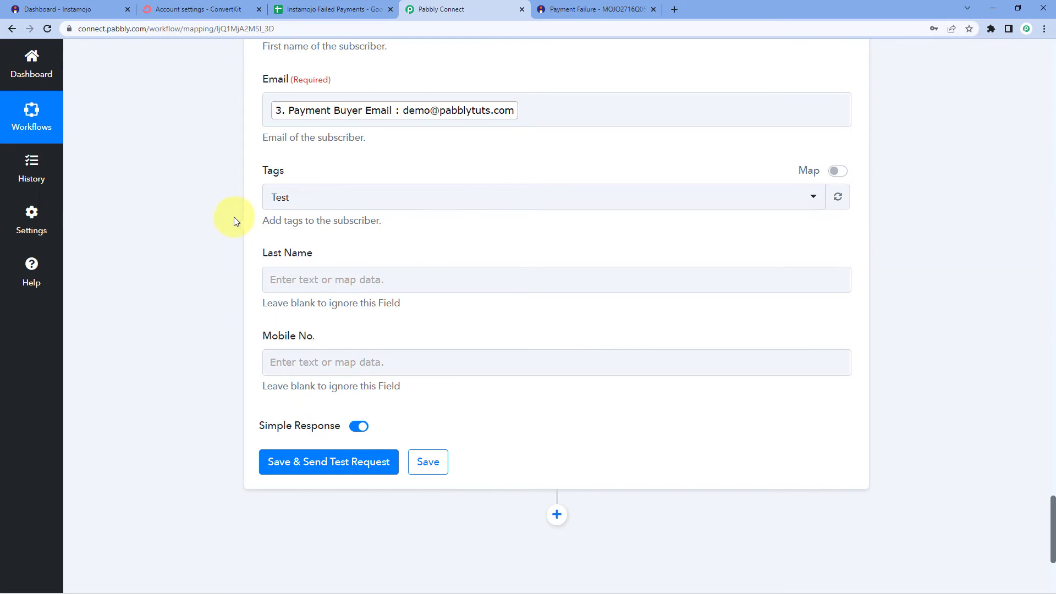
scroll(231, 219, down, 1)
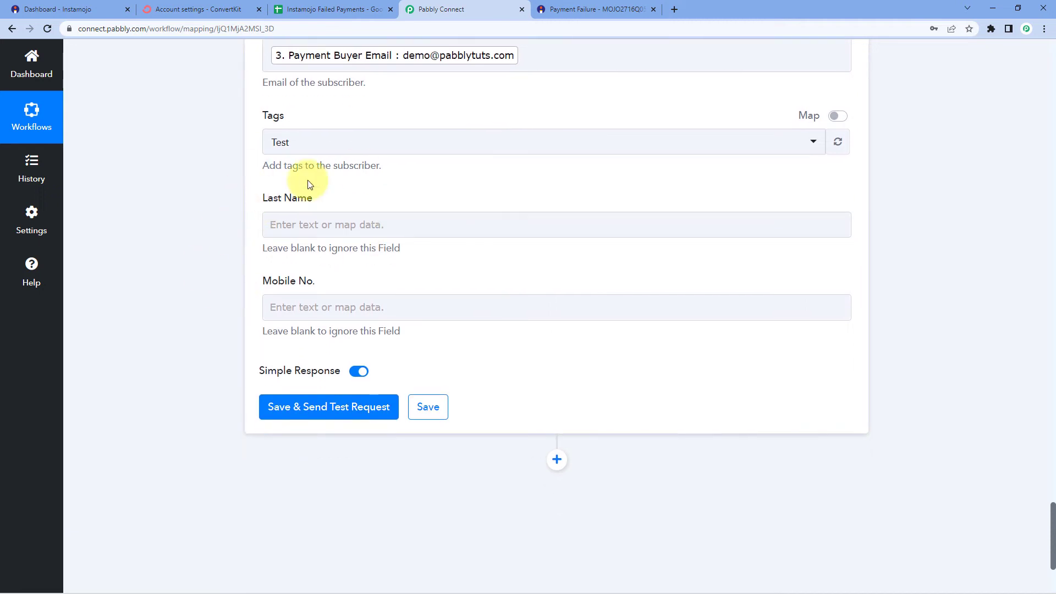
Map 4. Result 1 from the Split Text step into Last Name
click(270, 224)
scroll(226, 232, down, 1)
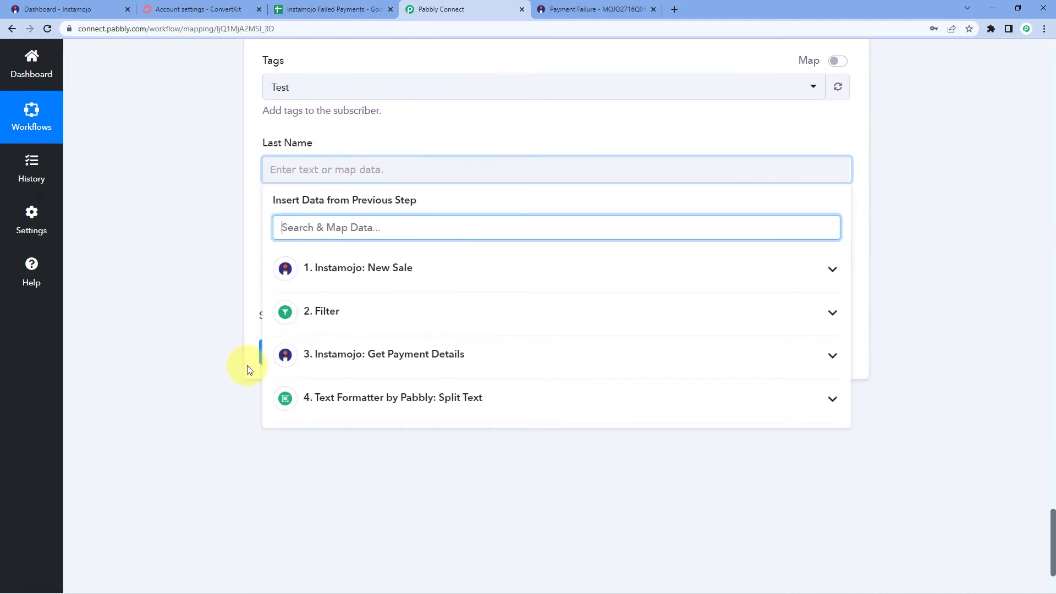
click(400, 407)
click(337, 491)
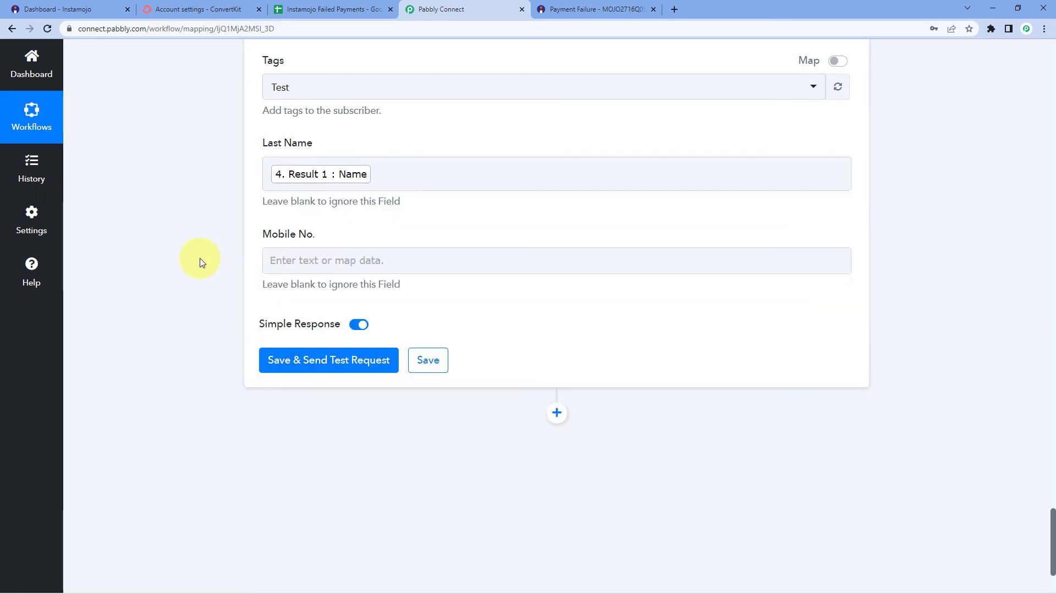
Map 3. Payment Buyer Phone into the Mobile No. field
click(323, 260)
scroll(204, 308, down, 2)
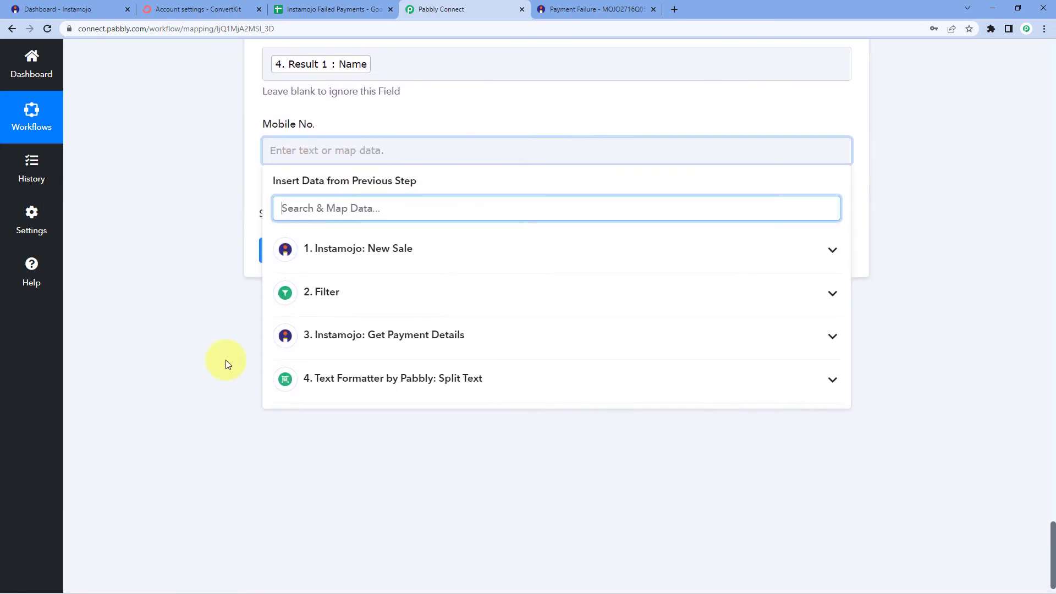
click(370, 335)
scroll(330, 407, down, 1)
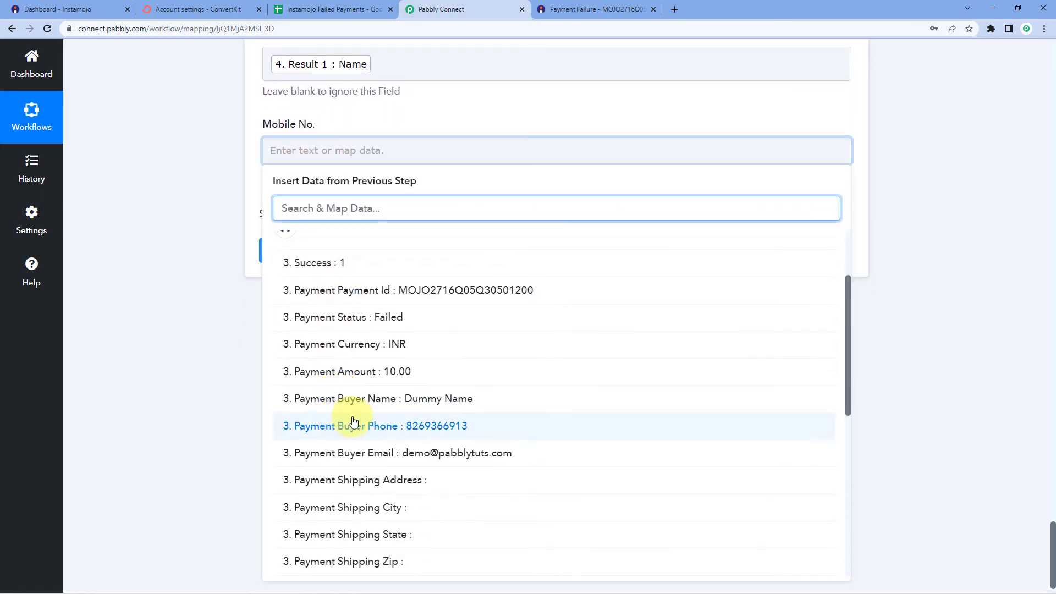
click(354, 426)
scroll(193, 248, up, 3)
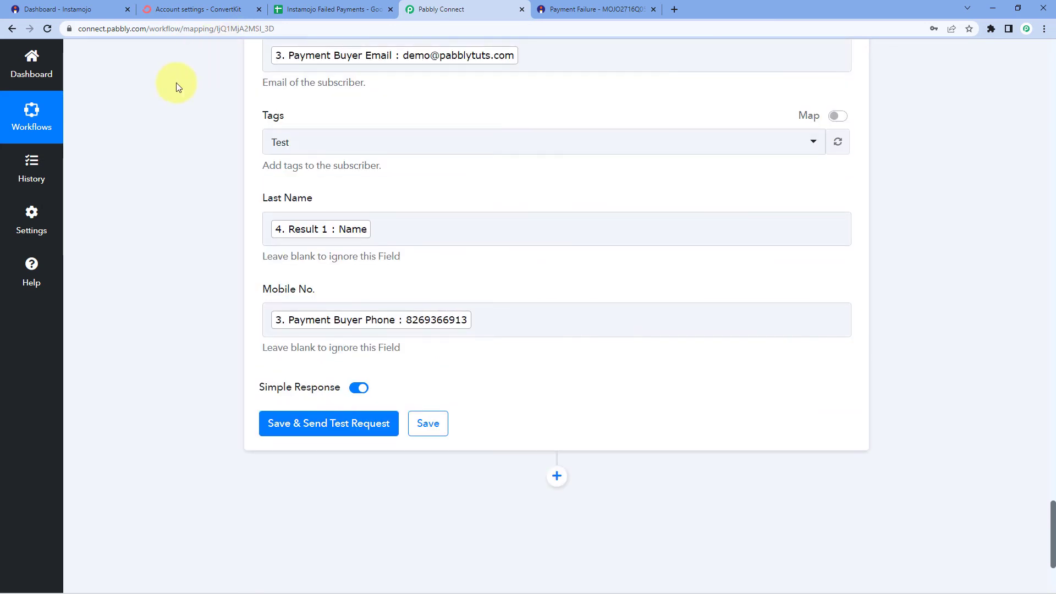
scroll(213, 94, up, 2)
scroll(208, 211, down, 4)
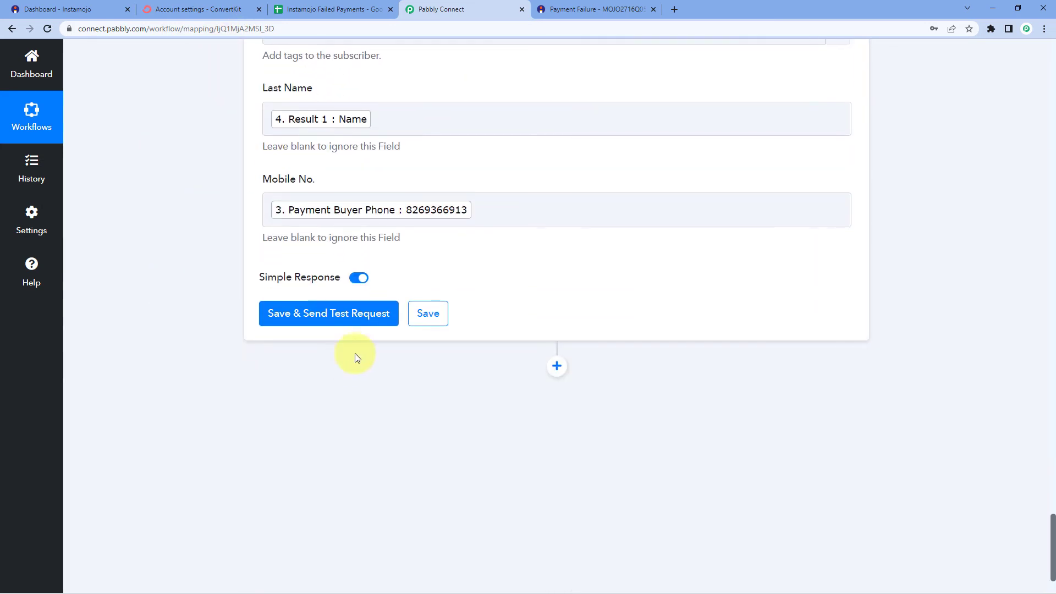
Send a test request from the ConvertKit step and review the active subscription in the response
click(330, 317)
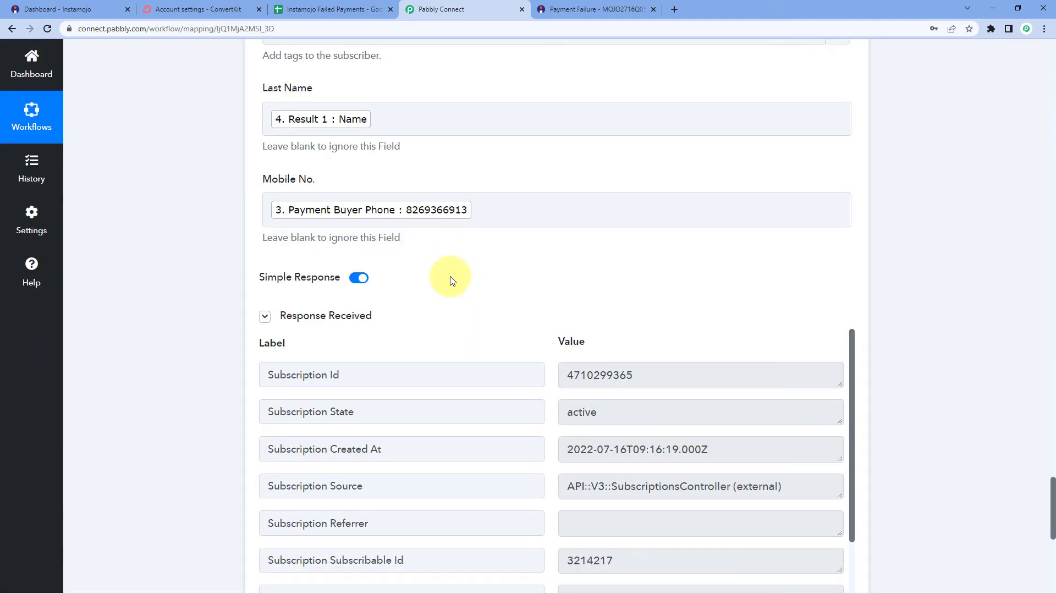
scroll(444, 278, down, 2)
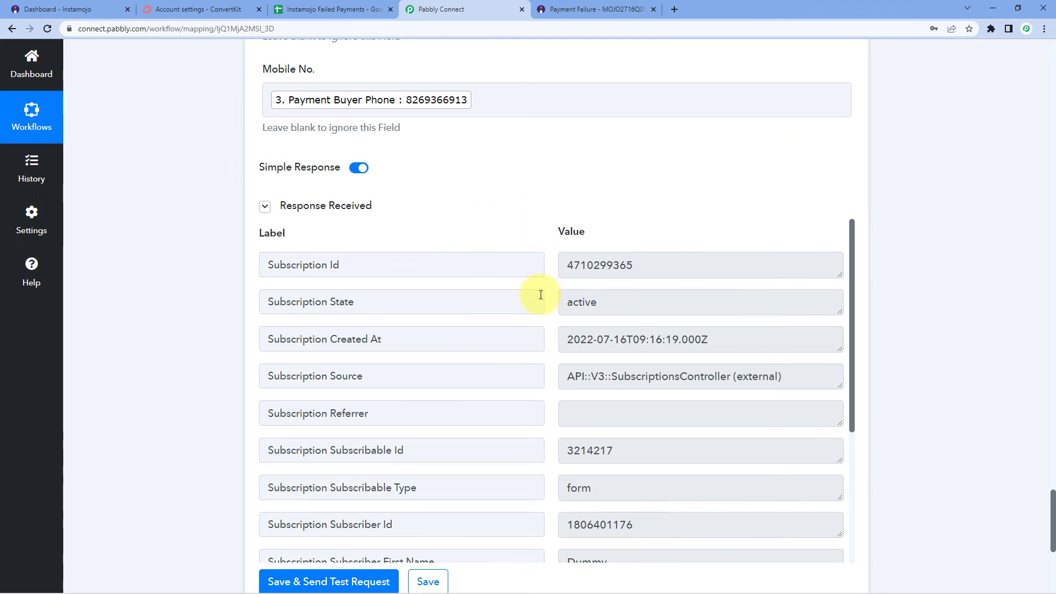
scroll(538, 297, down, 2)
scroll(538, 303, up, 5)
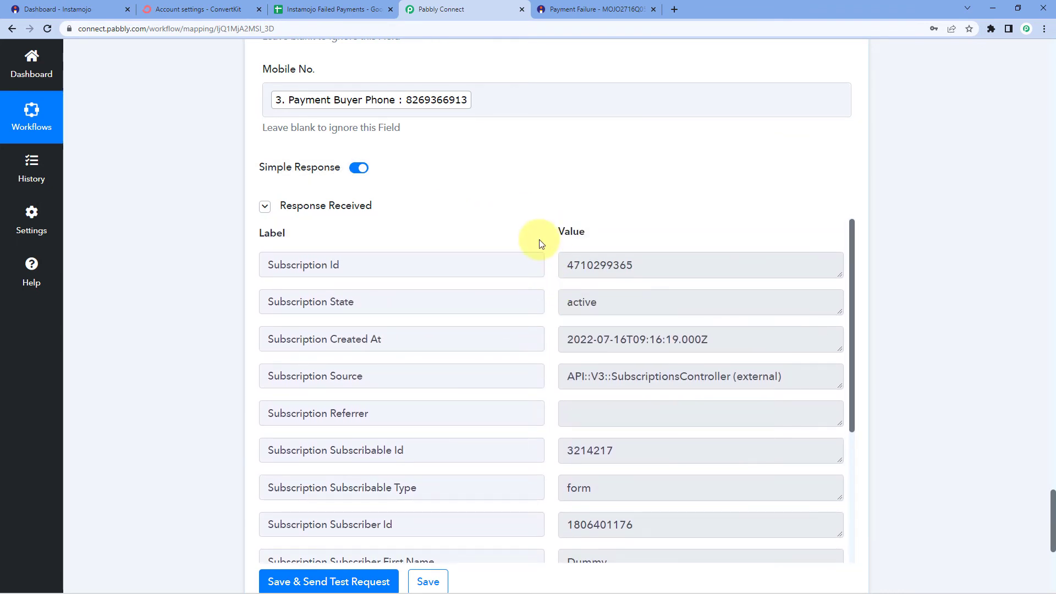
scroll(458, 250, up, 8)
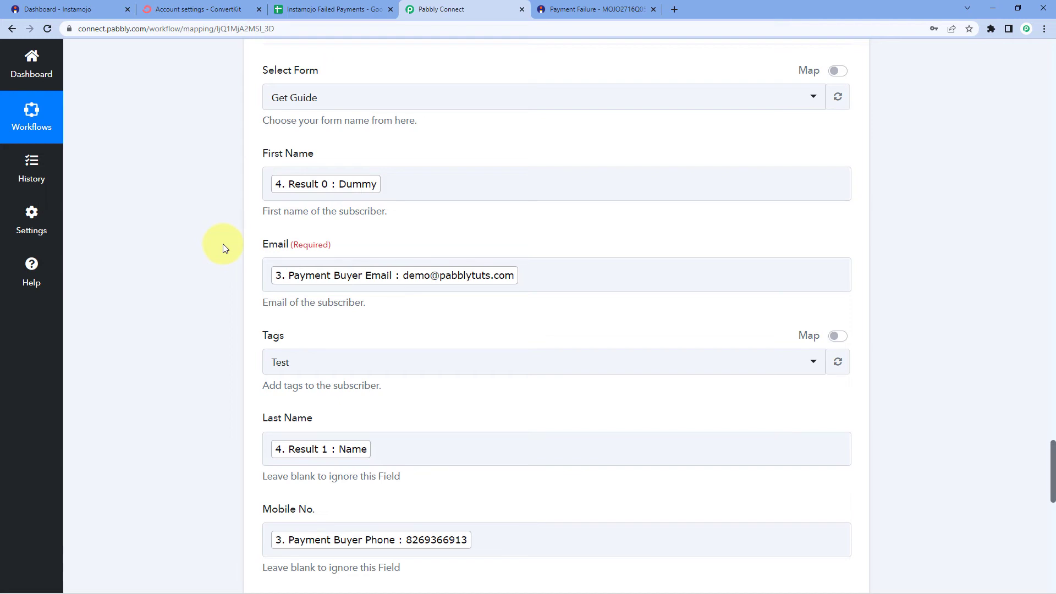
In ConvertKit, open the Get Guide form under Grow > Landing Pages & Forms, then go back
click(198, 10)
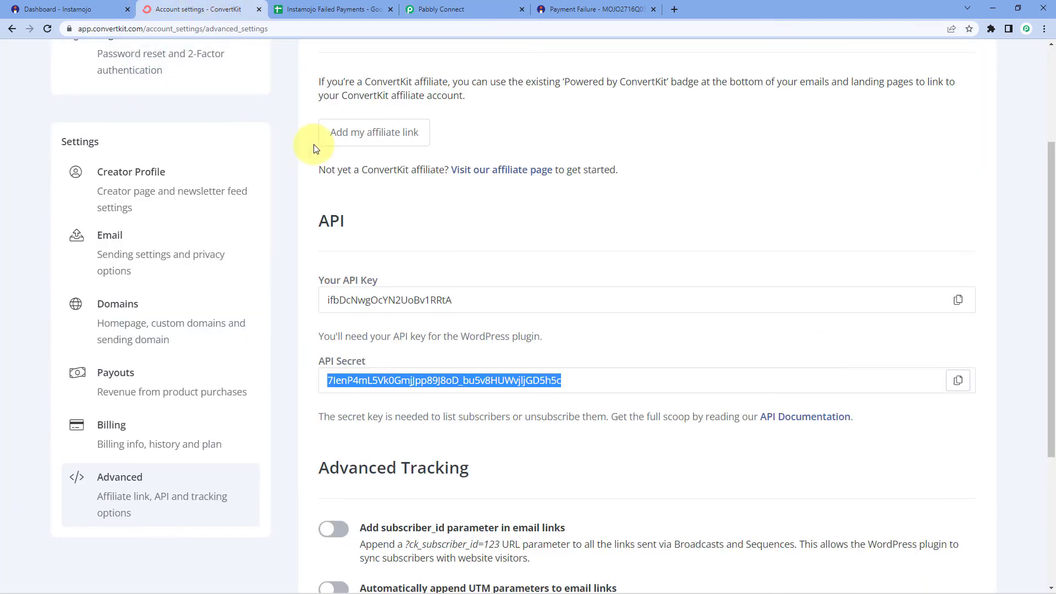
scroll(293, 152, up, 3)
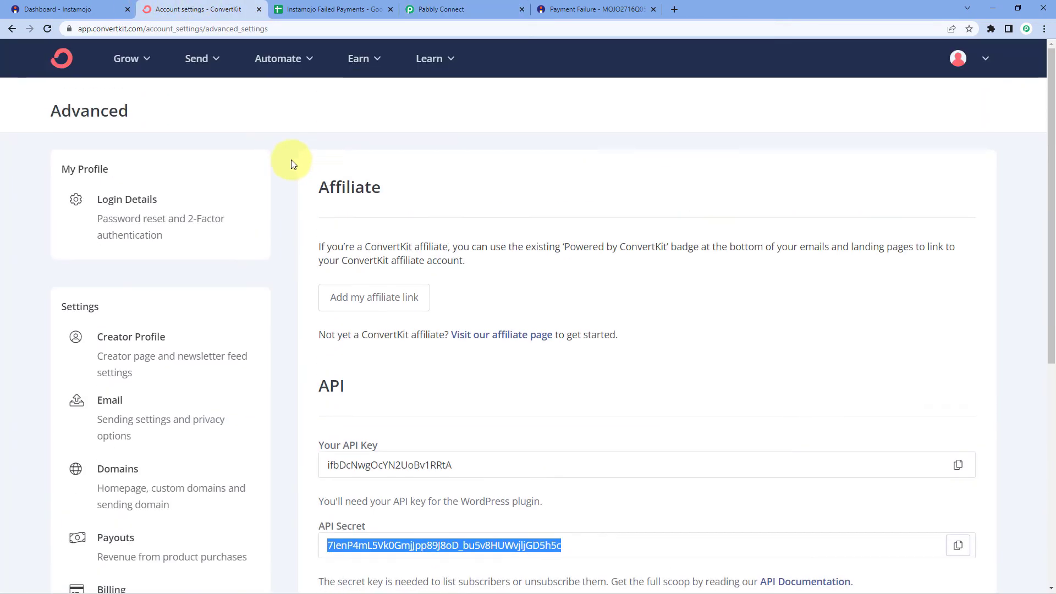
click(135, 65)
click(180, 193)
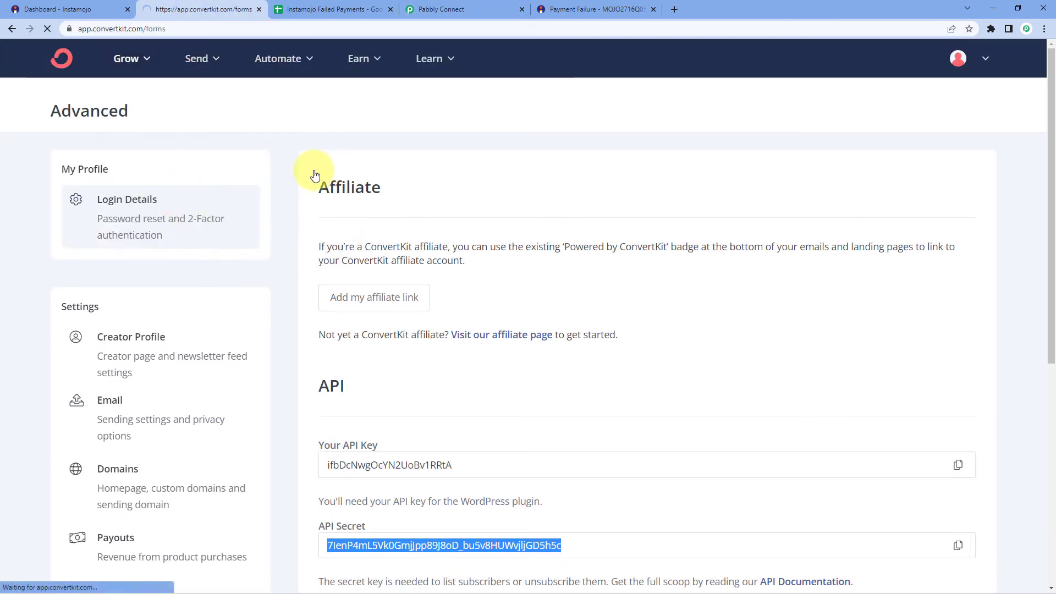
scroll(311, 173, down, 2)
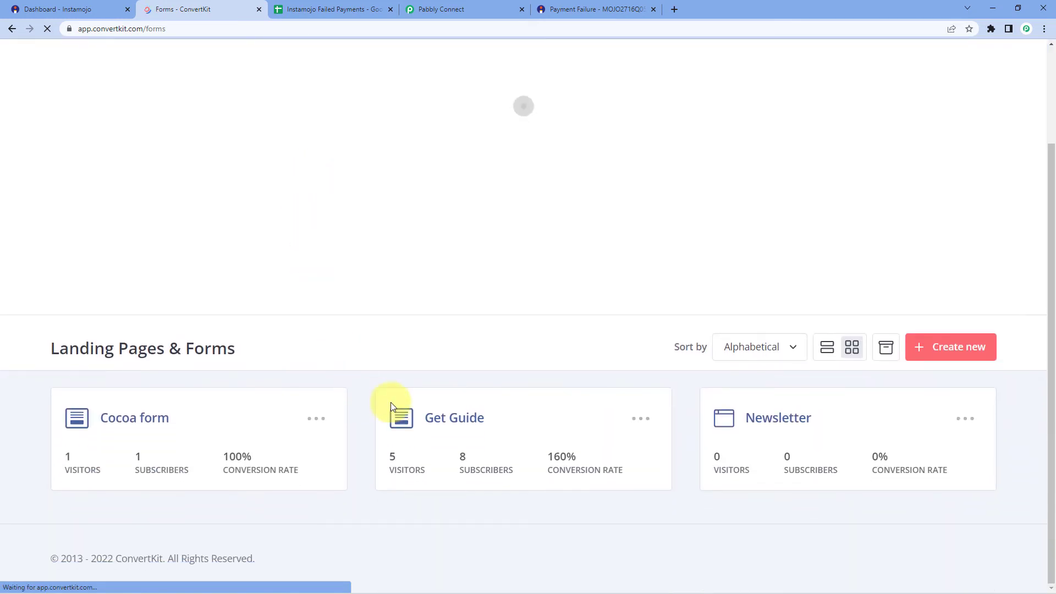
scroll(436, 410, down, 1)
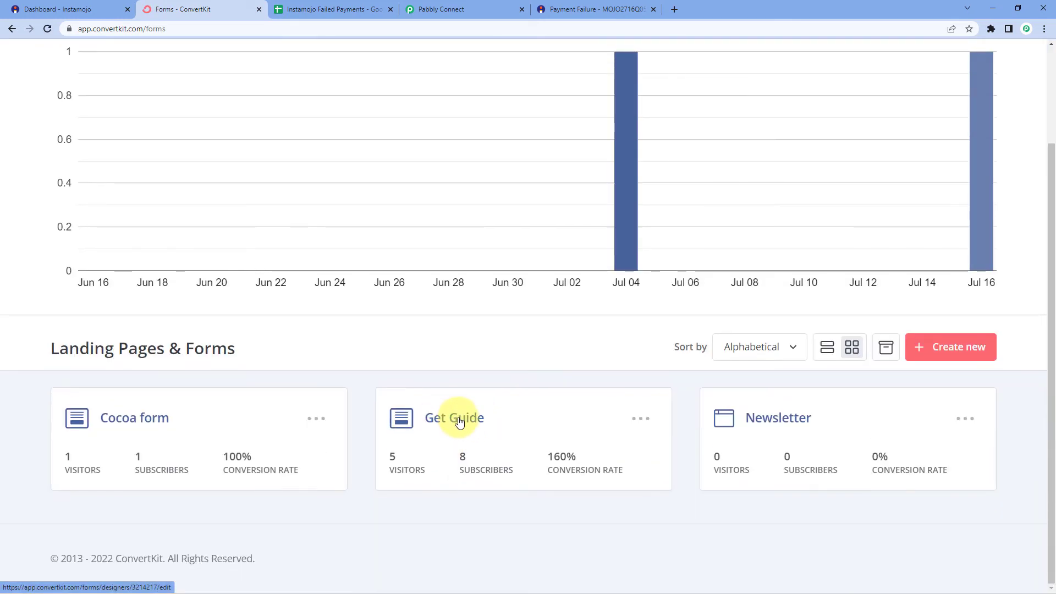
click(478, 418)
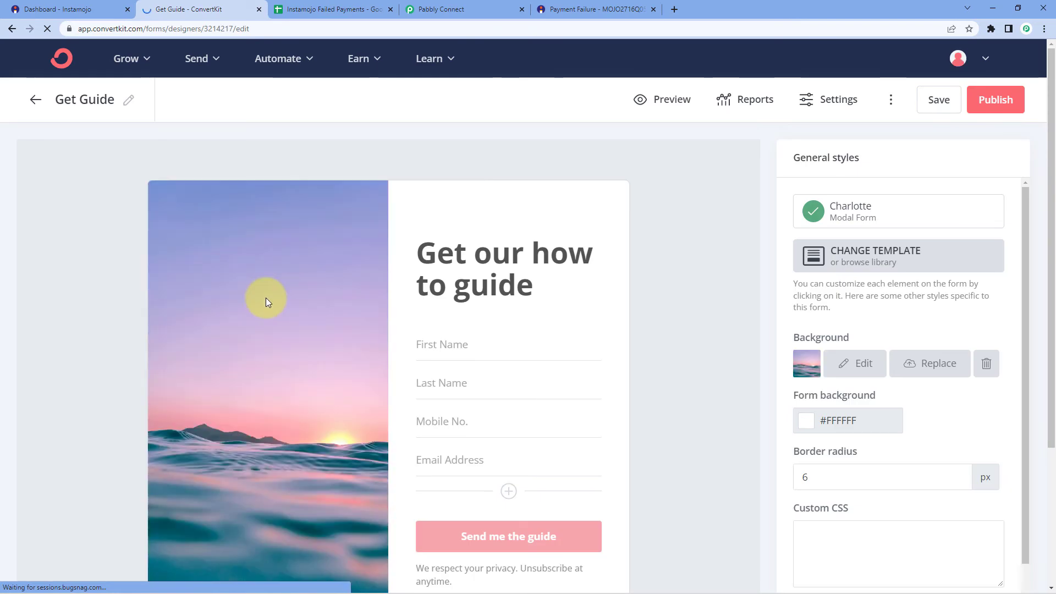
click(35, 98)
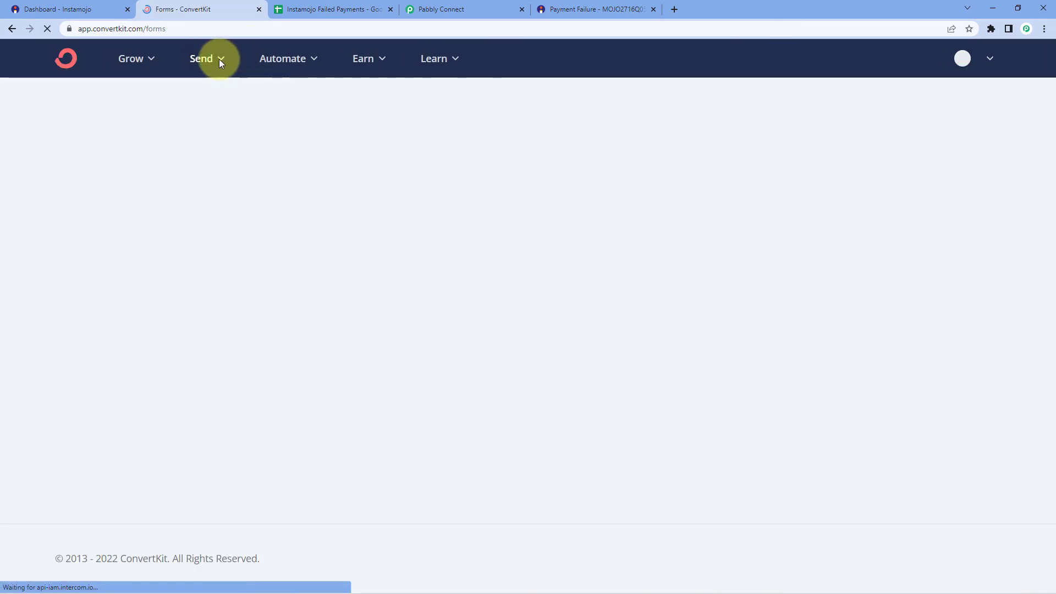
mouse_move(219, 64)
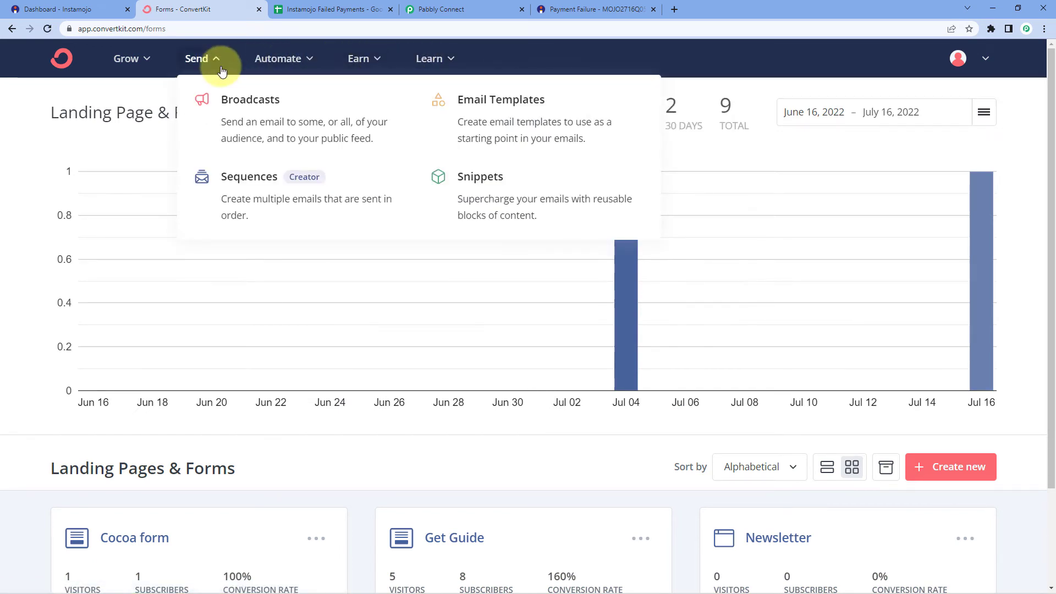
mouse_move(150, 70)
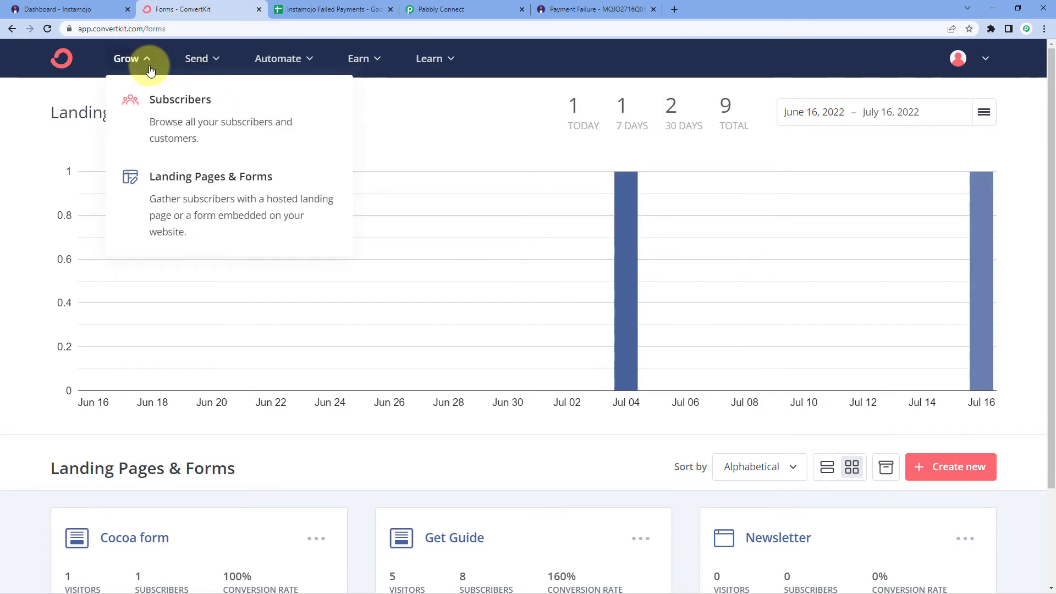
Open the newest subscriber's record from the Subscribers list
click(232, 108)
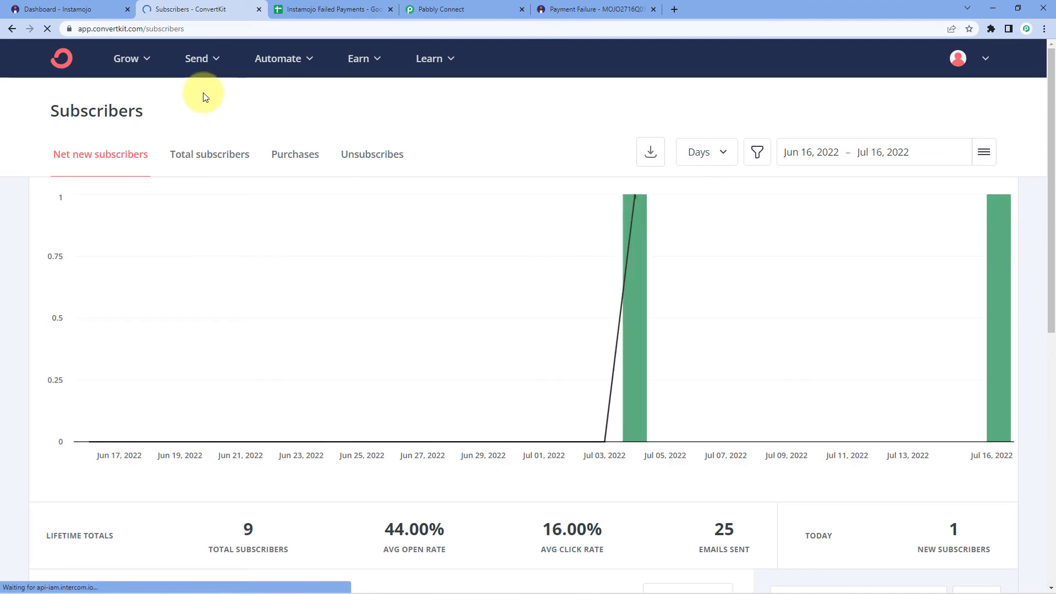
scroll(205, 98, down, 5)
scroll(206, 107, down, 3)
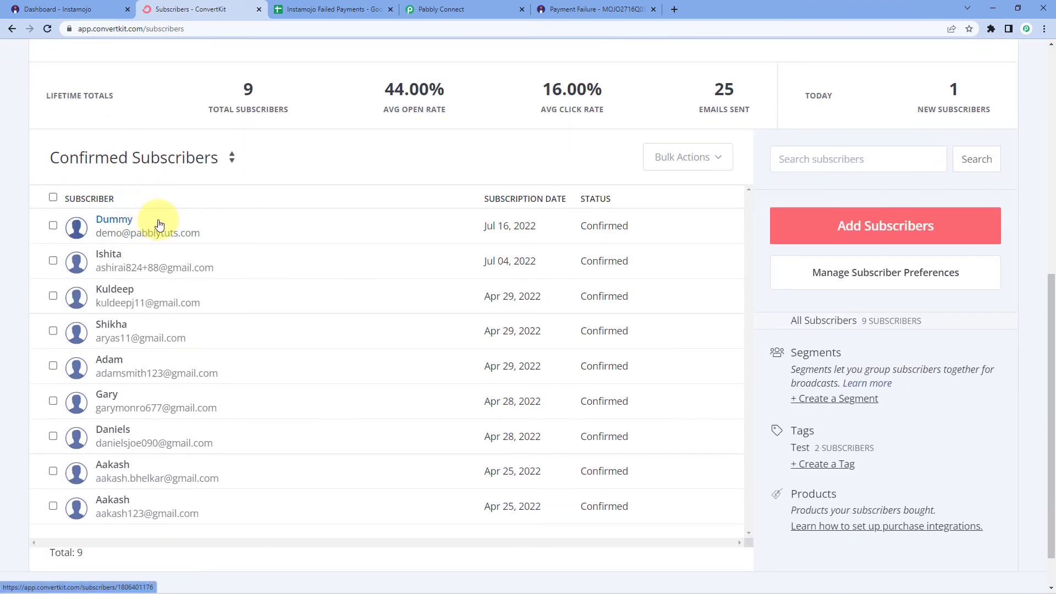
click(128, 223)
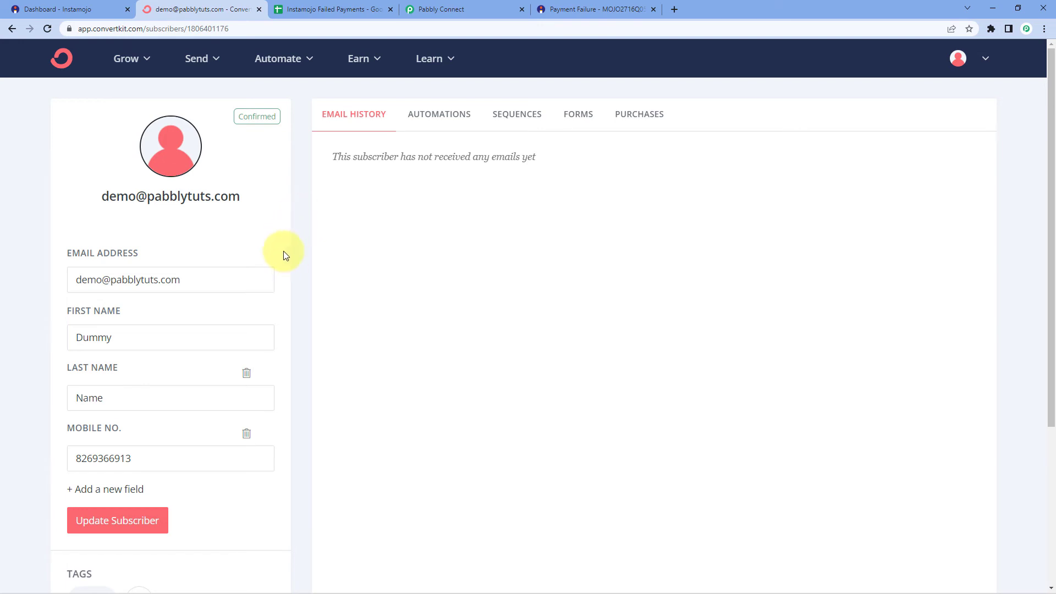
Verify the subscriber's email, first name, last name and mobile number arrived from the payment
drag(202, 283, 77, 281)
drag(141, 342, 89, 338)
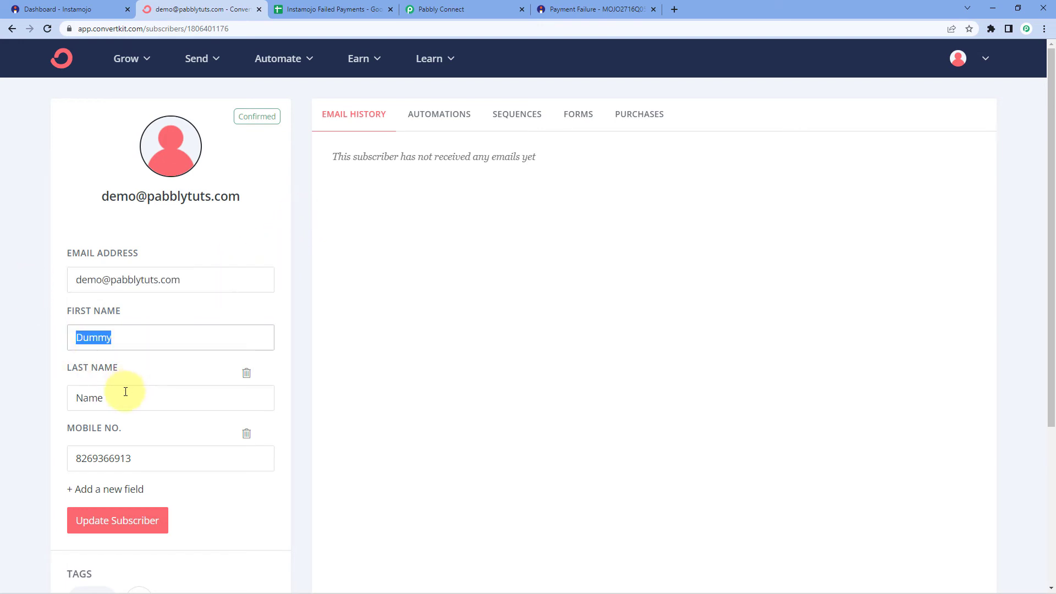
drag(124, 397, 55, 402)
drag(153, 457, 54, 443)
scroll(54, 443, down, 3)
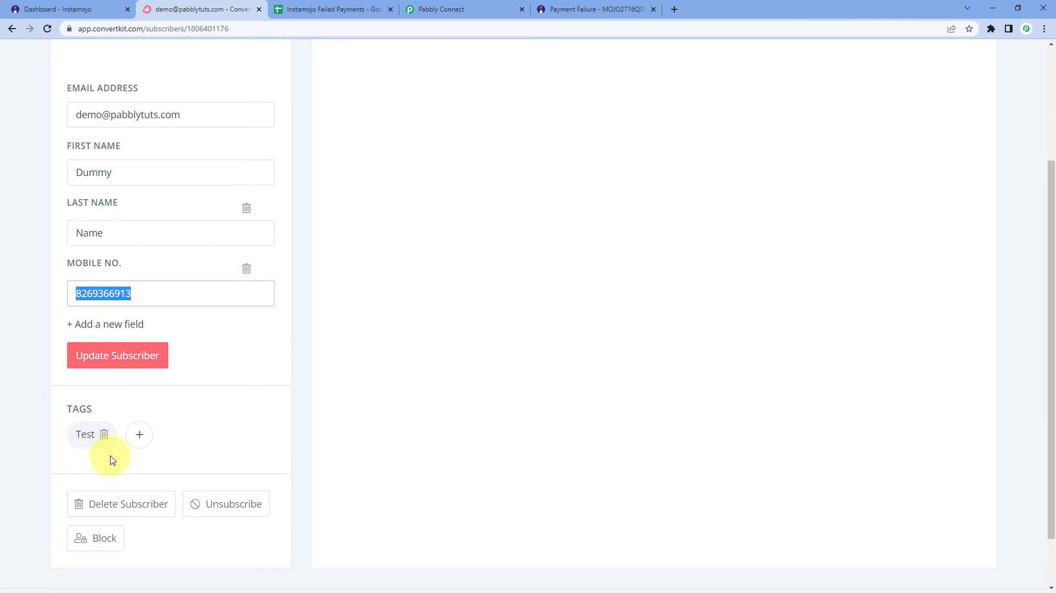
click(301, 342)
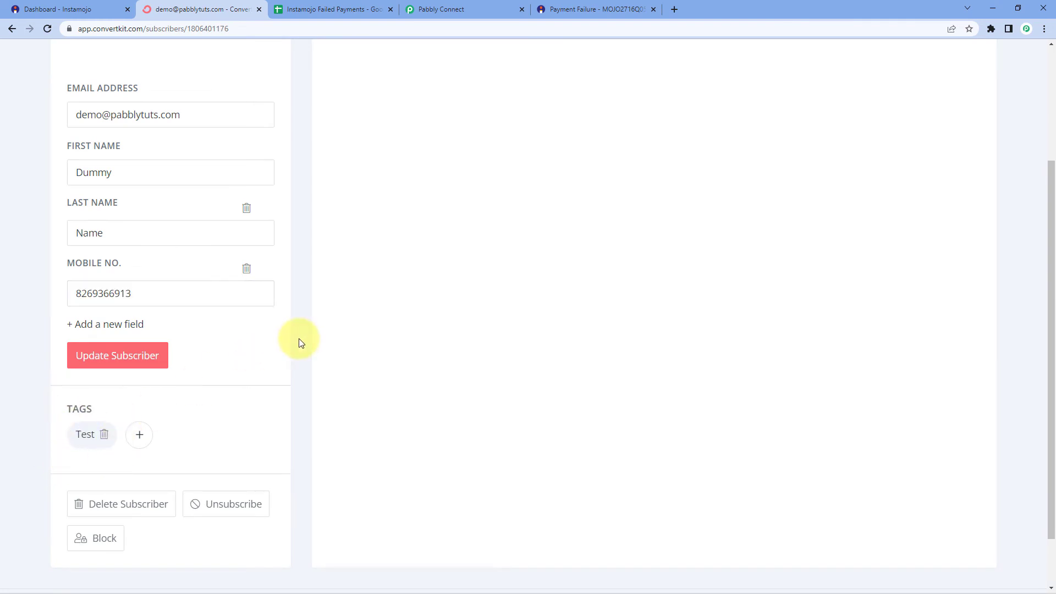
scroll(301, 342, up, 3)
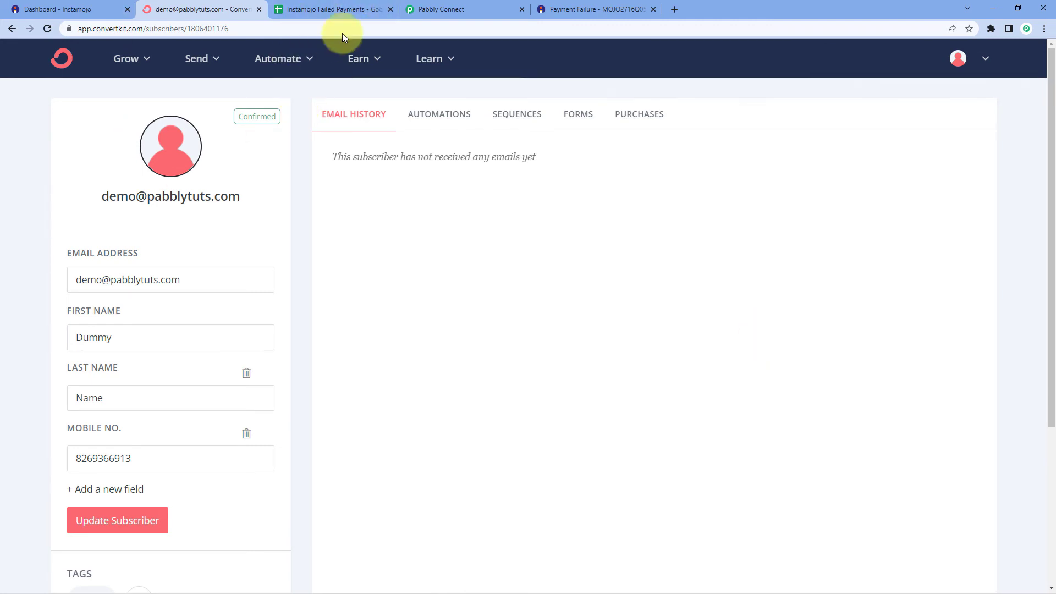
Add a new Google Sheets action step below the ConvertKit step
click(451, 6)
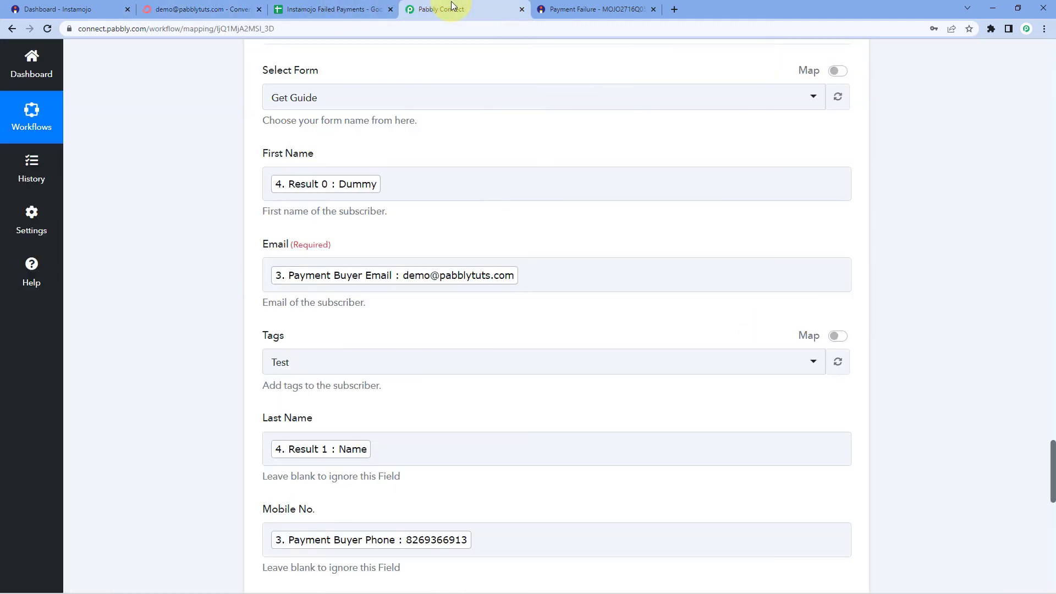
scroll(897, 249, down, 15)
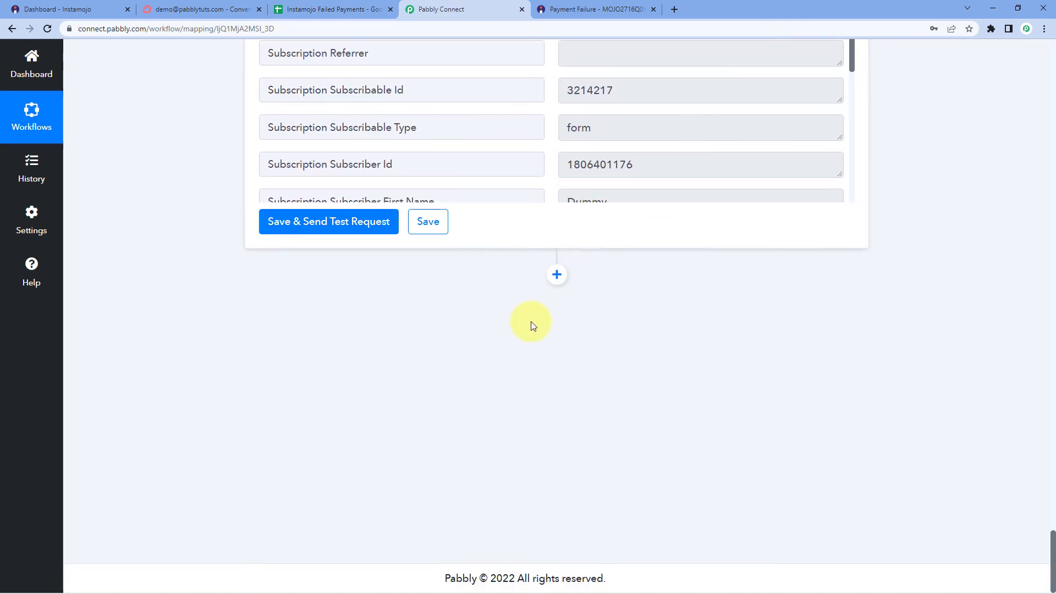
click(556, 275)
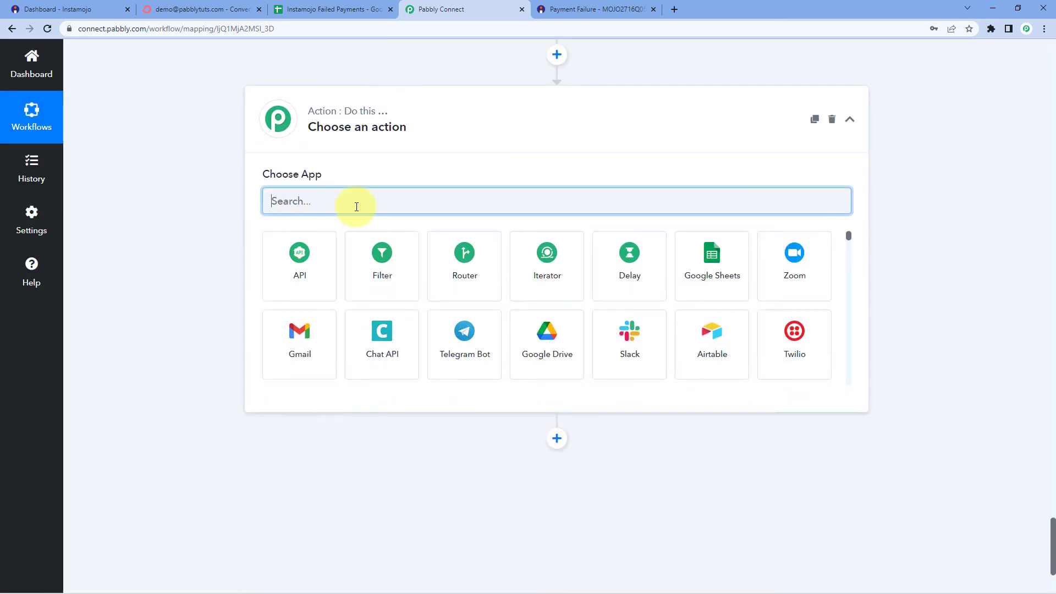
click(705, 263)
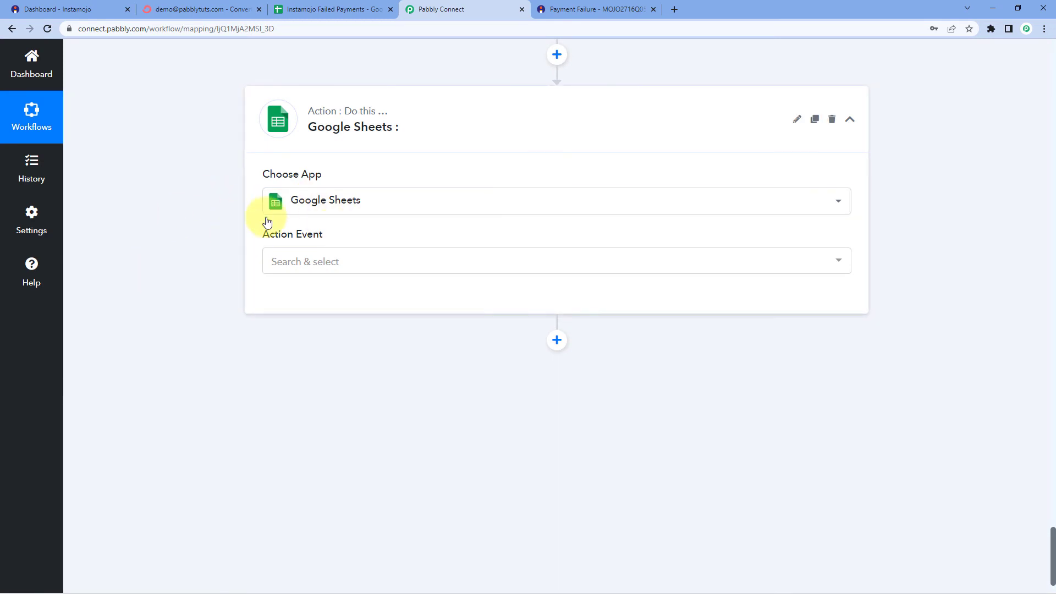
click(330, 262)
Choose Add New Row and authorise a new Google Sheets connection with the Google account
click(314, 327)
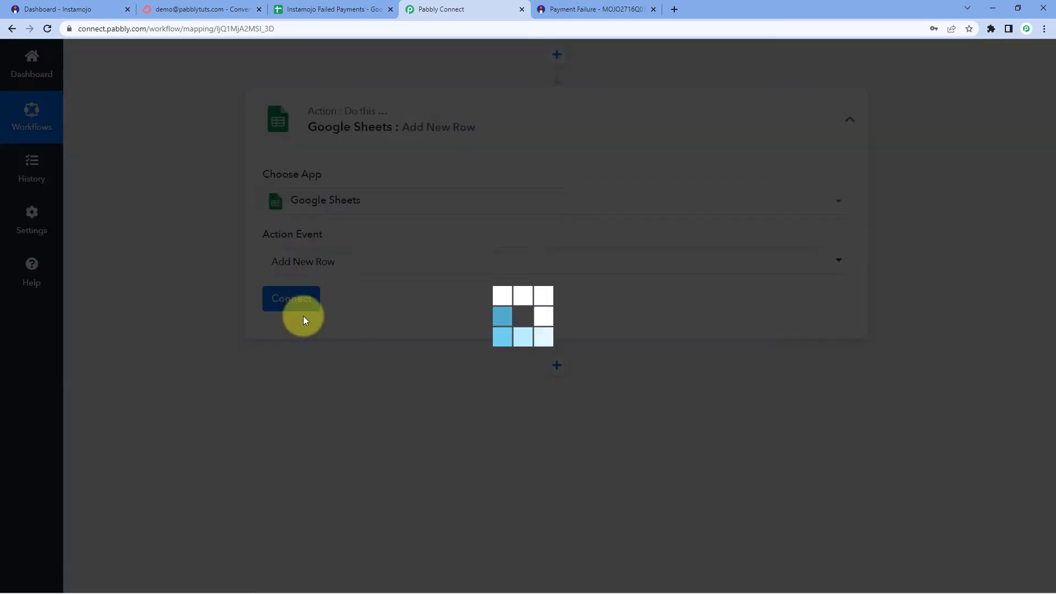
click(312, 303)
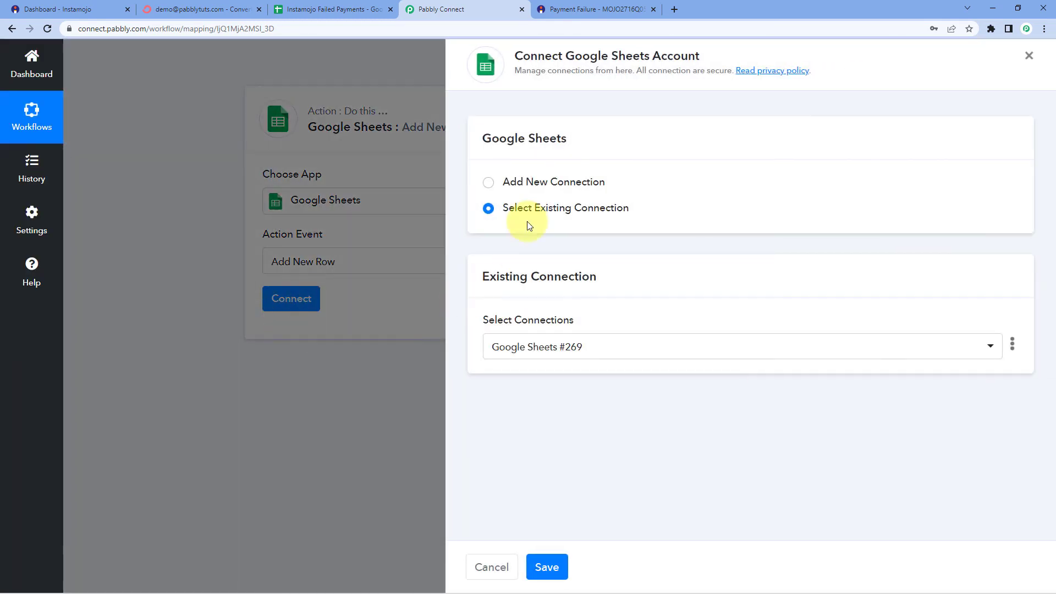
click(489, 184)
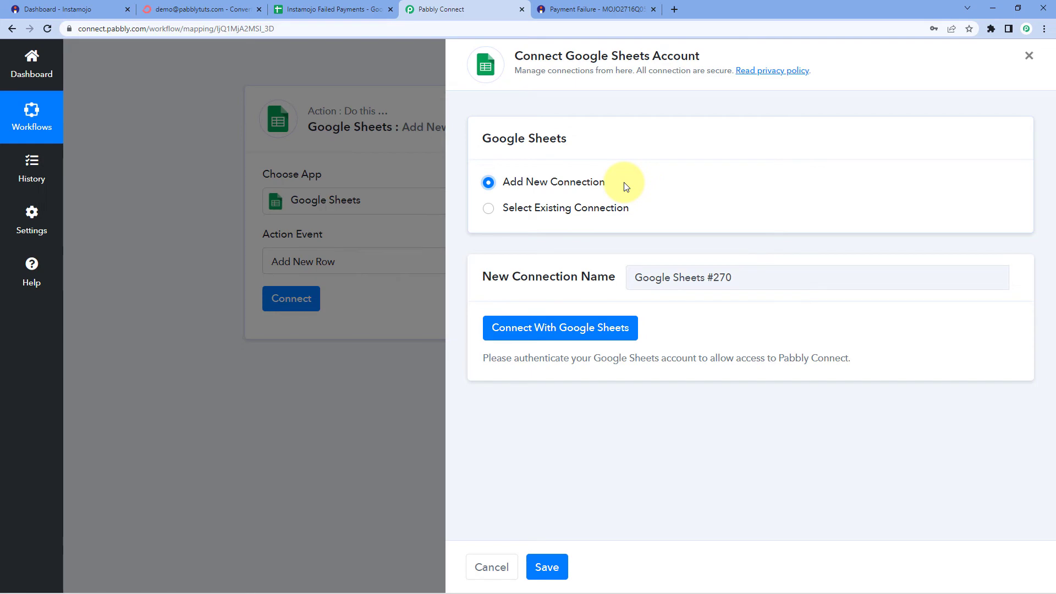
click(551, 330)
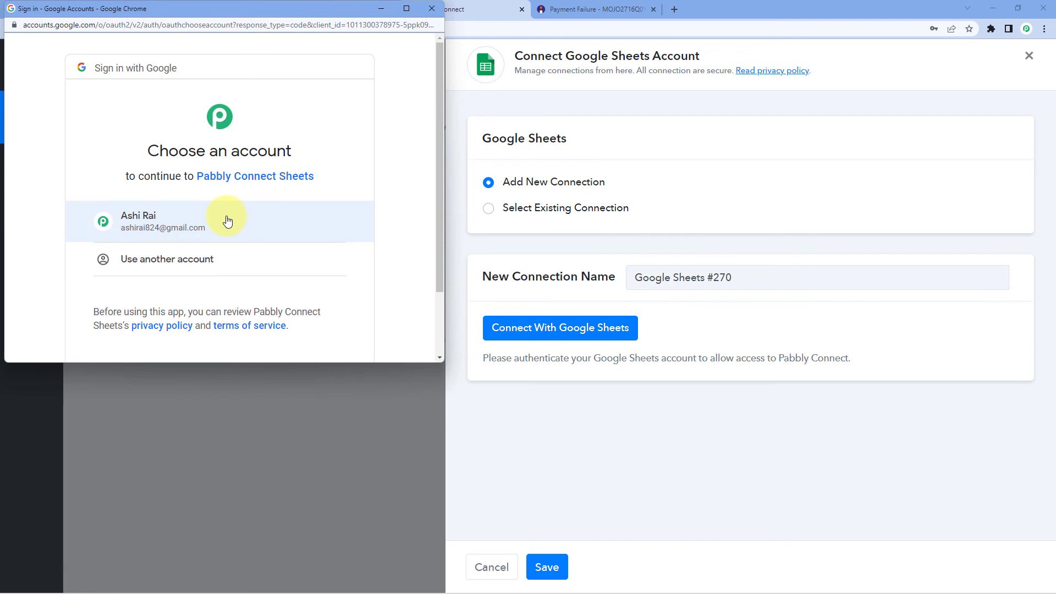
click(228, 221)
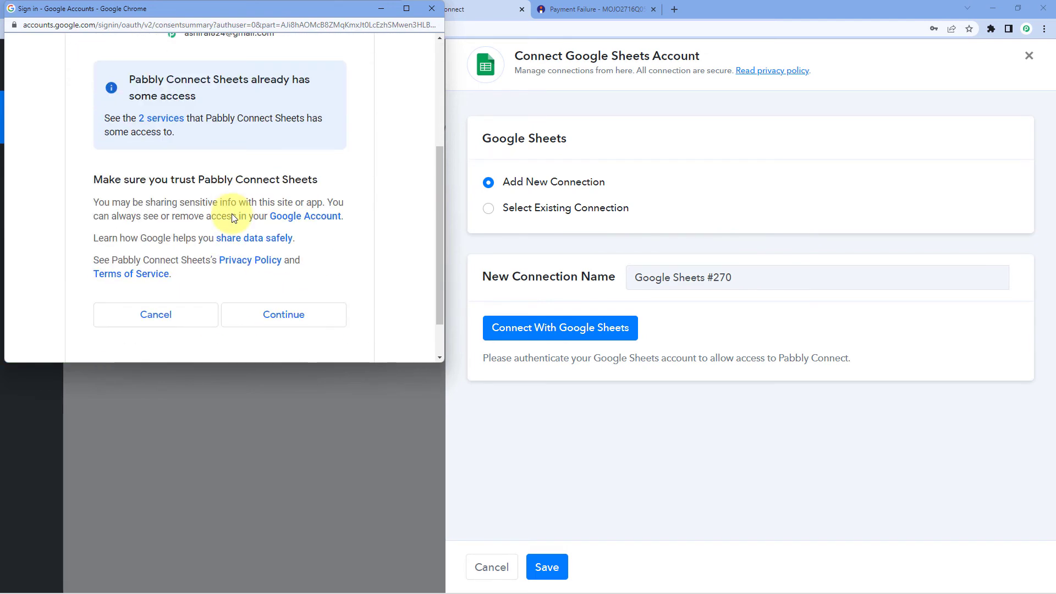
click(277, 258)
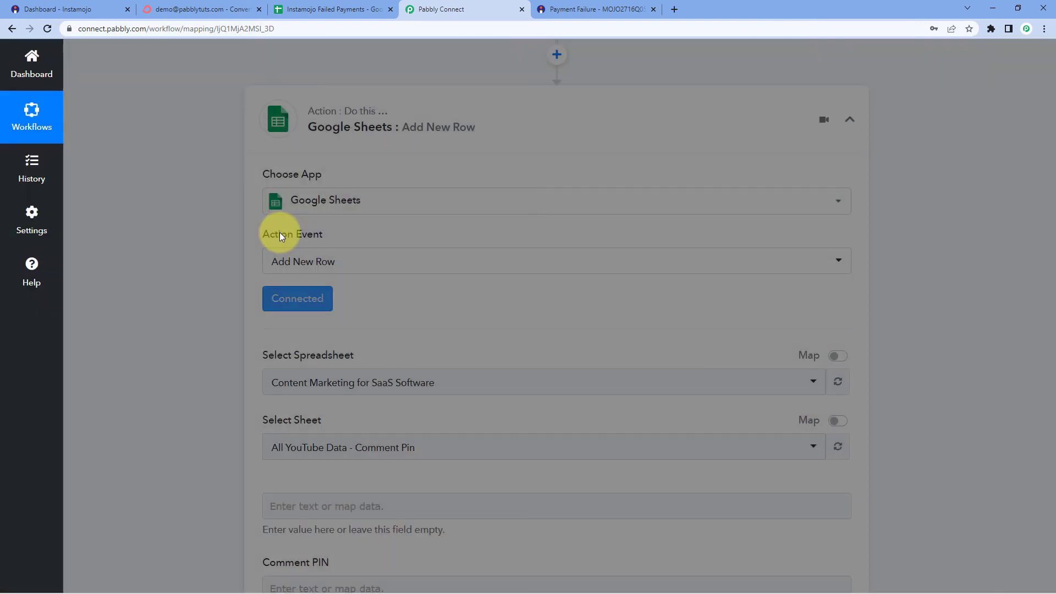
Select the 'Instamojo Failed Payments' spreadsheet in the Google Sheets step
scroll(220, 242, down, 3)
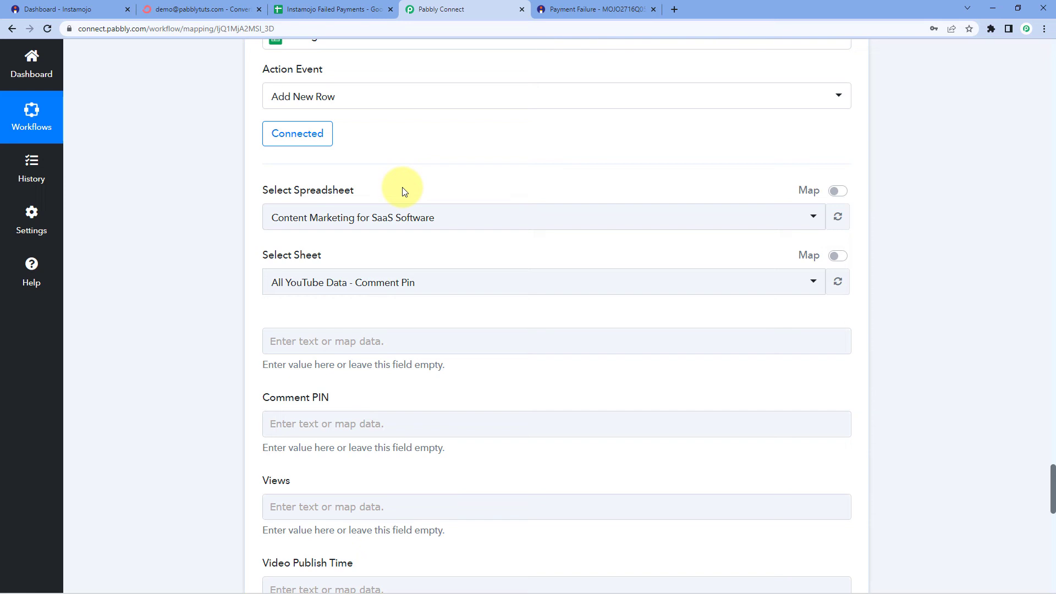
click(347, 9)
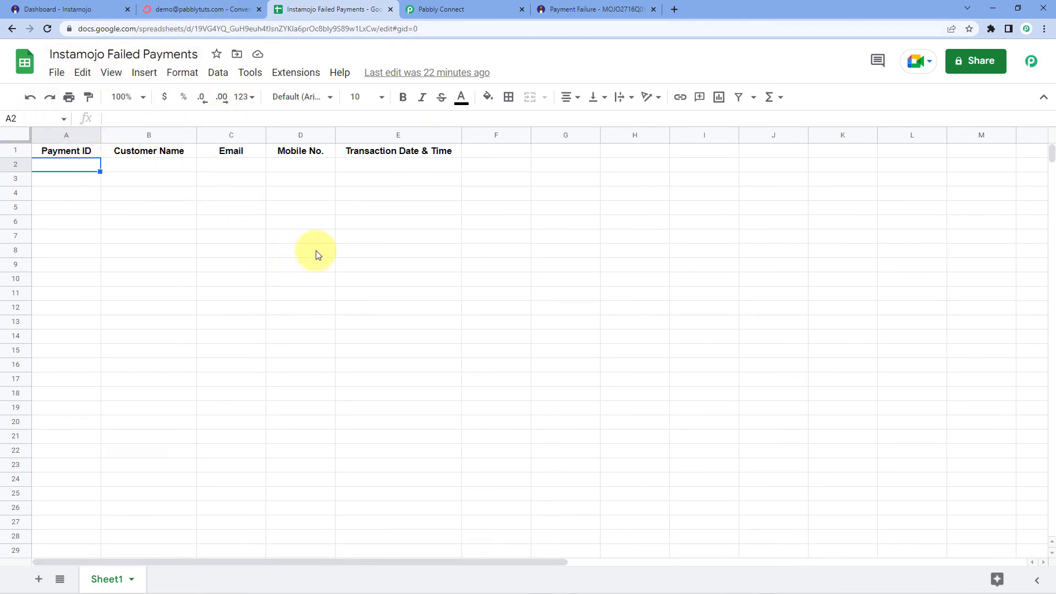
click(463, 14)
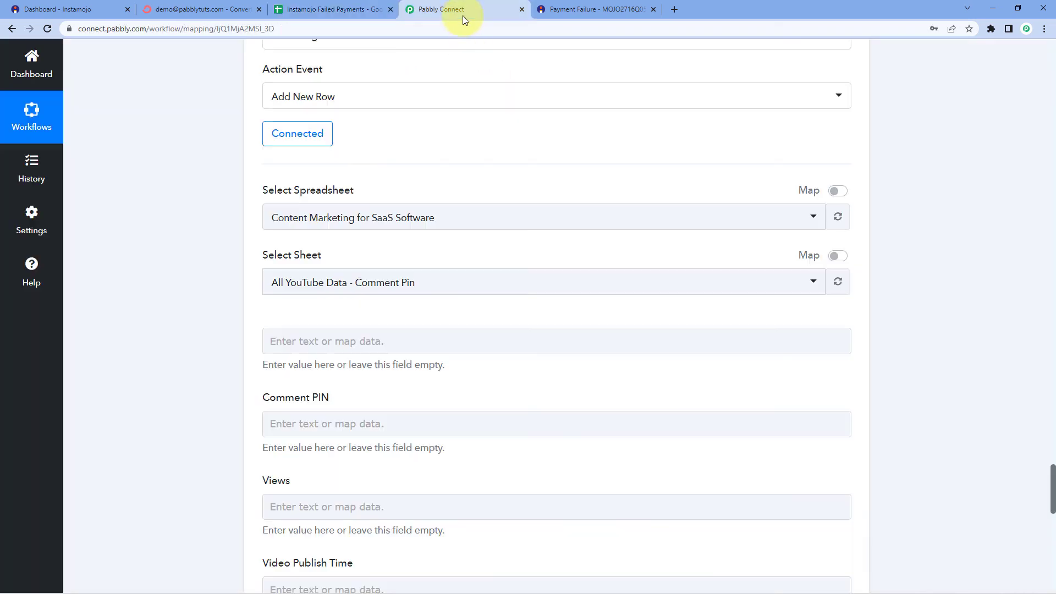
click(385, 217)
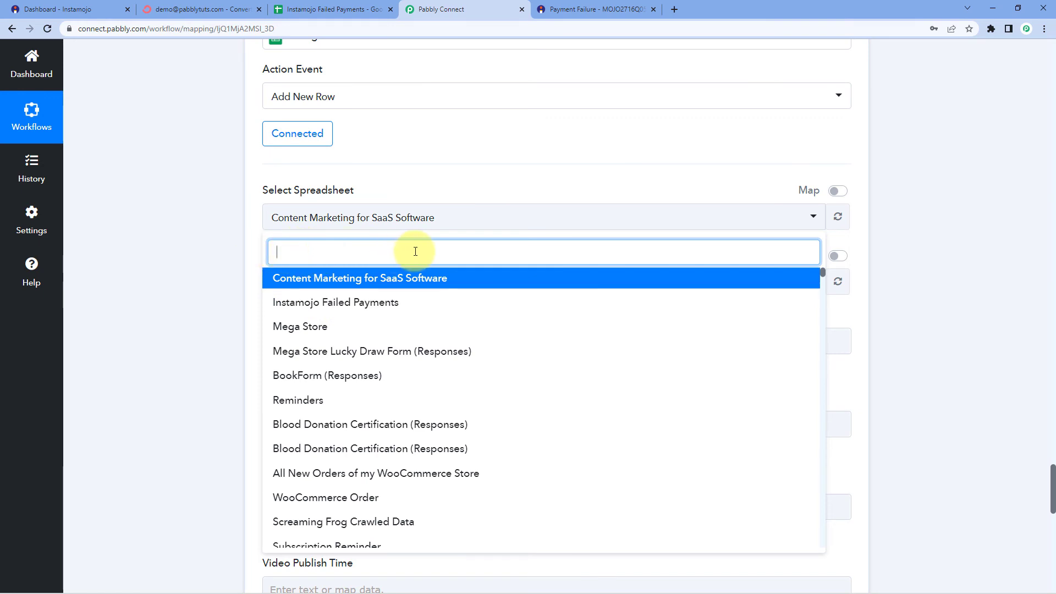
click(286, 302)
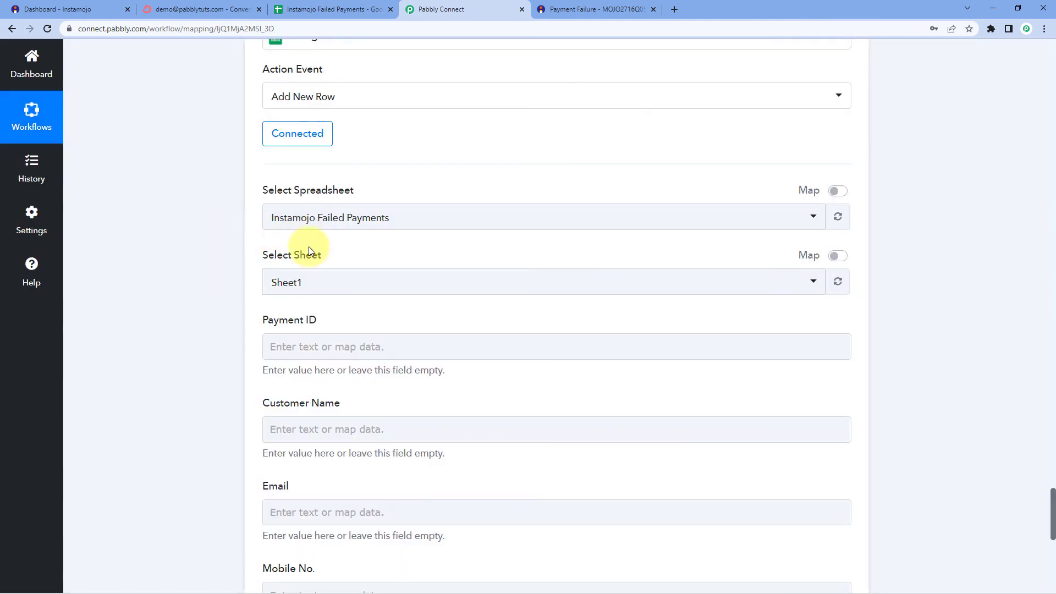
Pick Sheet1 as the target sheet after checking its column headers
click(319, 10)
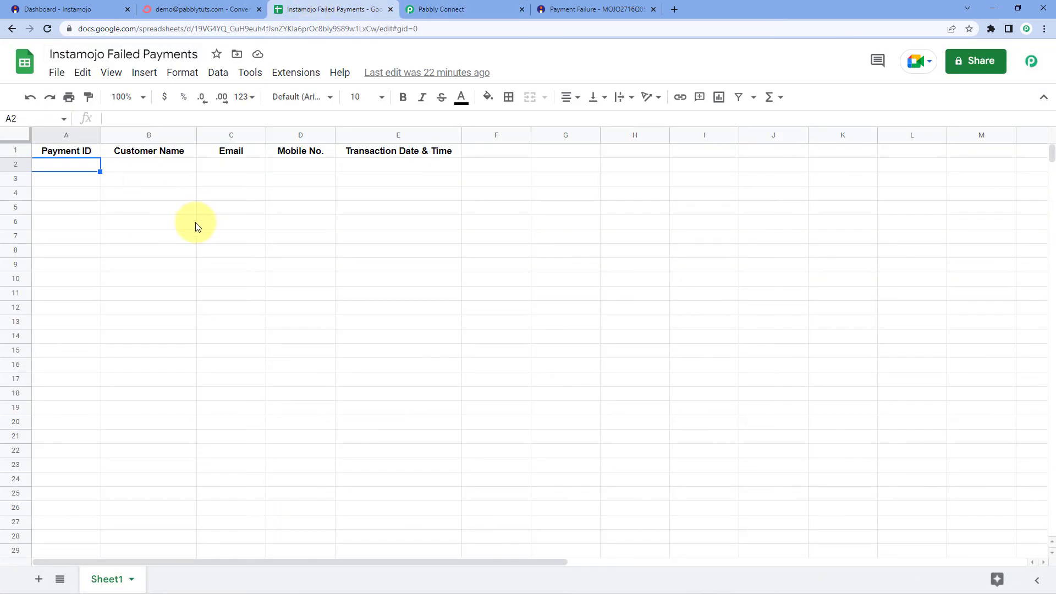
click(408, 6)
click(302, 280)
click(289, 345)
scroll(240, 302, down, 3)
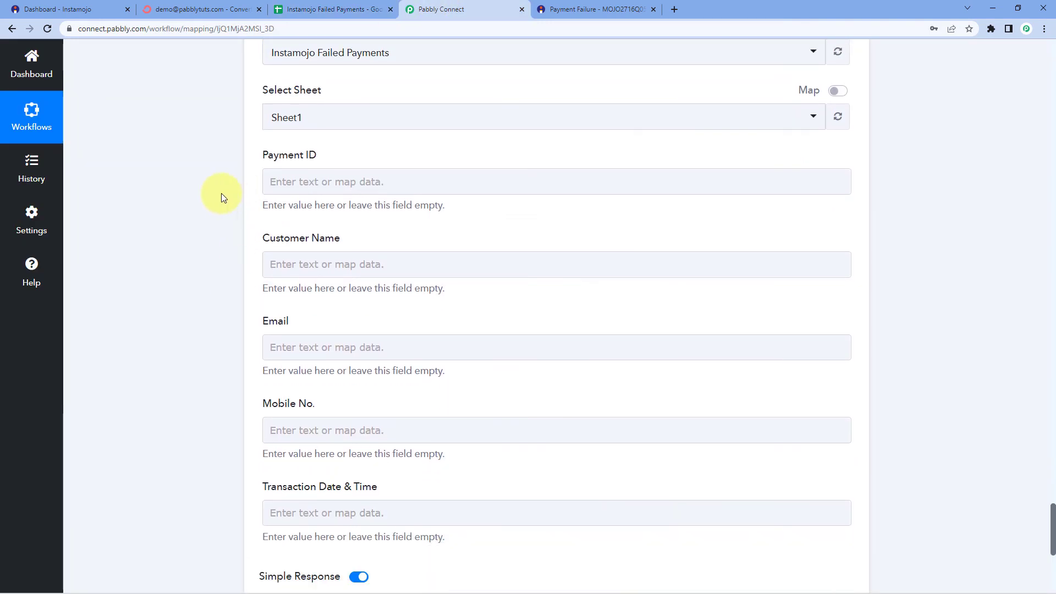
Compare the spreadsheet's header row A1:E1 with the step's column fields
click(324, 9)
drag(65, 156, 462, 156)
click(450, 5)
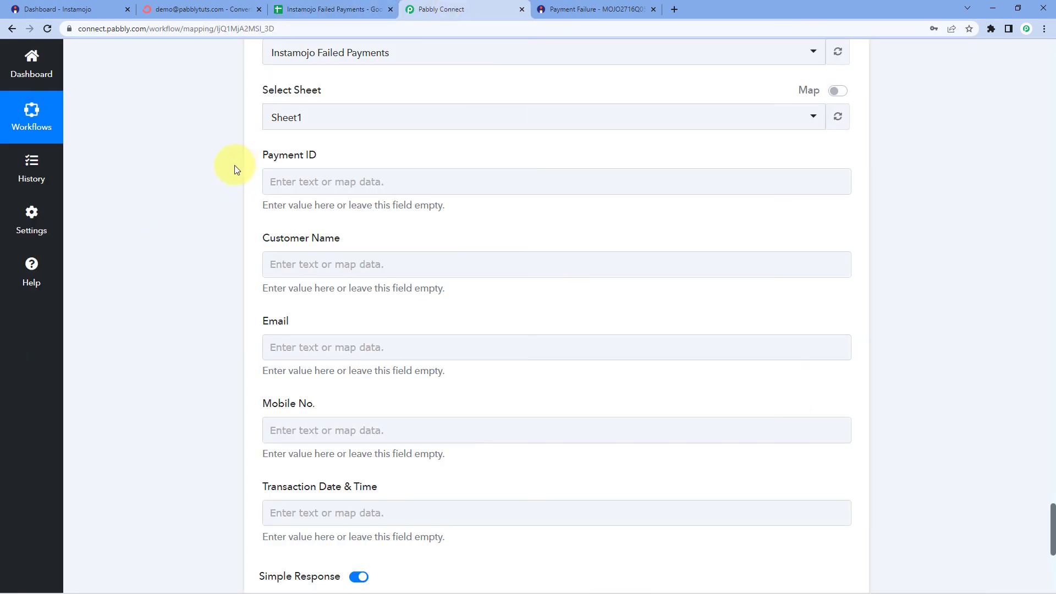
scroll(237, 168, down, 1)
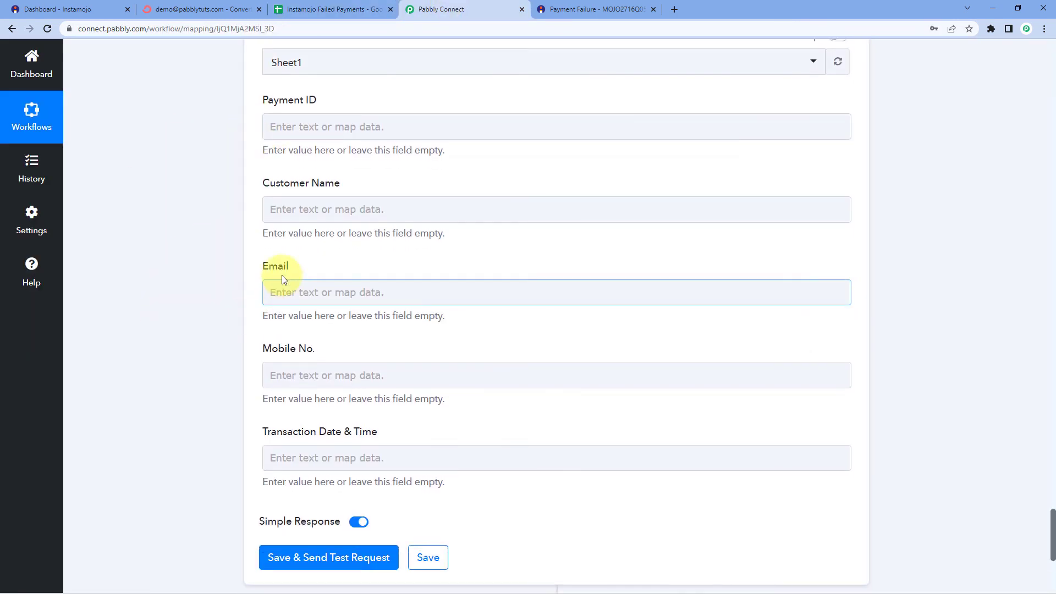
scroll(151, 326, up, 1)
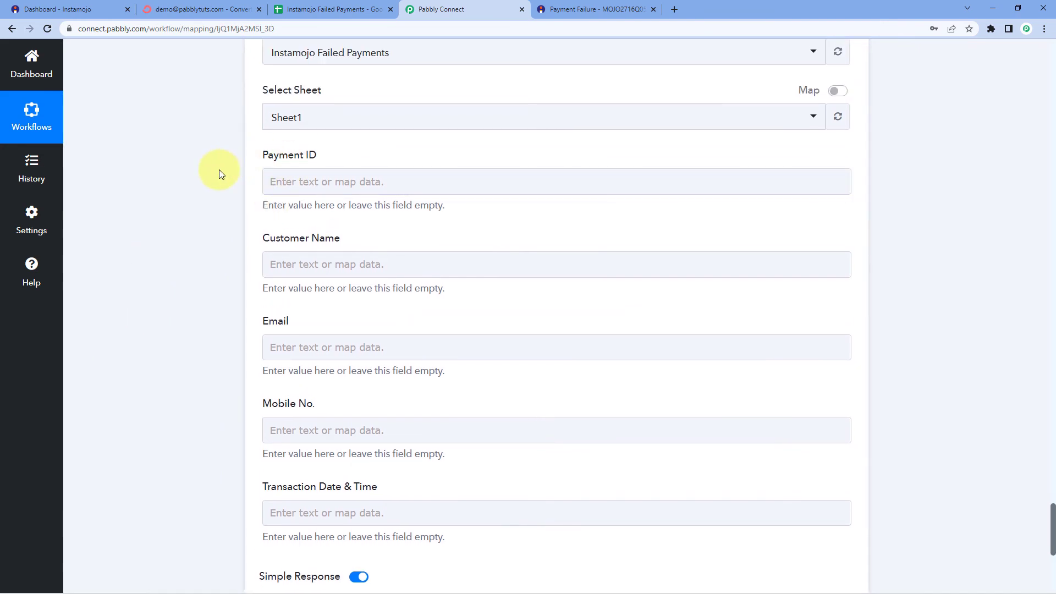
click(344, 165)
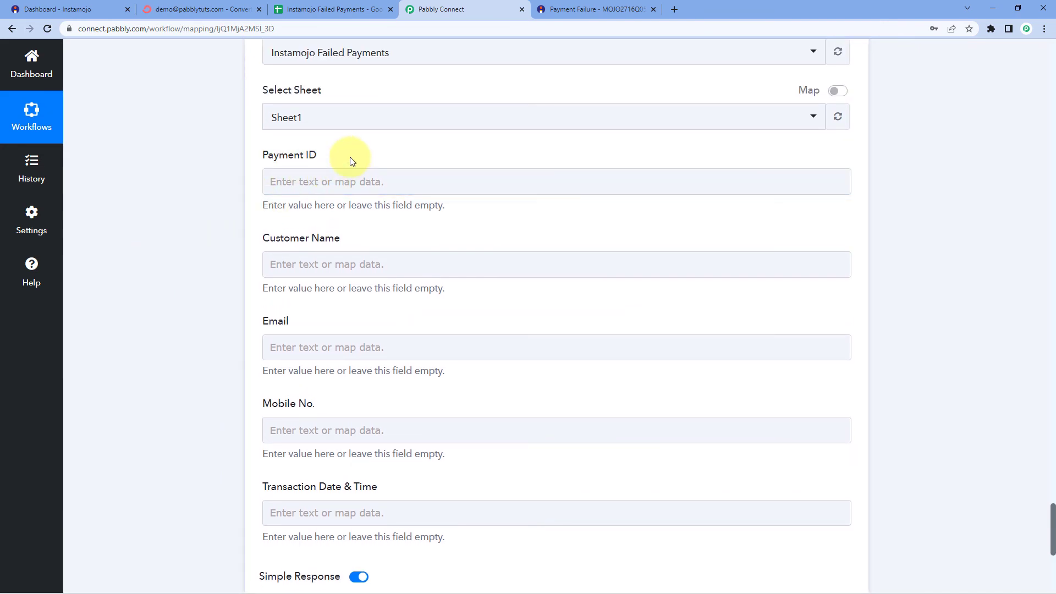
click(333, 11)
click(80, 164)
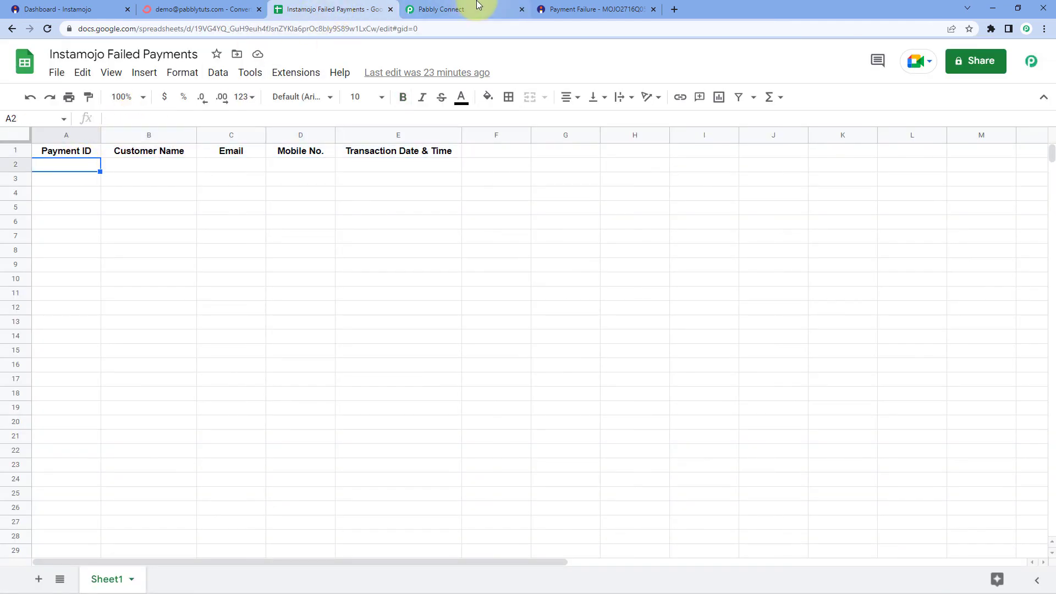
click(480, 9)
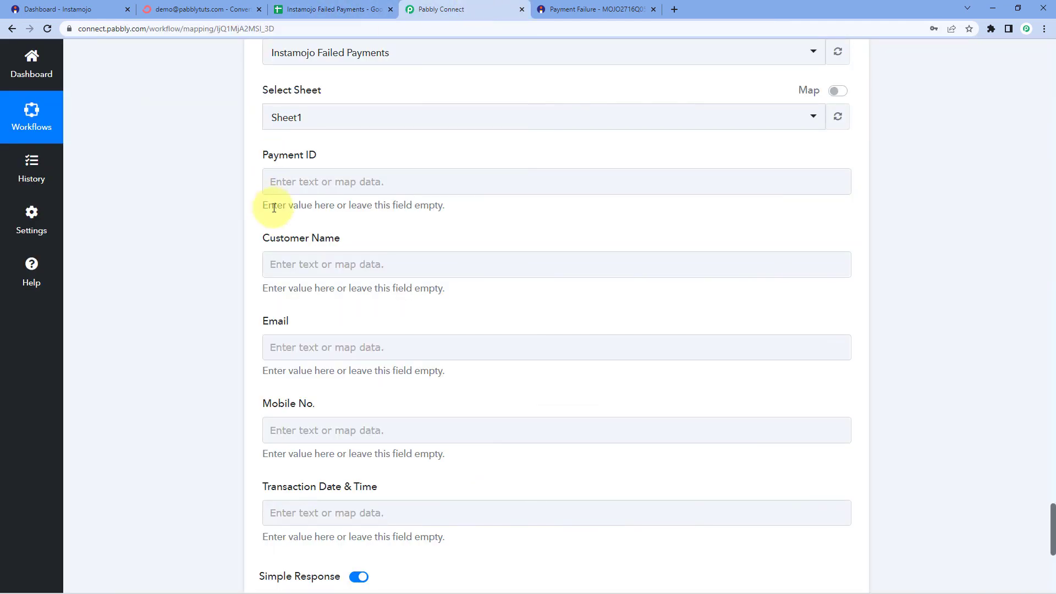
Map Instamojo's Payment Id into Payment ID and Buyer Name into Customer Name
click(304, 183)
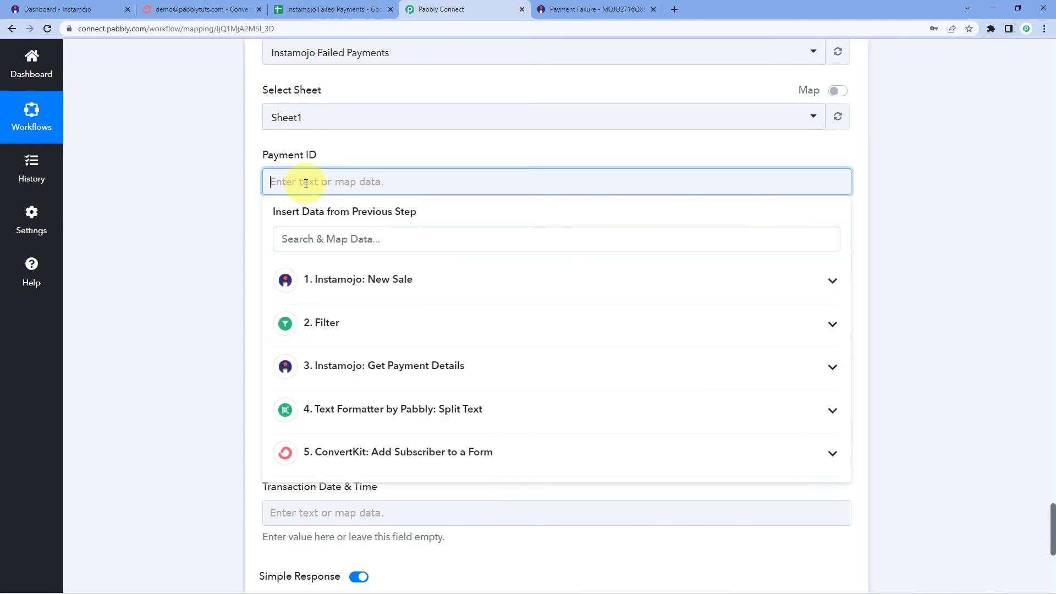
scroll(303, 184, down, 1)
click(398, 311)
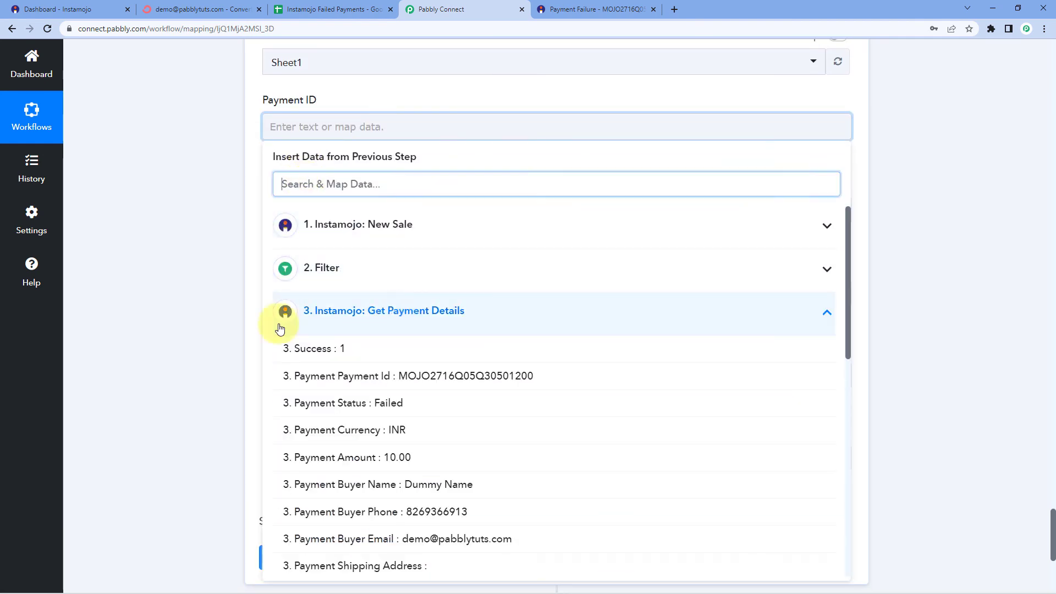
scroll(364, 317, down, 1)
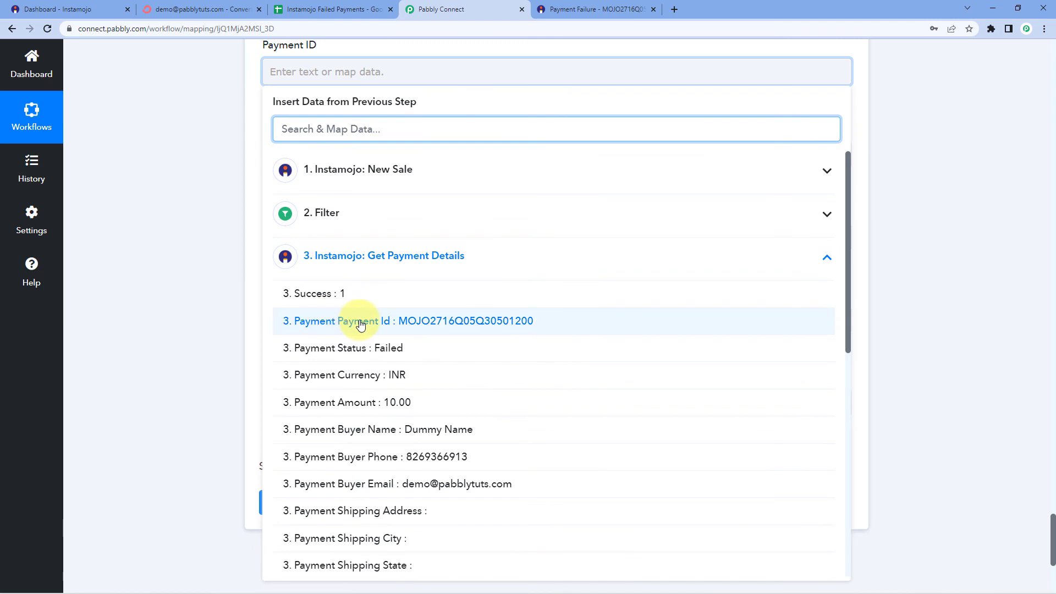
click(361, 325)
click(242, 205)
click(329, 161)
click(435, 347)
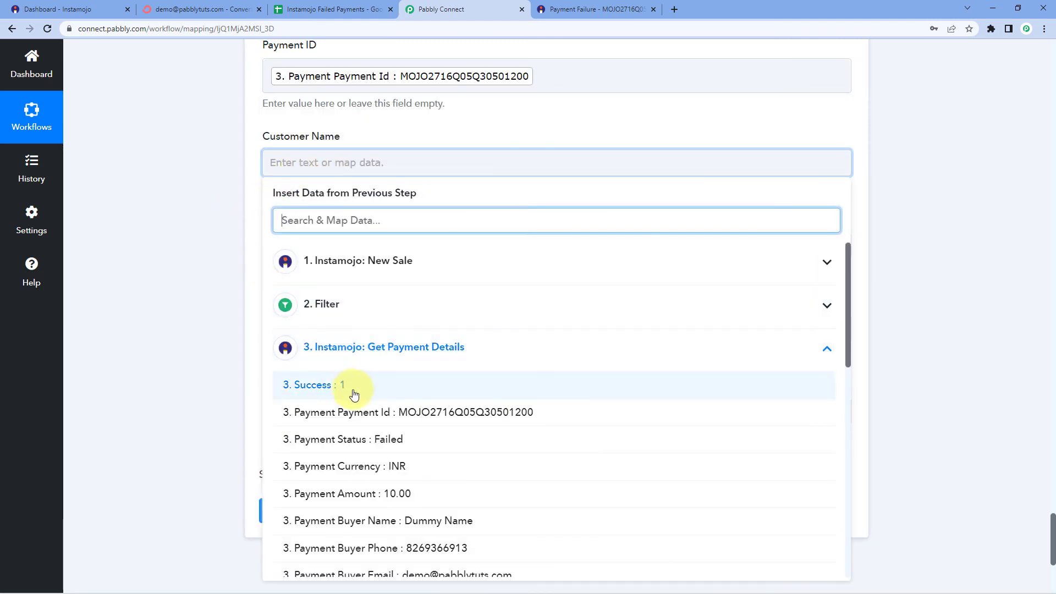
scroll(330, 393, down, 1)
click(370, 408)
click(192, 234)
Map Buyer Email into Email and Buyer Phone into Mobile No
scroll(192, 235, down, 2)
click(307, 145)
click(373, 332)
scroll(370, 403, down, 2)
click(370, 516)
click(214, 319)
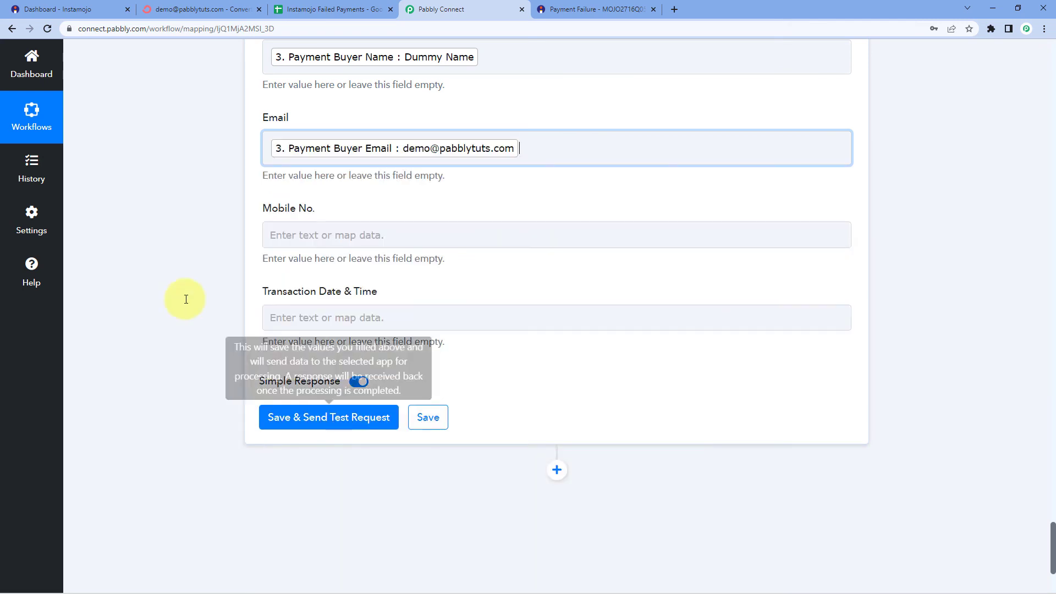
click(272, 235)
click(353, 320)
scroll(366, 341, down, 2)
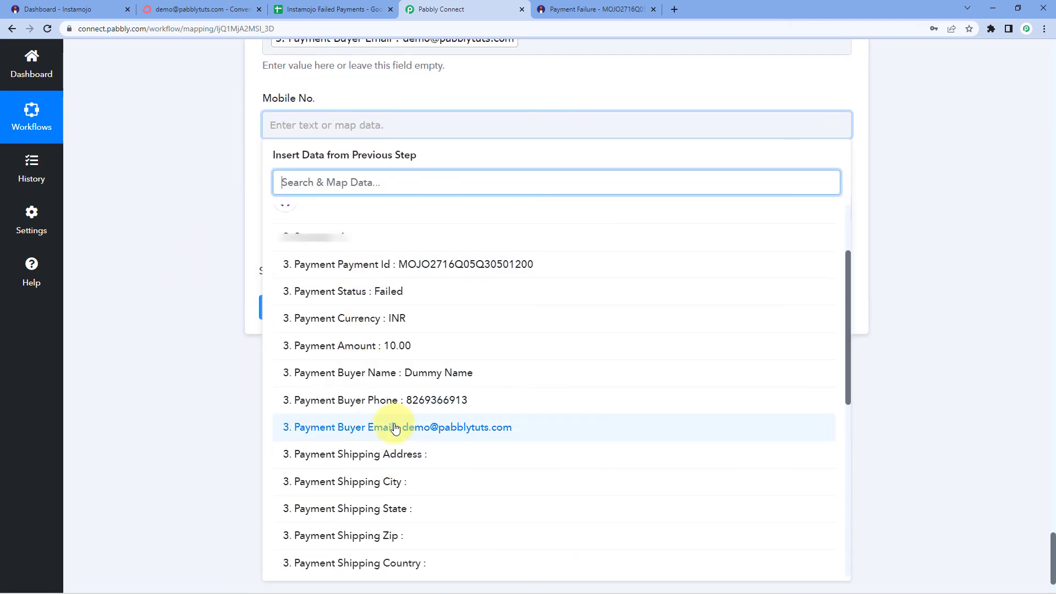
click(371, 401)
click(134, 222)
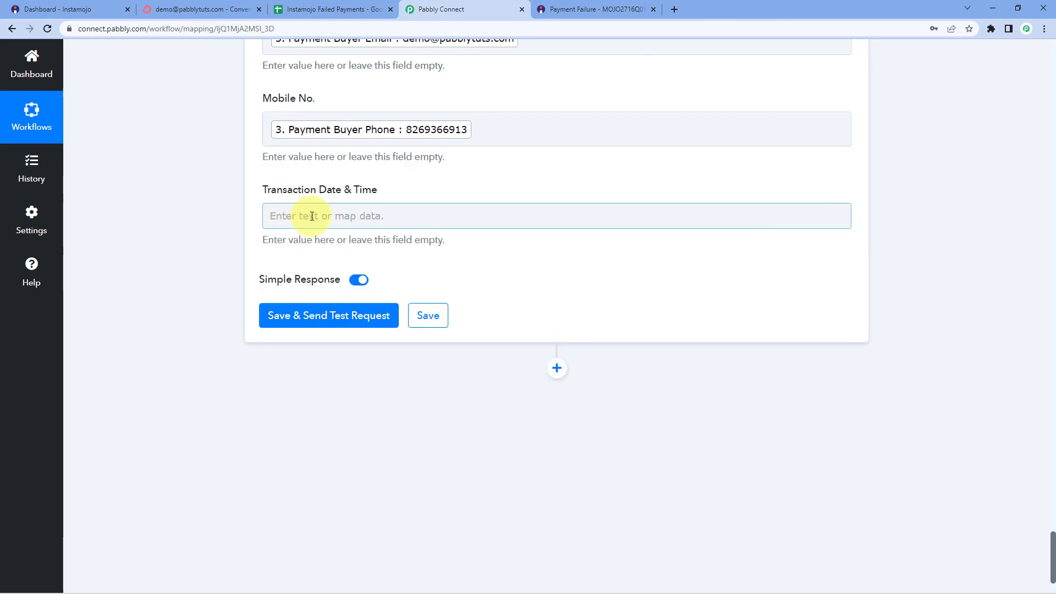
Map the payment's Created At into Transaction Date & Time
click(312, 216)
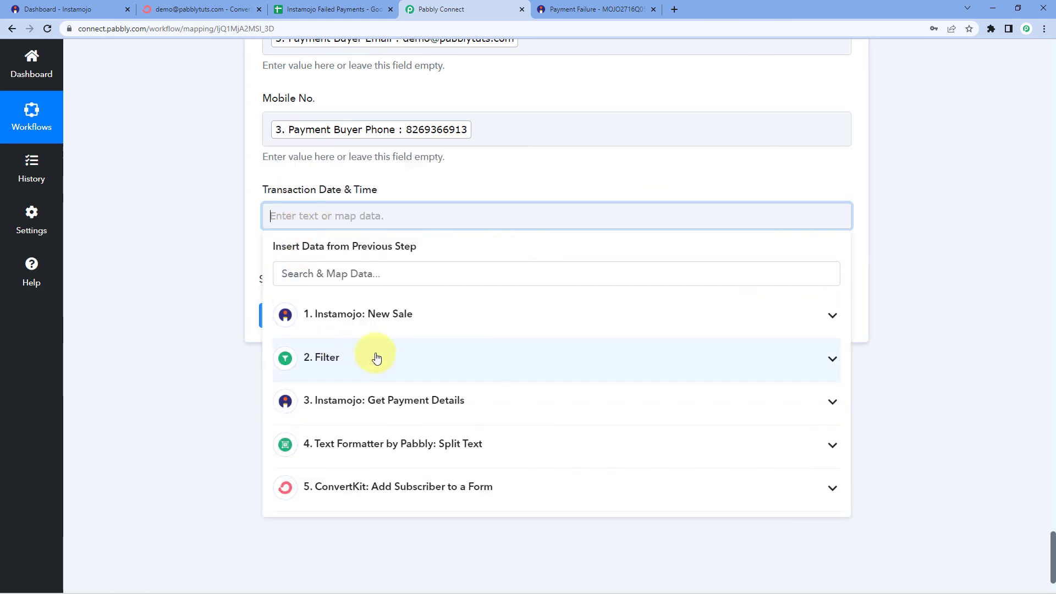
click(385, 406)
scroll(396, 453, down, 6)
scroll(400, 454, down, 5)
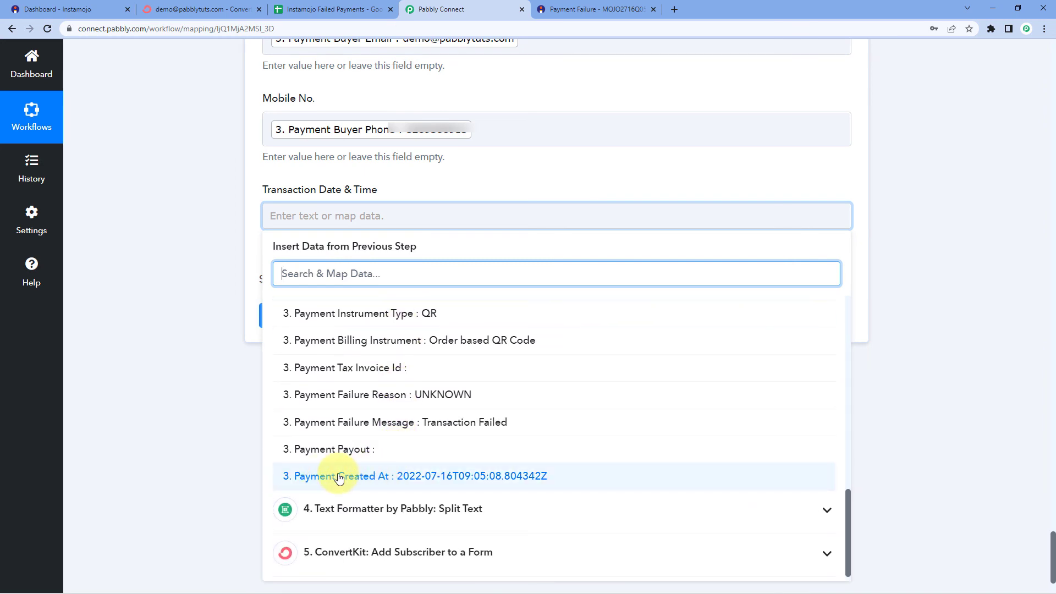
click(390, 477)
click(189, 249)
Save the Google Sheets step and send a test row to the empty sheet
scroll(190, 249, up, 1)
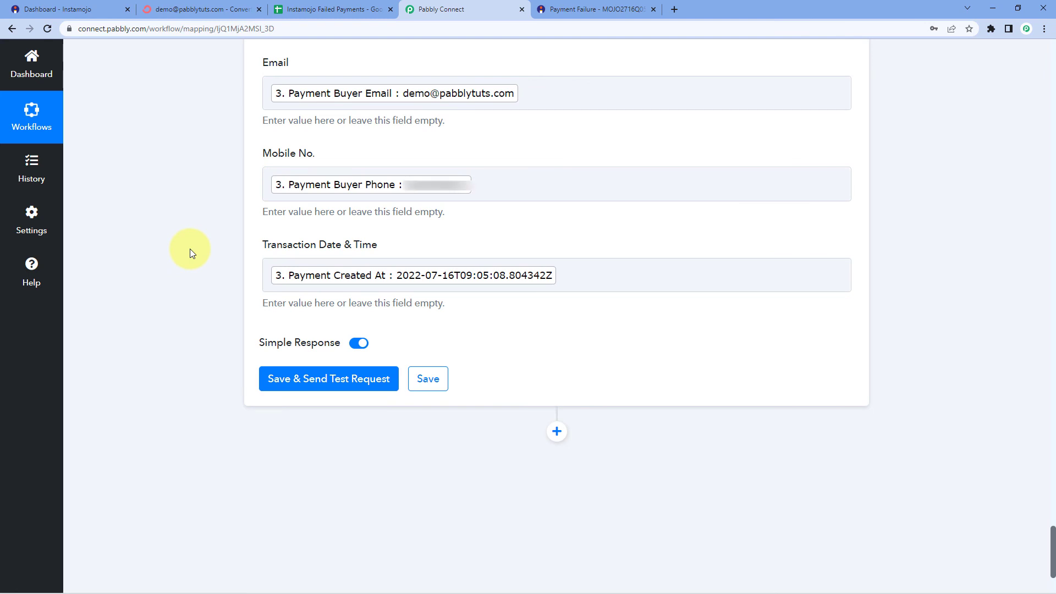
click(328, 9)
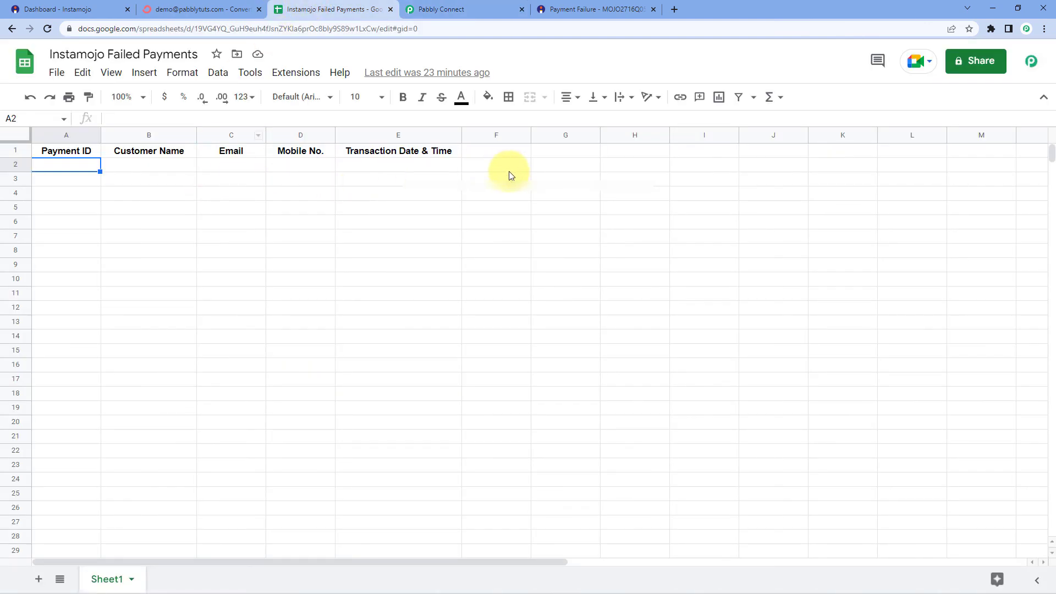
click(428, 4)
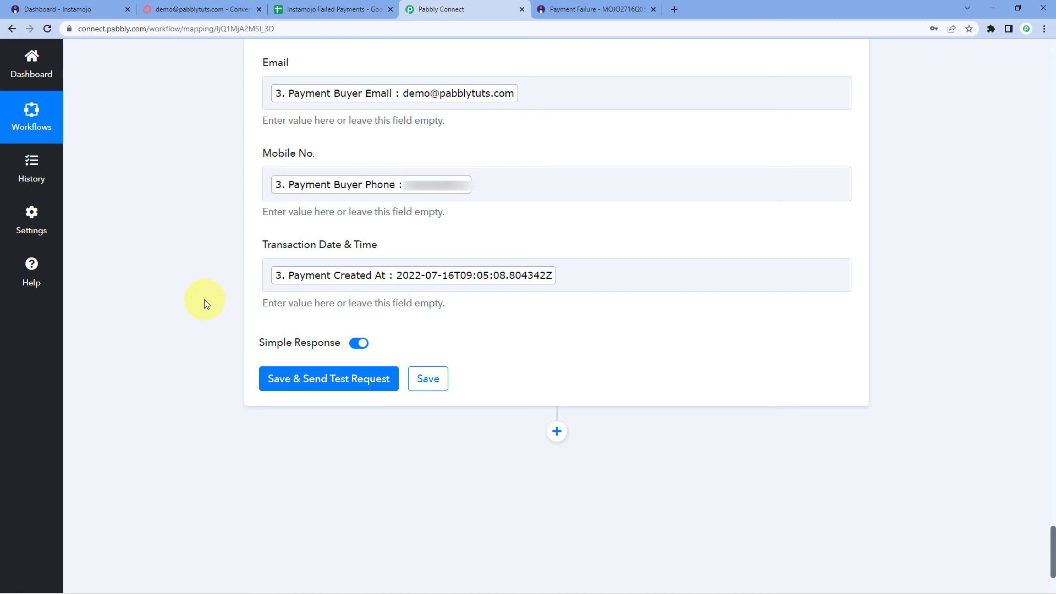
click(333, 384)
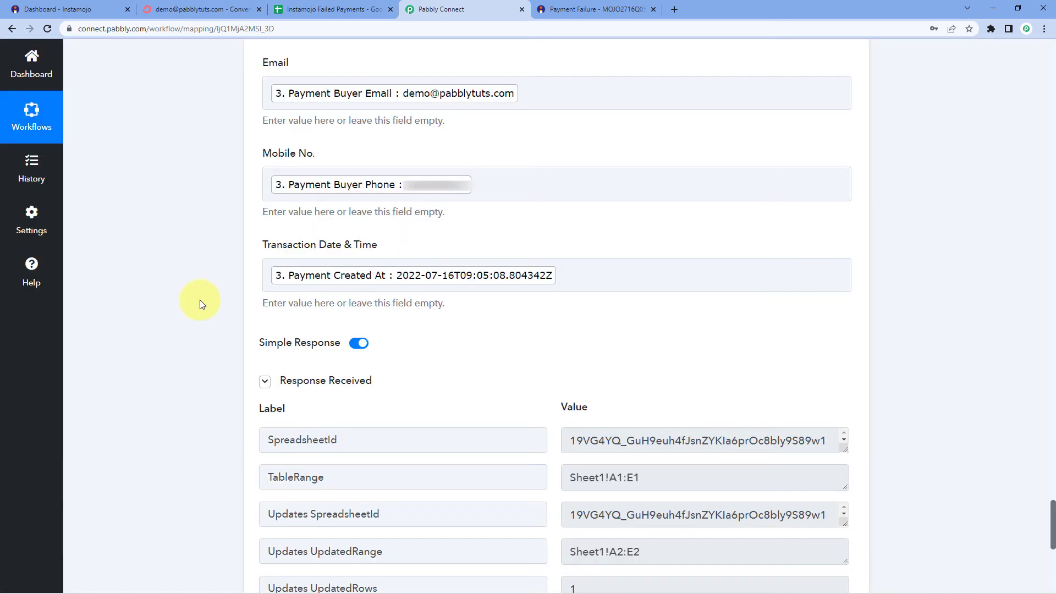
Verify the response's UpdatedRange Sheet1!A2:E2 against the Instamojo failed payment page, then bring up the spreadsheet
scroll(204, 298, down, 3)
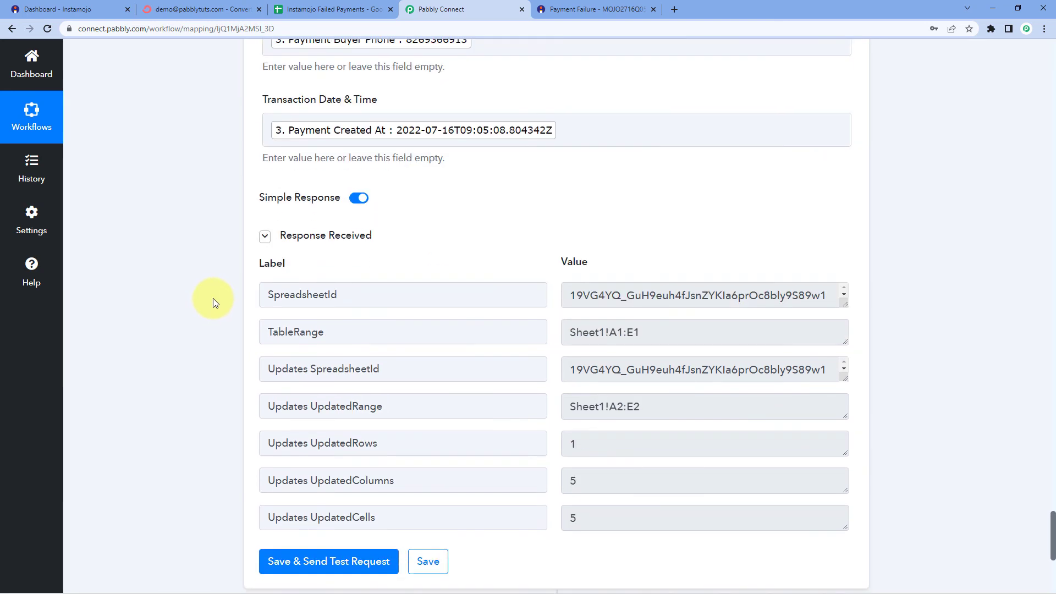
scroll(201, 306, down, 1)
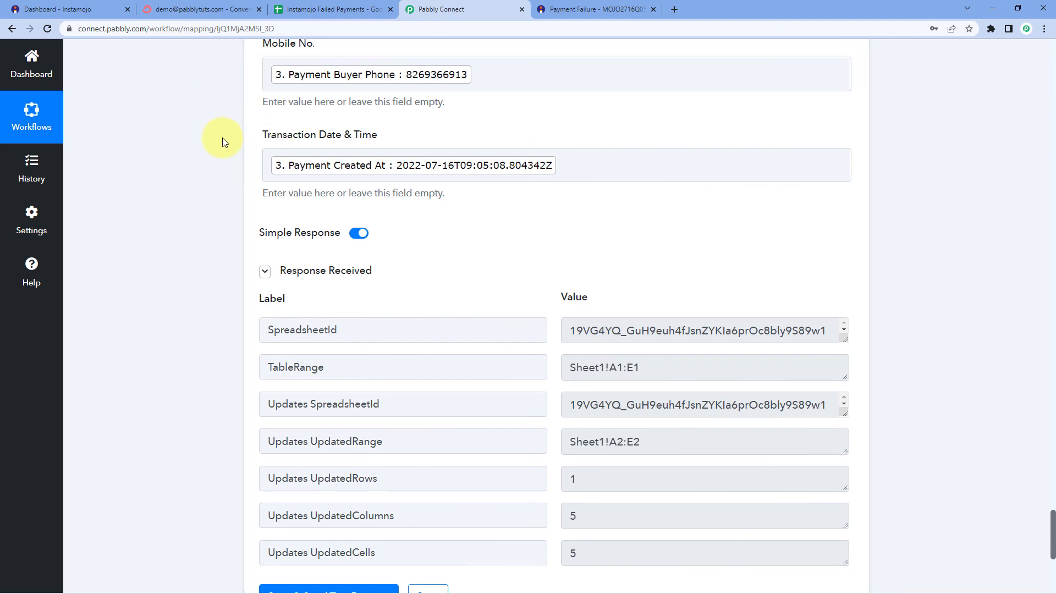
click(598, 11)
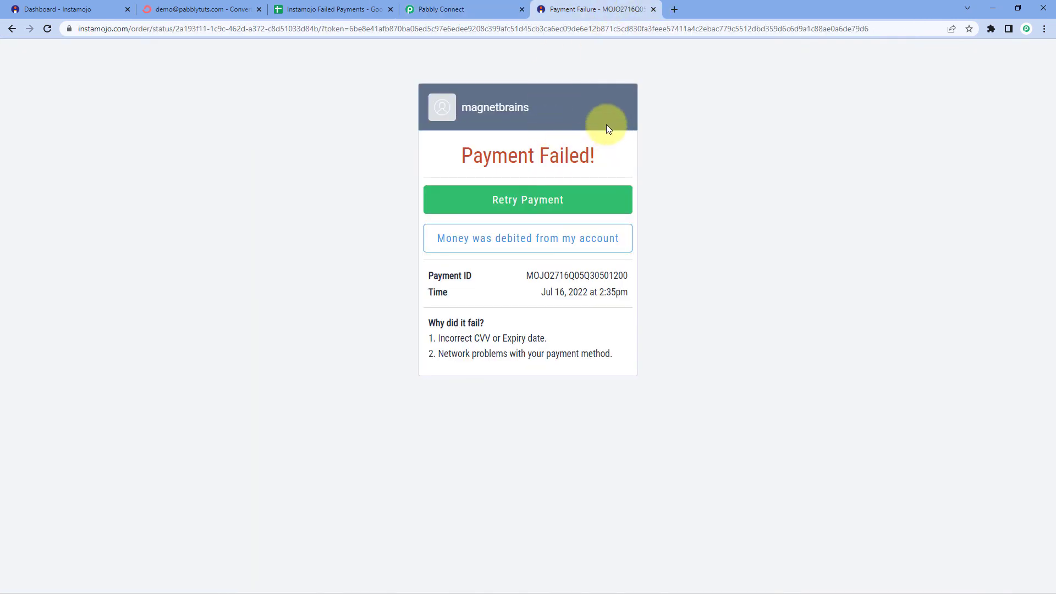
click(478, 7)
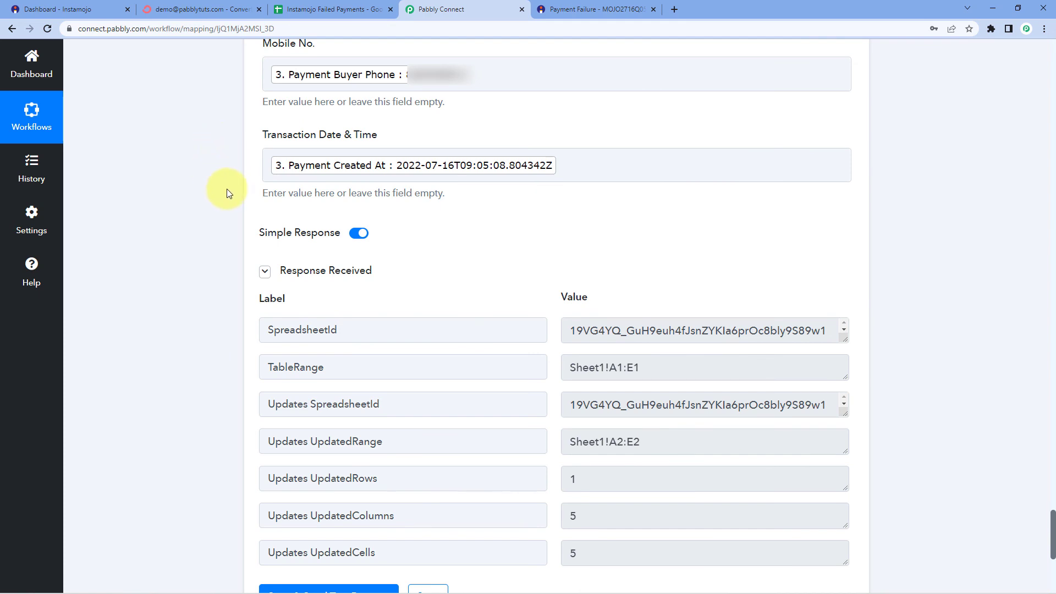
click(329, 9)
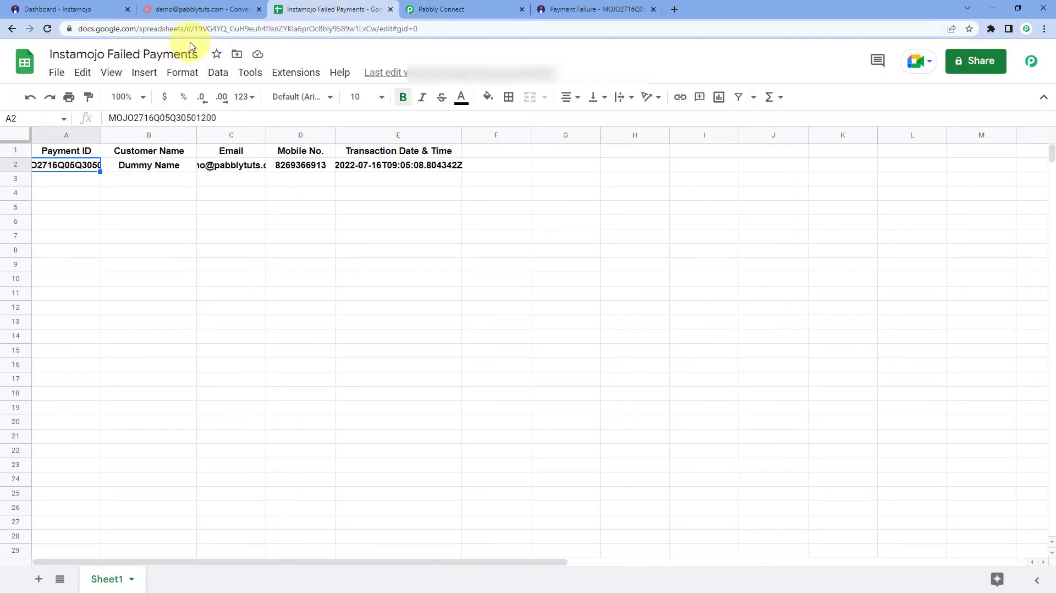
Remove the bold from row 2 and auto-fit all column widths to their contents
click(18, 165)
key(ctrl+b)
click(97, 207)
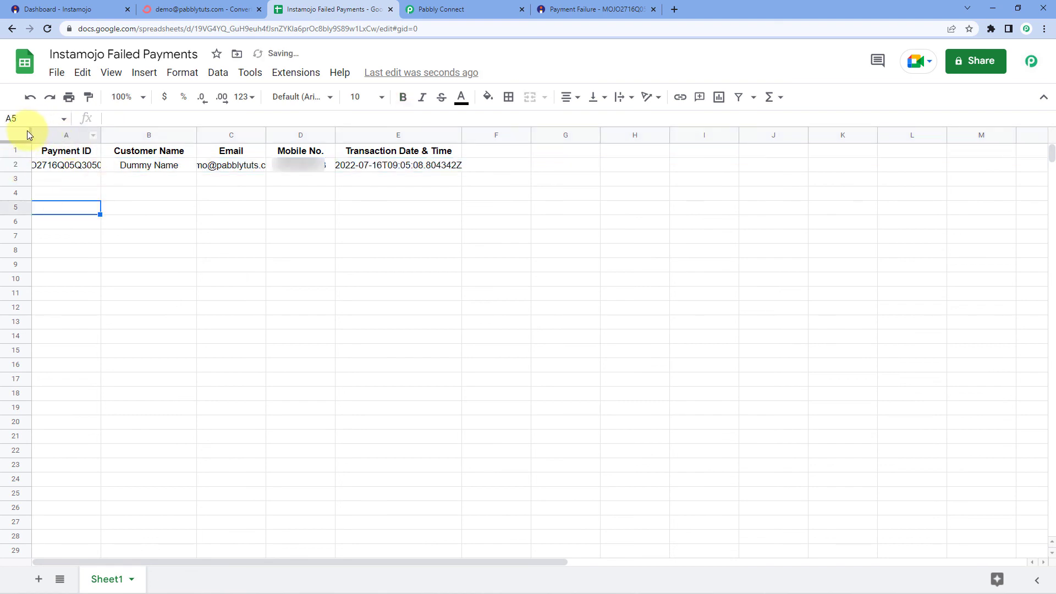
click(29, 135)
double_click(101, 135)
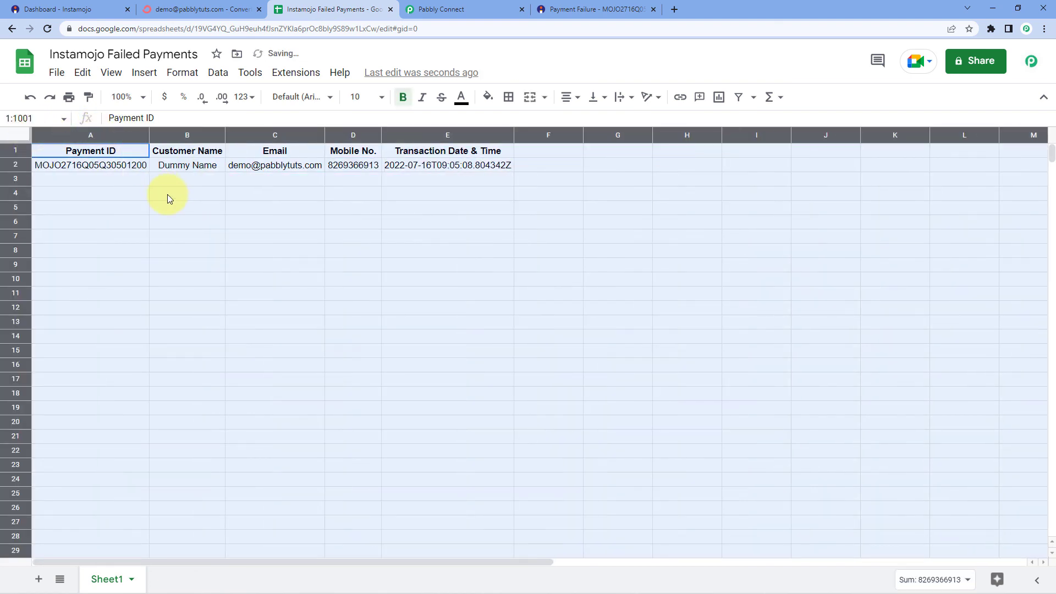
click(165, 194)
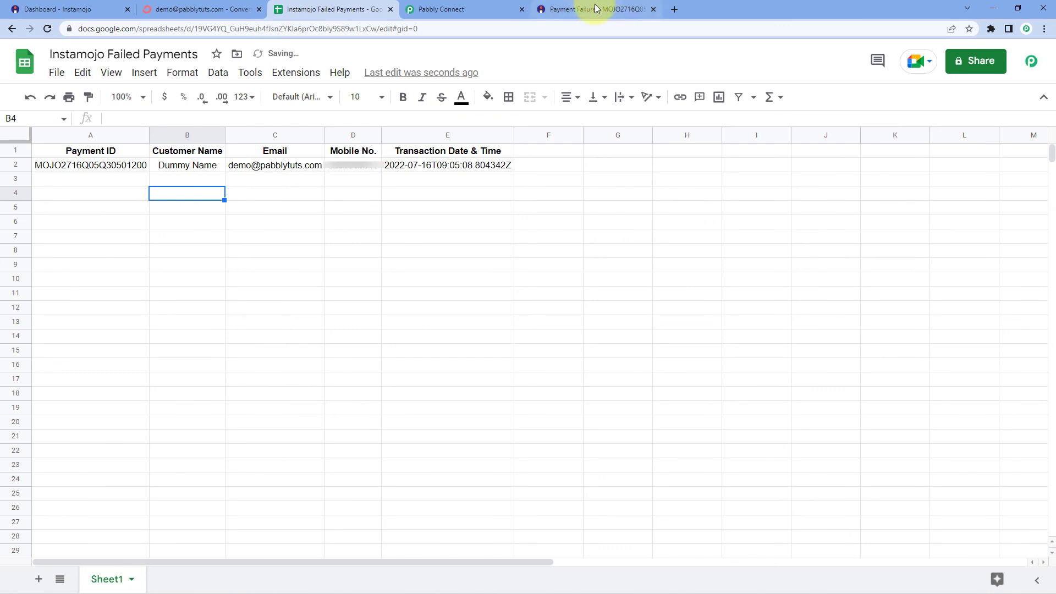
Compare row 2 with the Instamojo page: payment ID, Dummy Name, email, mobile and timestamp in A2–E2
click(595, 9)
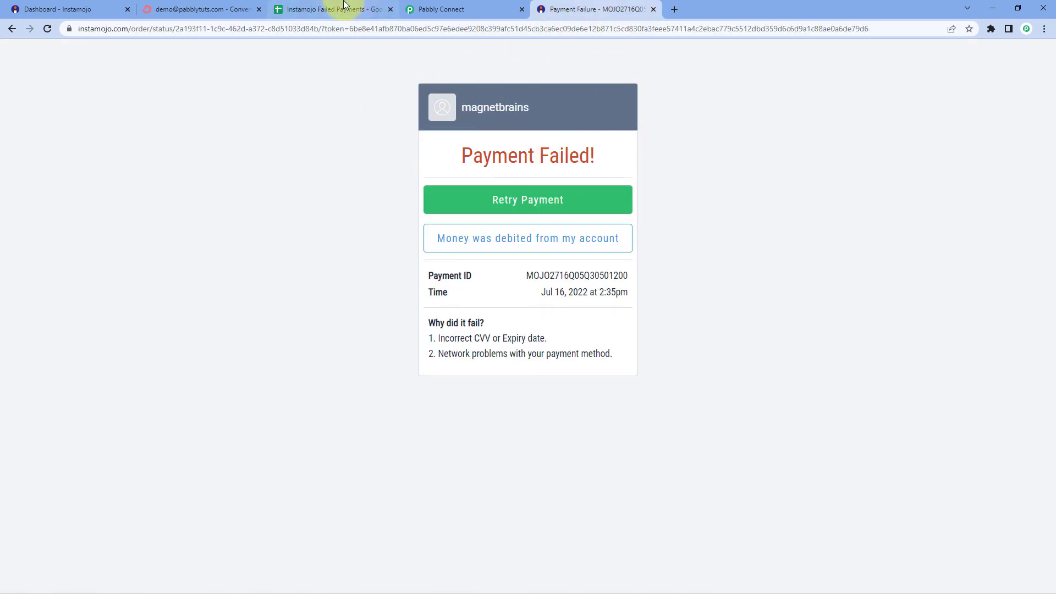
click(345, 7)
click(77, 165)
click(182, 168)
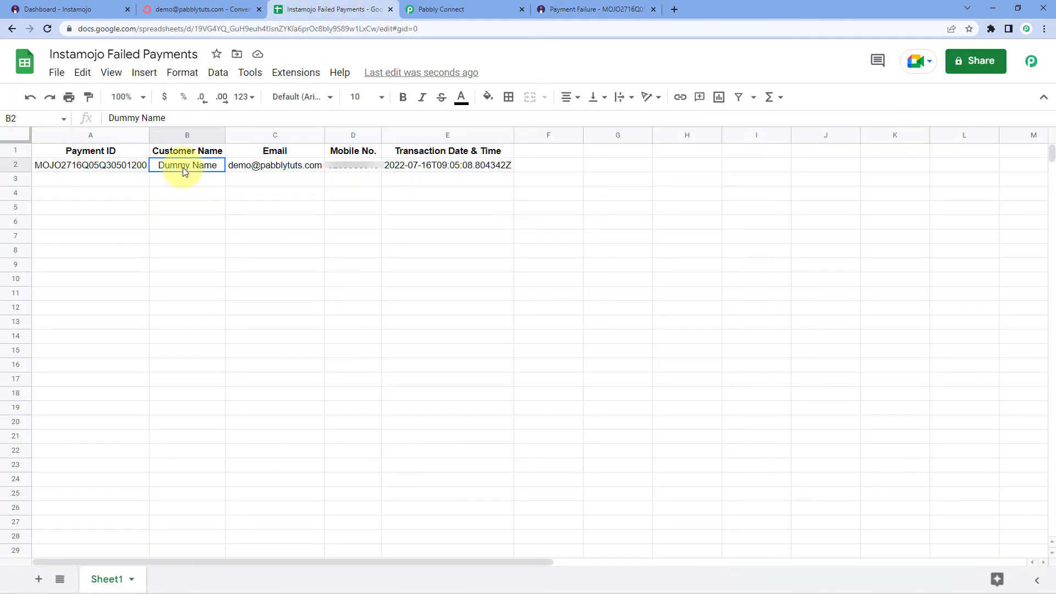
click(256, 166)
click(324, 193)
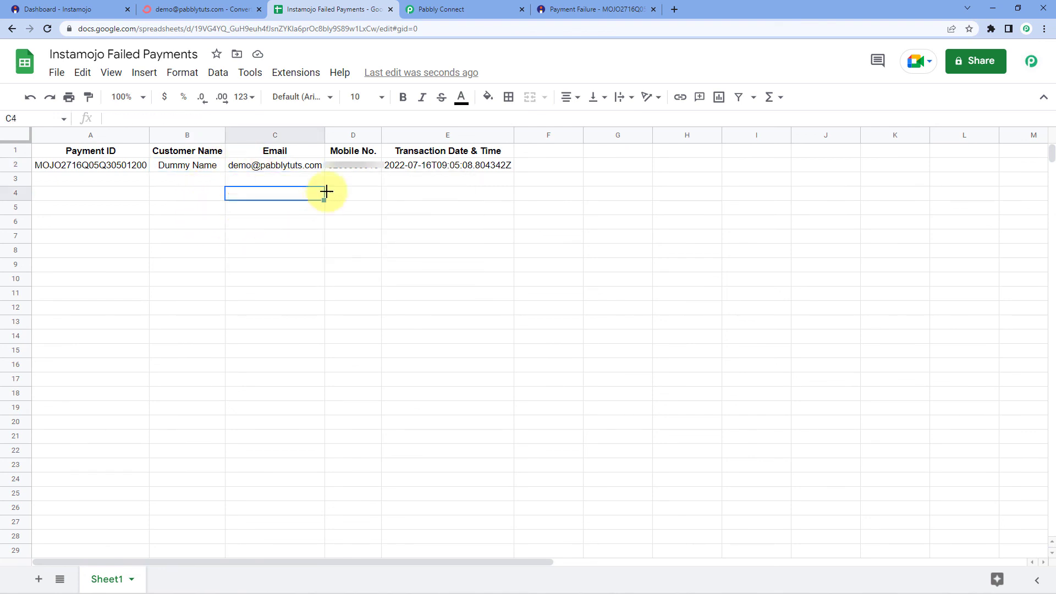
click(352, 165)
click(461, 166)
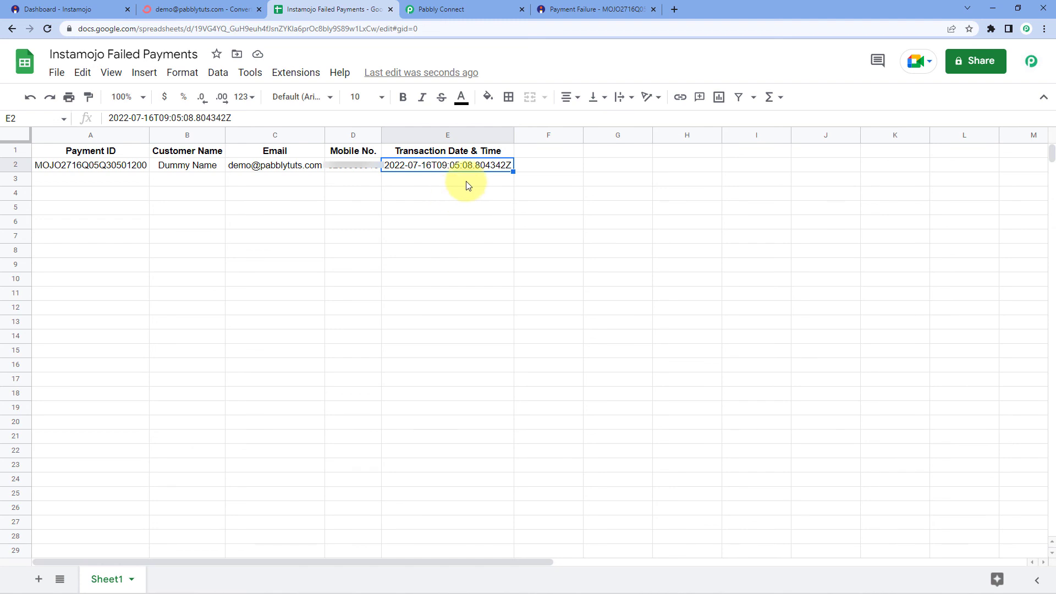
Move off the timestamp to the first empty row, A3, and return to the Pabbly Connect workflow
click(554, 154)
click(631, 157)
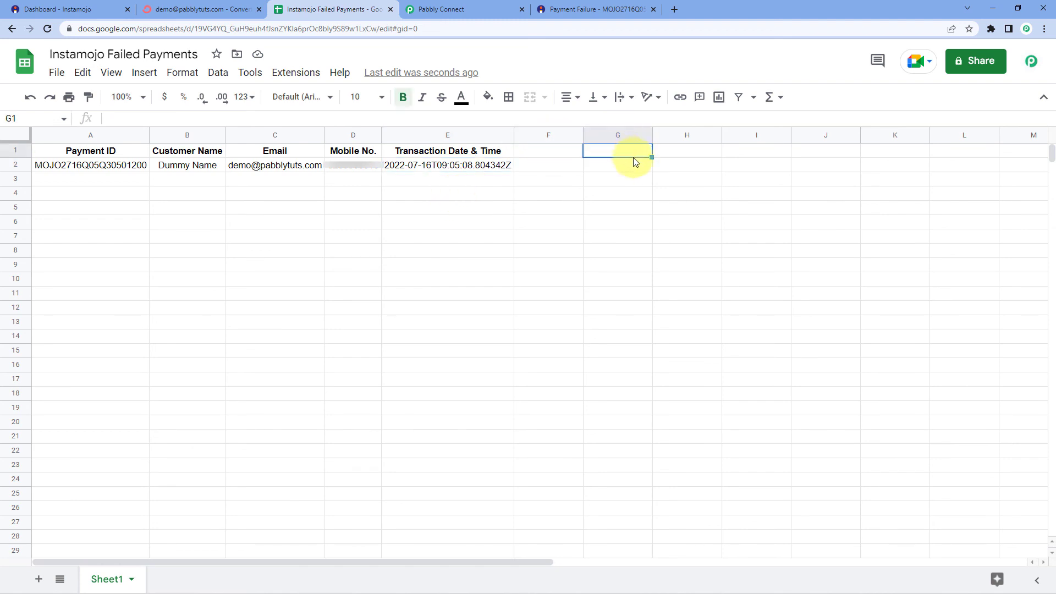
click(697, 157)
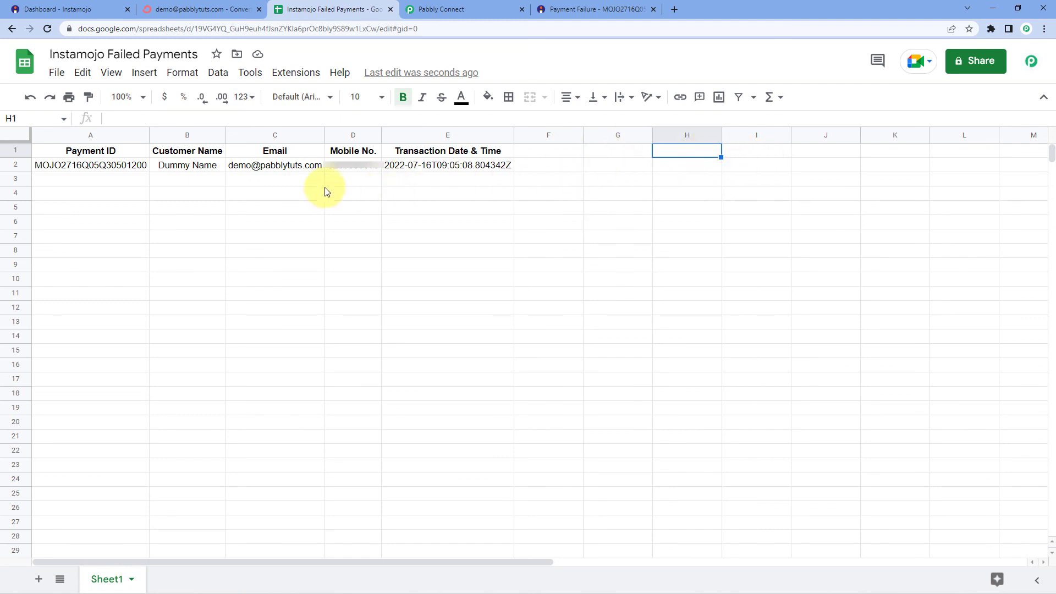
click(269, 179)
click(127, 186)
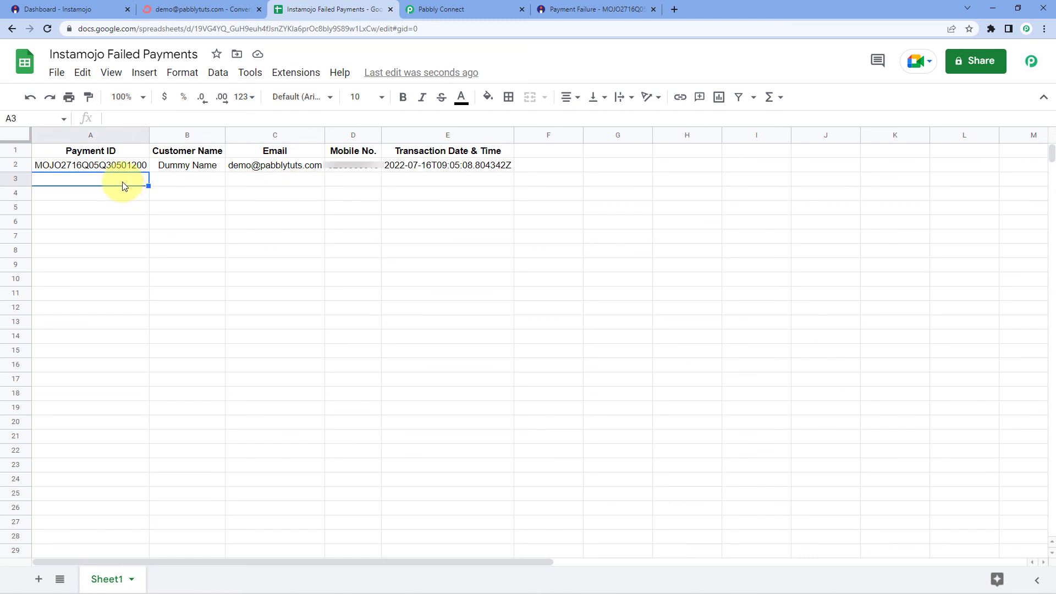
click(485, 9)
Collapse the Text Formatter, Instamojo Get Payment Details and Filter by Pabbly steps
scroll(862, 237, up, 15)
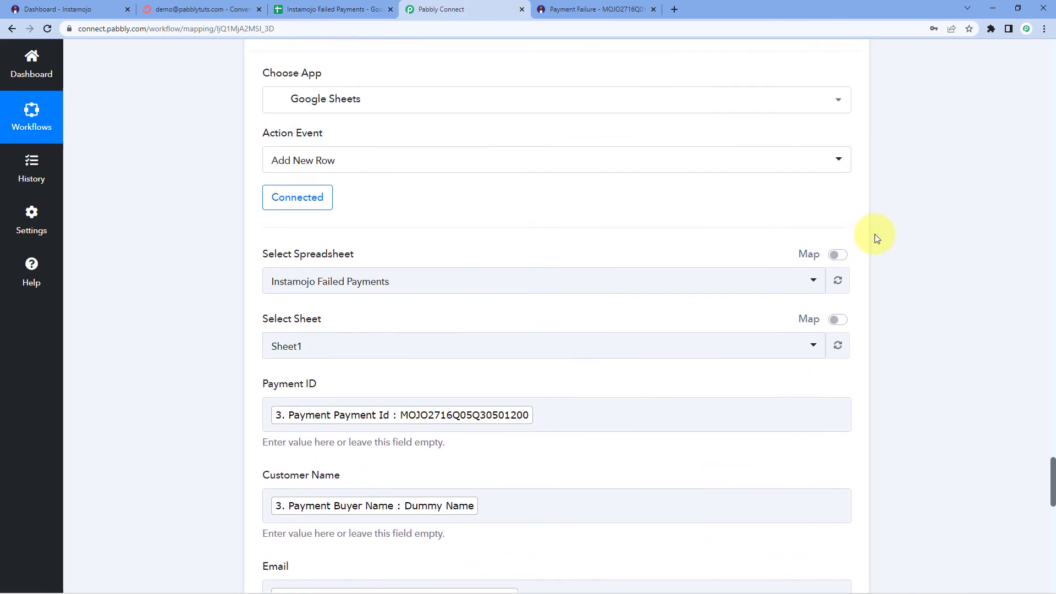
scroll(895, 223, up, 15)
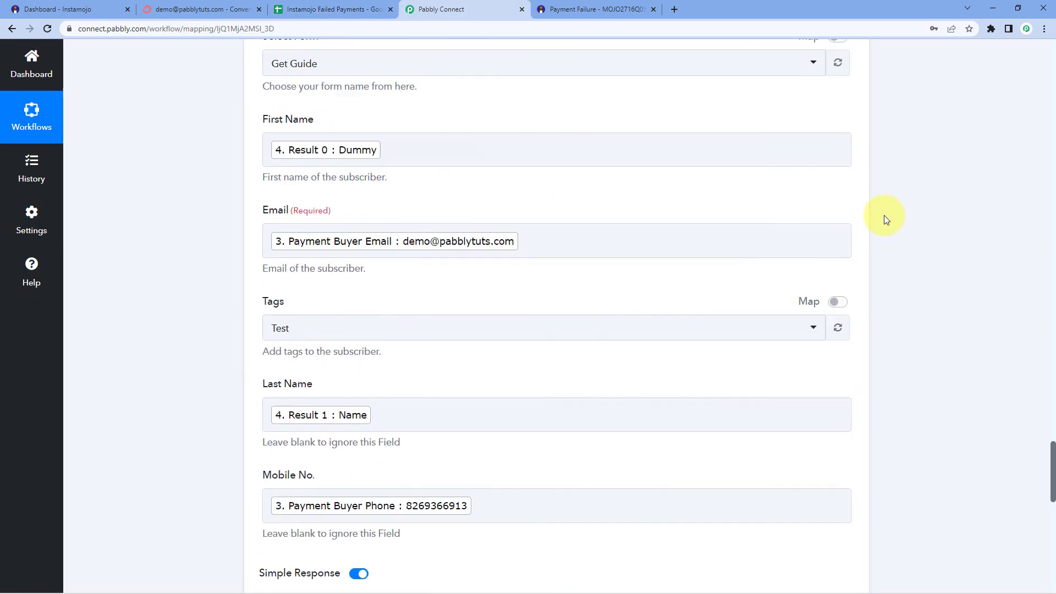
scroll(858, 165, up, 10)
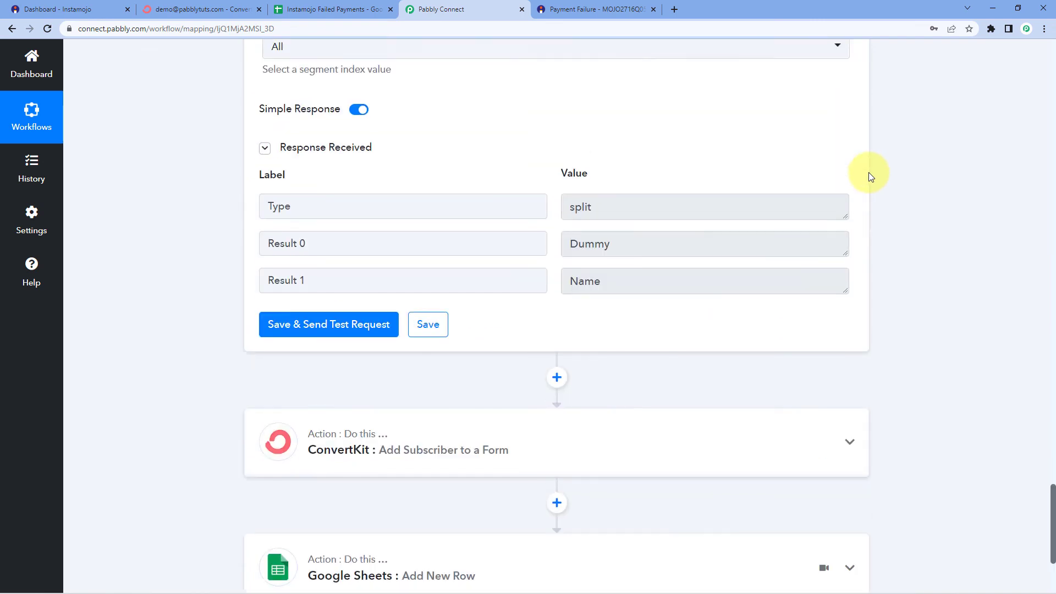
click(851, 162)
scroll(863, 165, up, 10)
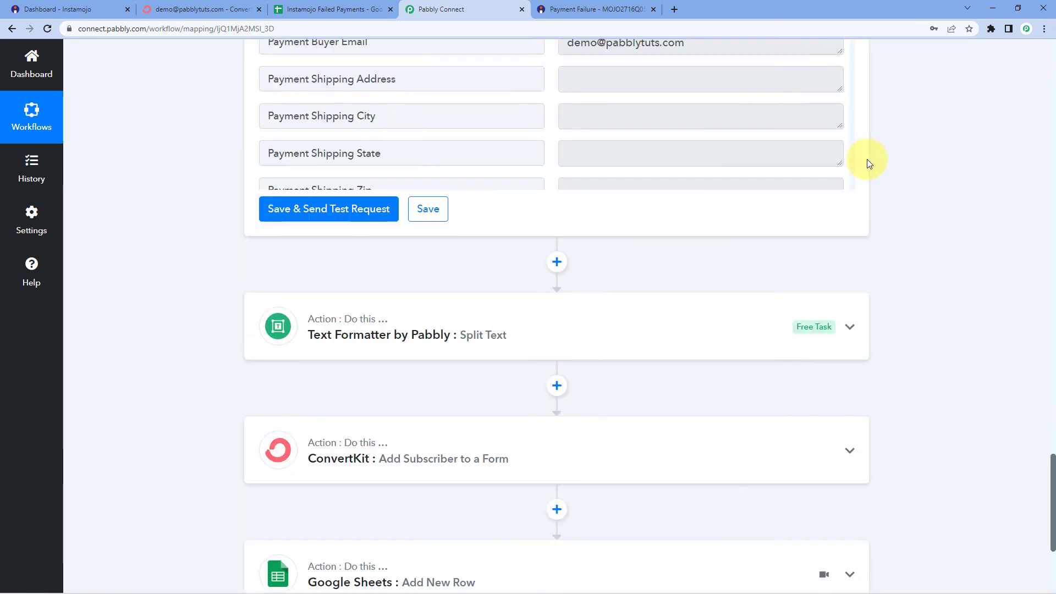
scroll(864, 167, up, 3)
click(850, 337)
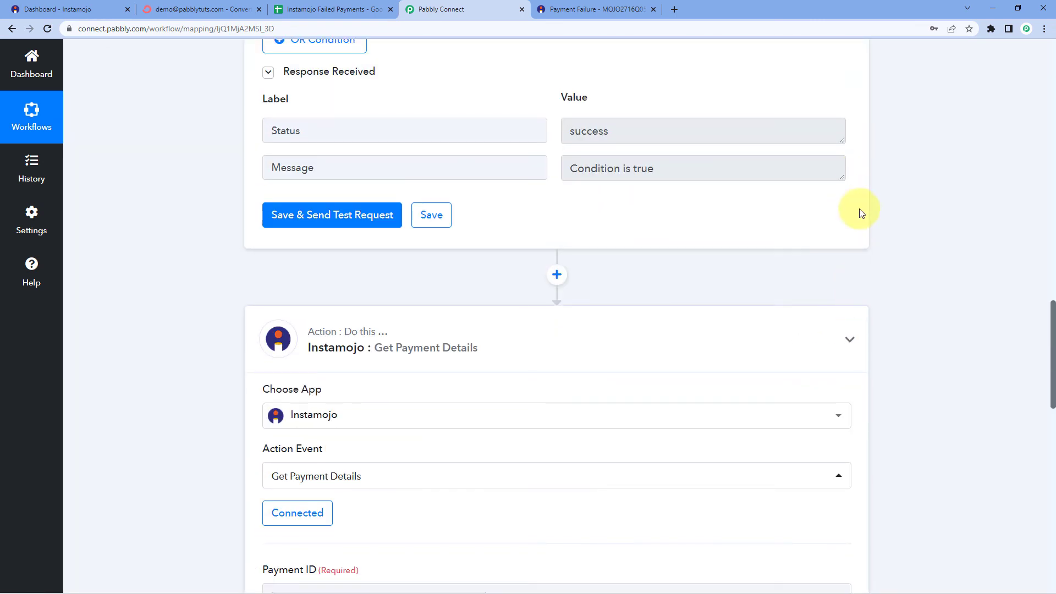
scroll(860, 213, up, 8)
click(850, 242)
scroll(867, 188, up, 4)
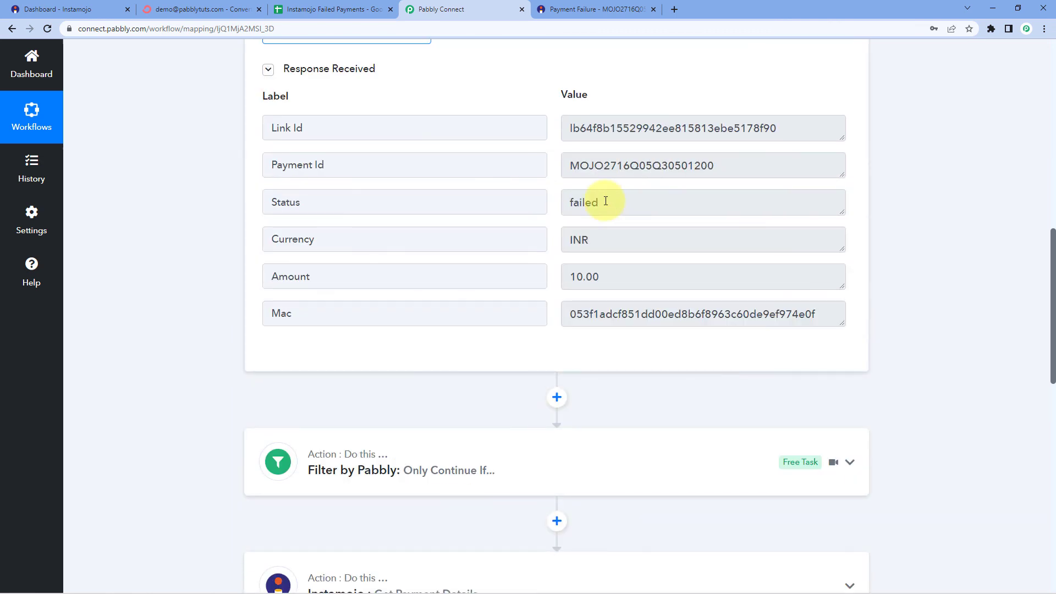
Highlight the failed status value in the trigger response and review the workflow's steps
drag(620, 200, 533, 200)
click(549, 204)
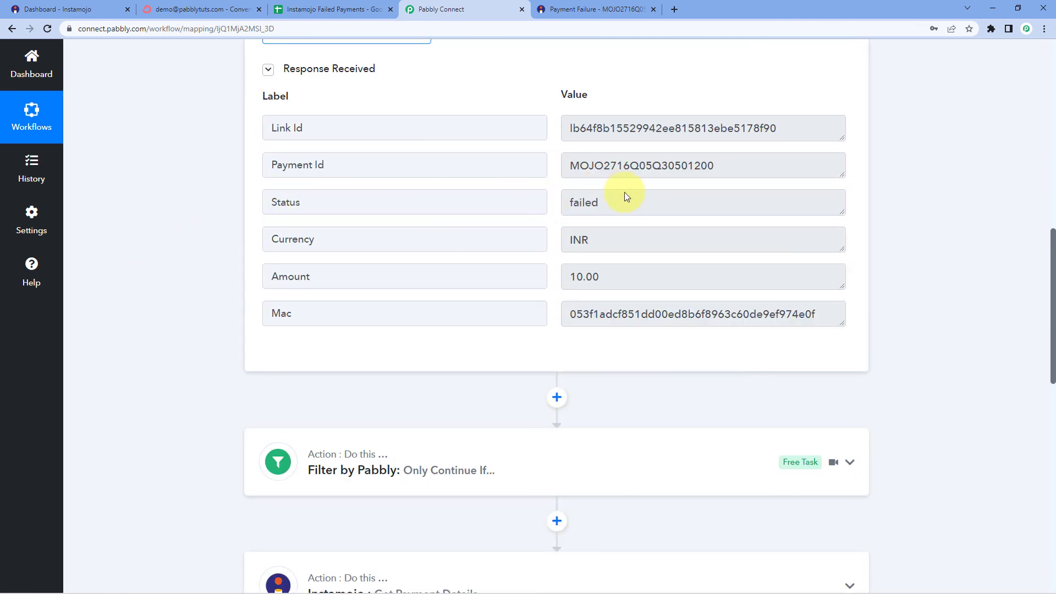
scroll(205, 323, down, 5)
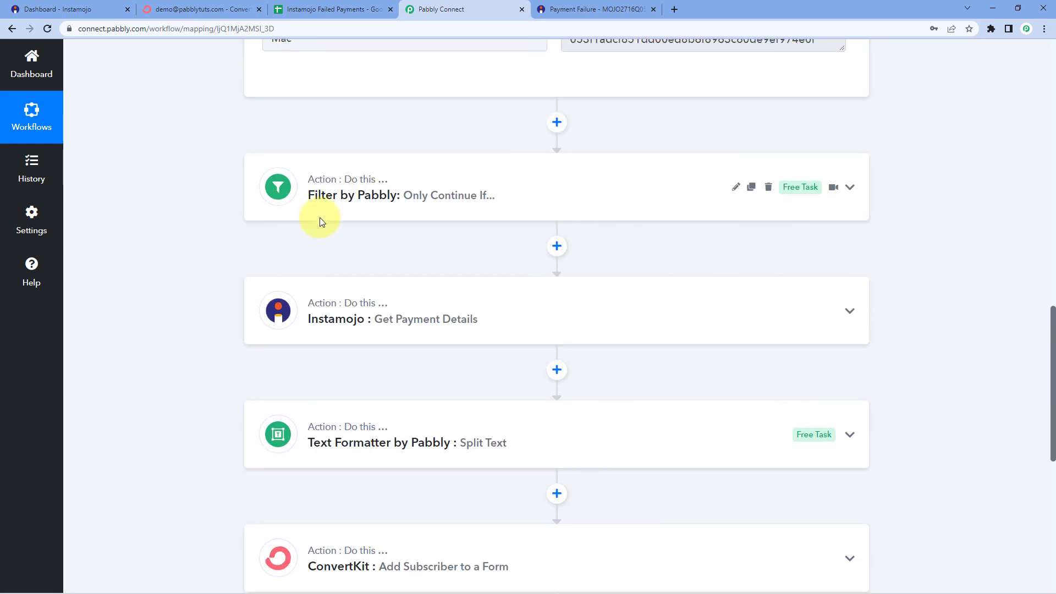
scroll(255, 292, down, 1)
scroll(254, 292, down, 1)
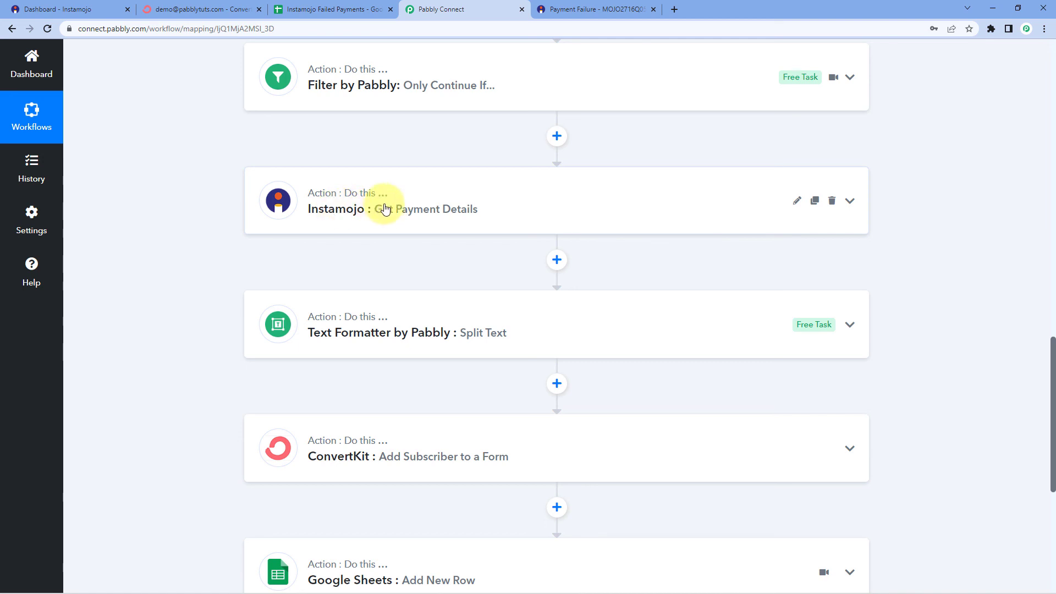
scroll(400, 212, down, 2)
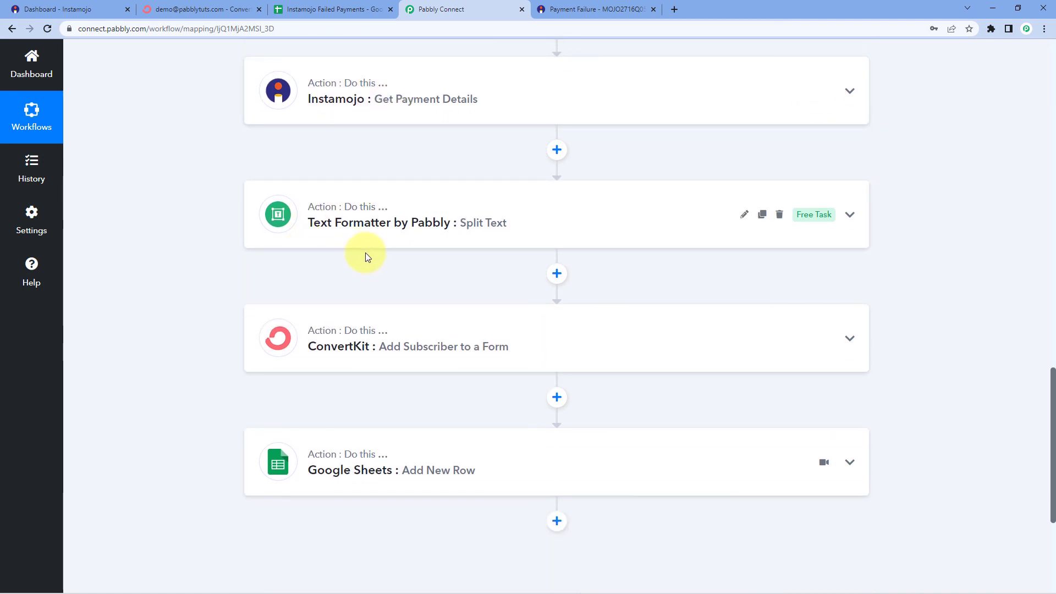
scroll(365, 253, down, 2)
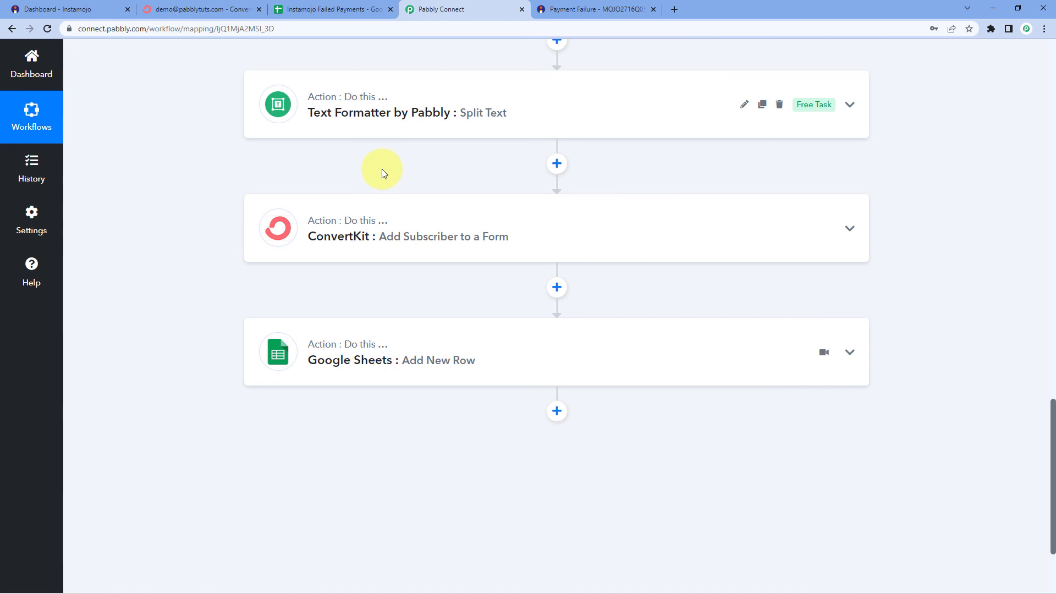
scroll(382, 170, down, 3)
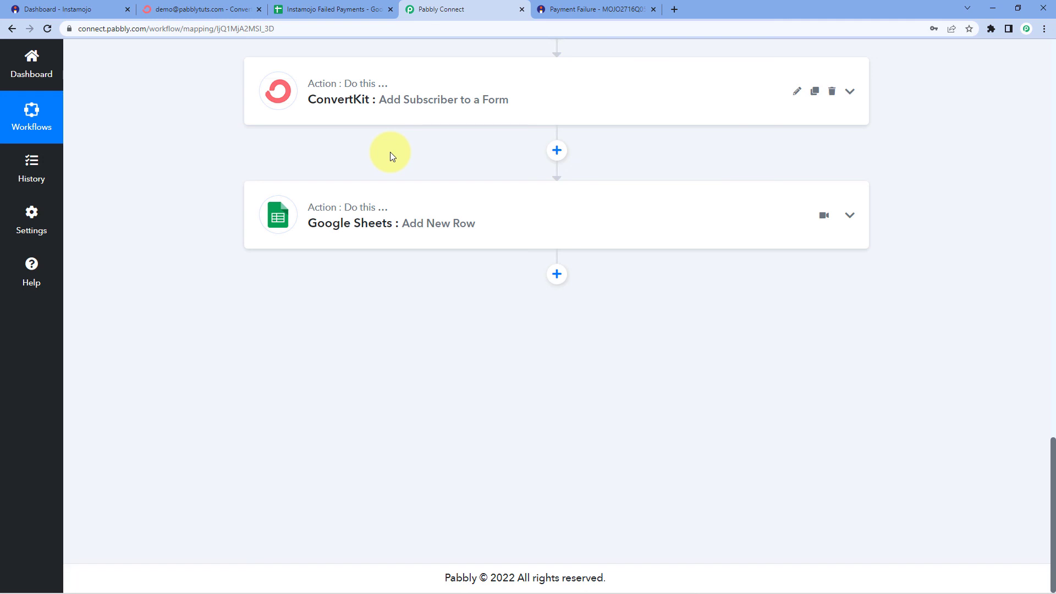
scroll(420, 165, up, 15)
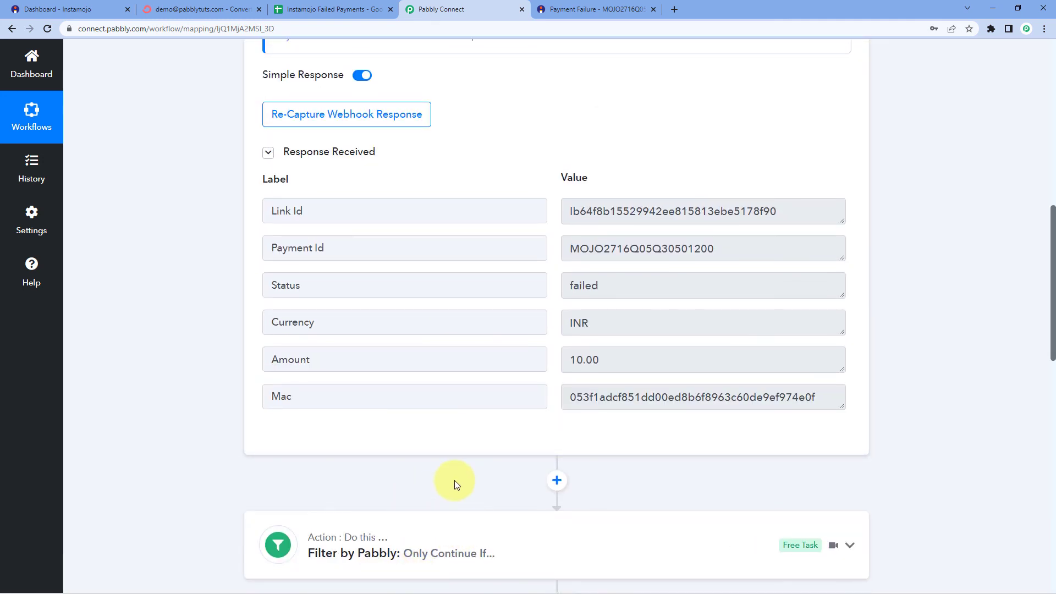
scroll(454, 480, down, 2)
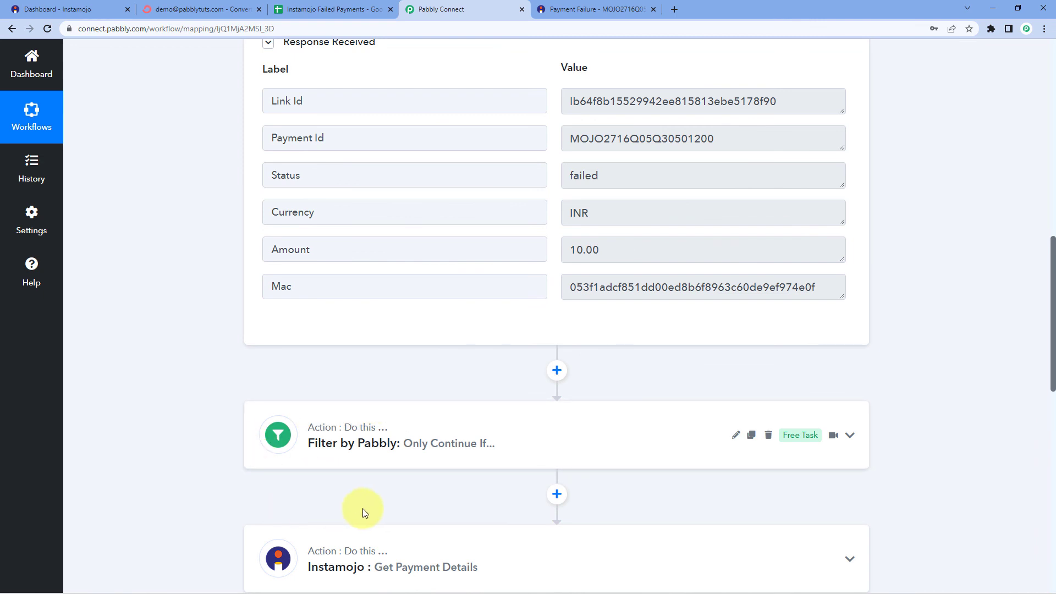
scroll(365, 397, up, 6)
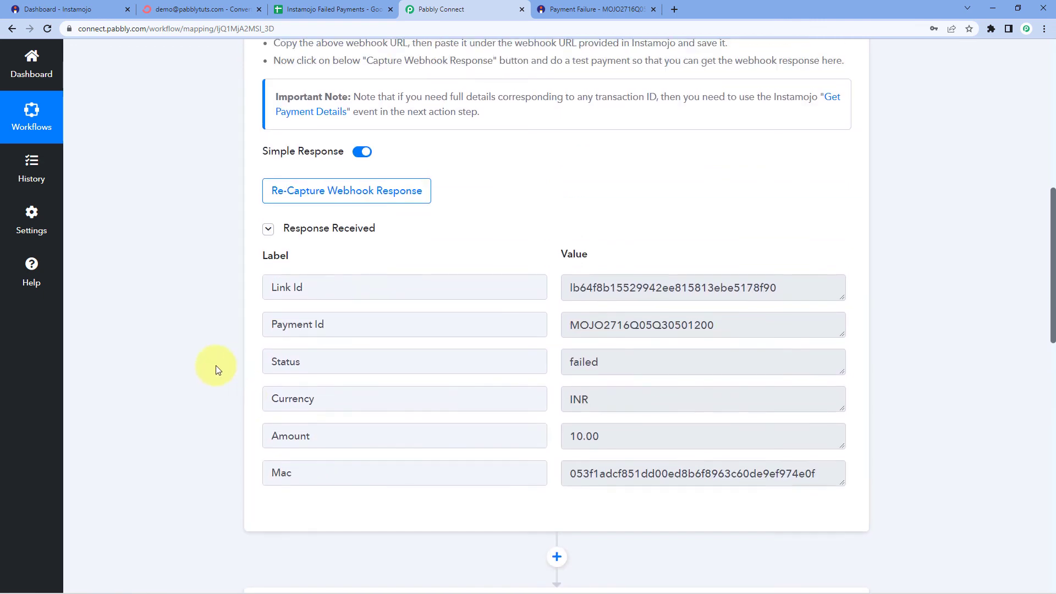
scroll(505, 304, up, 4)
Collapse the Instamojo trigger step, re-expanding it once before collapsing it again
click(535, 92)
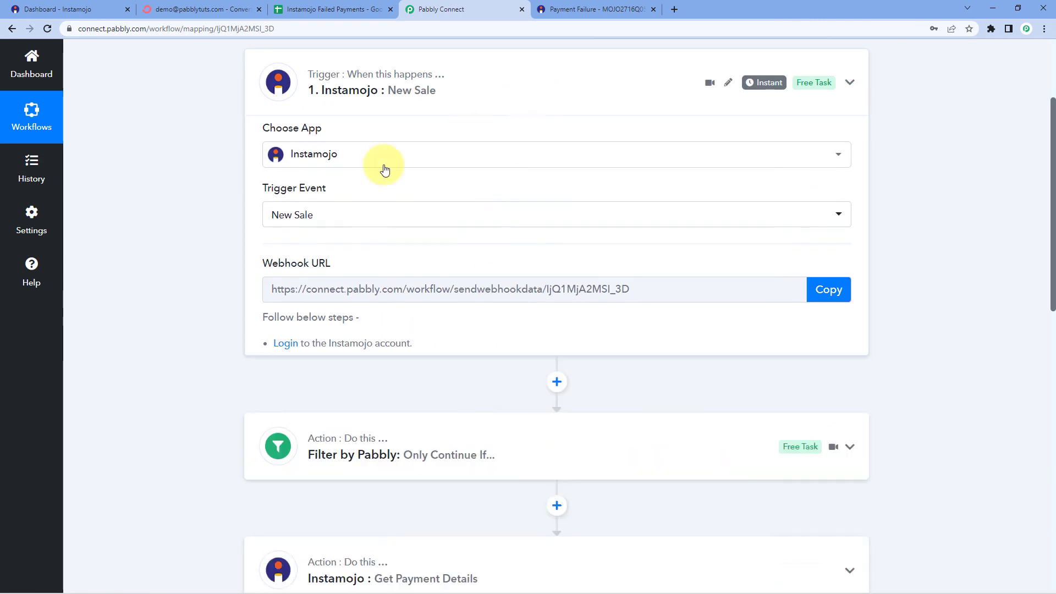
scroll(208, 235, up, 2)
scroll(208, 236, up, 1)
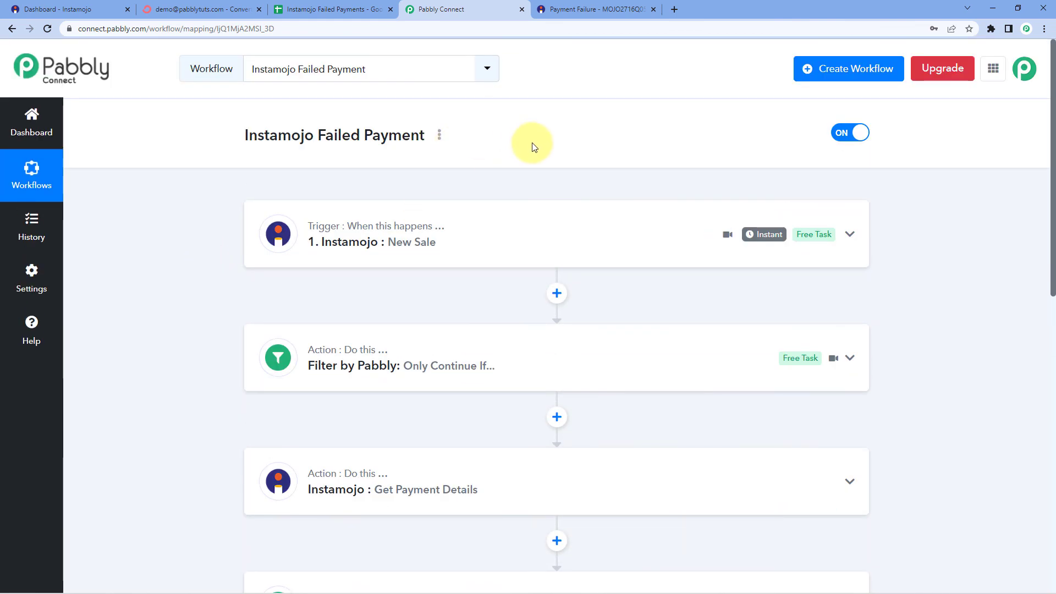
click(471, 248)
scroll(313, 430, down, 8)
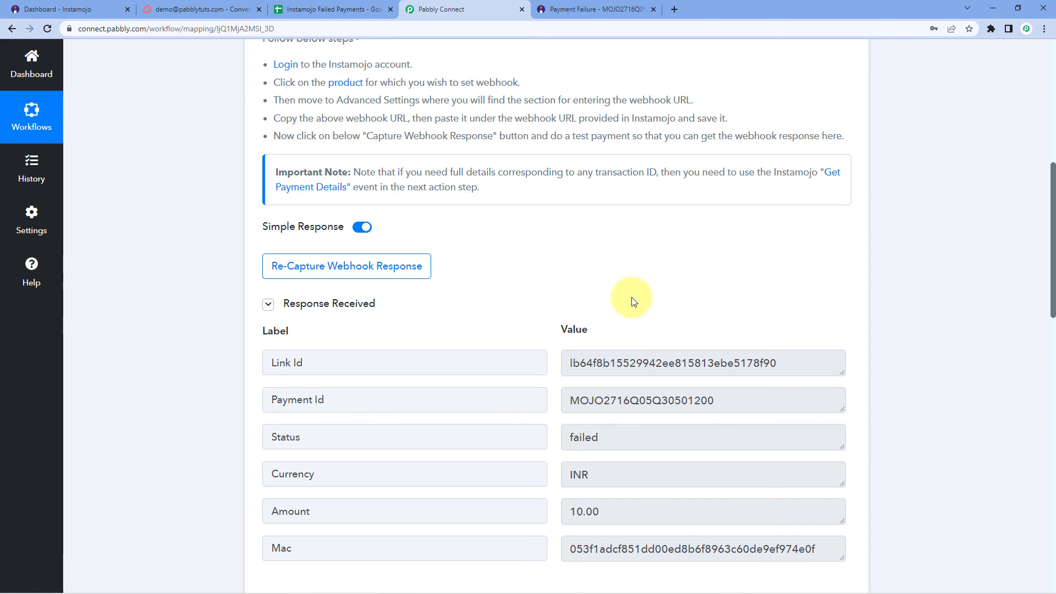
scroll(632, 286, up, 5)
scroll(549, 118, up, 3)
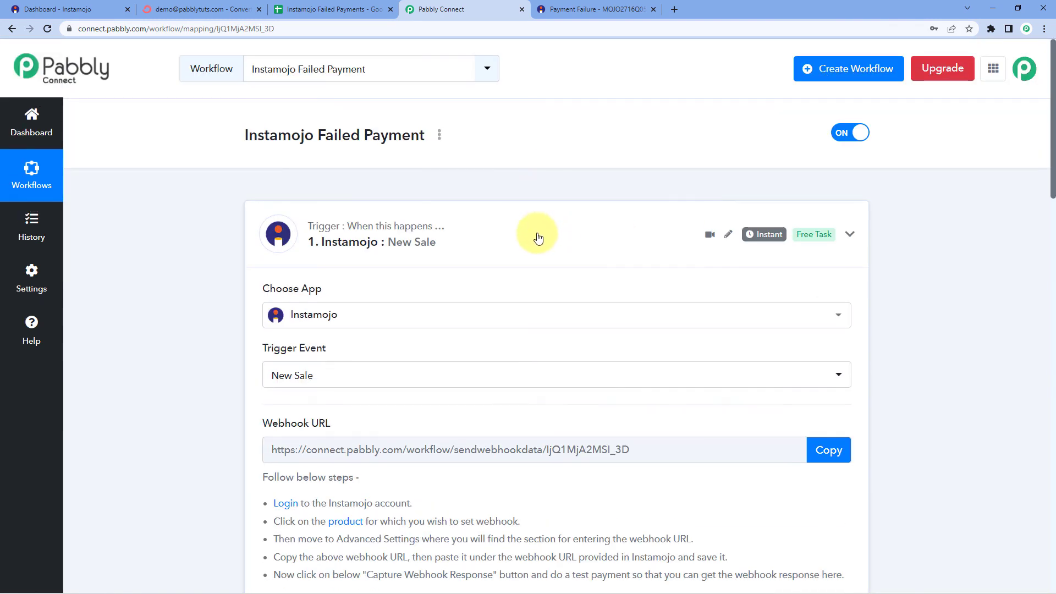
click(538, 231)
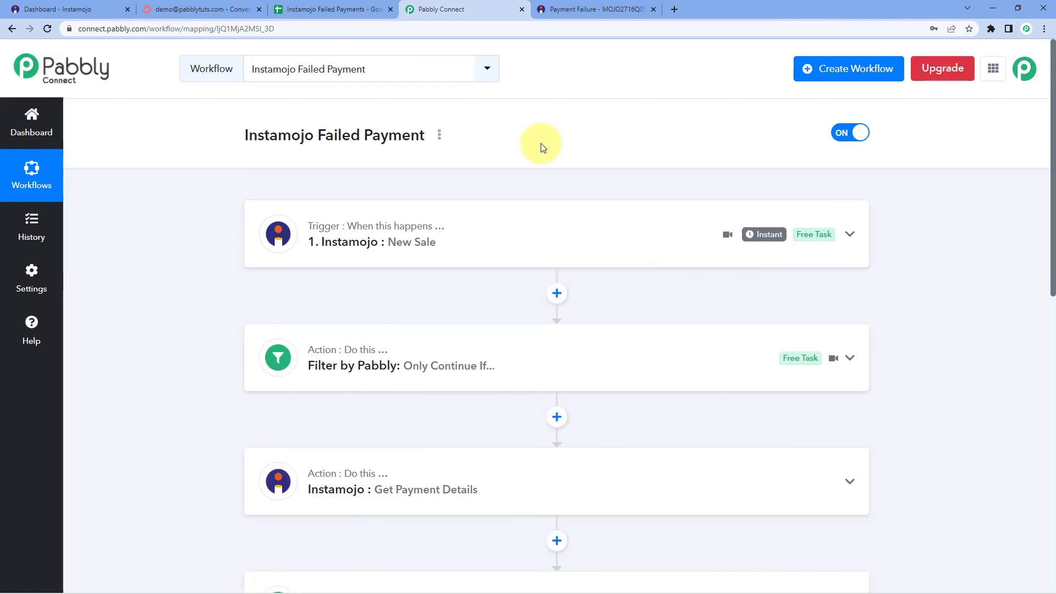